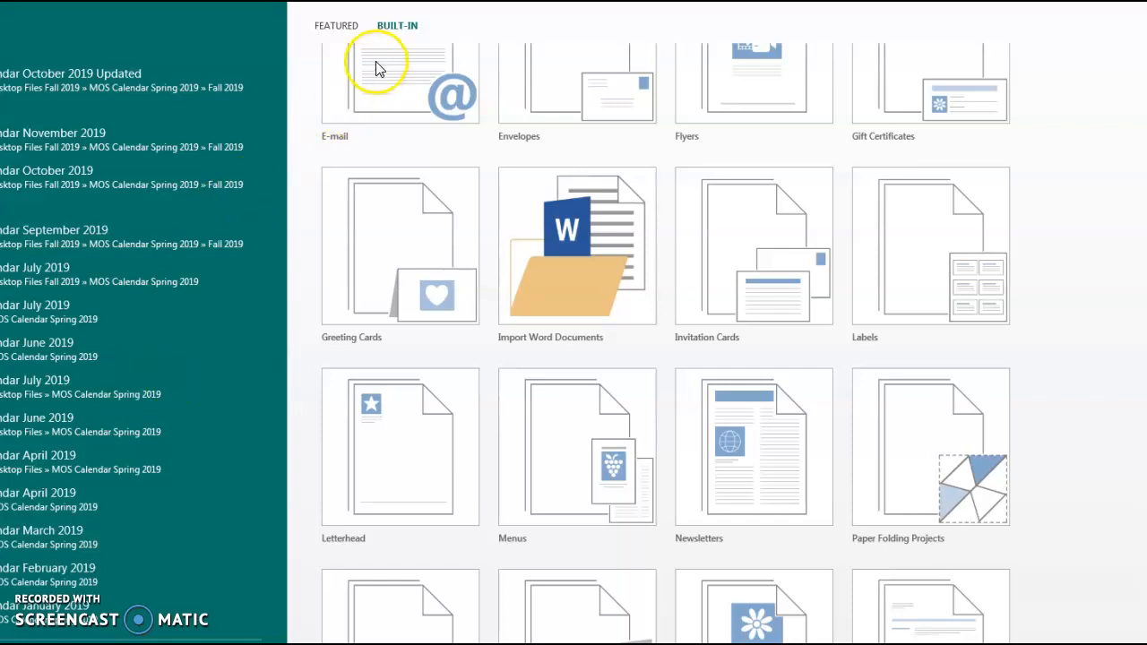
Open the Built-In template gallery and scroll down to the Newsletters category
click(399, 28)
scroll(810, 389, down, 2)
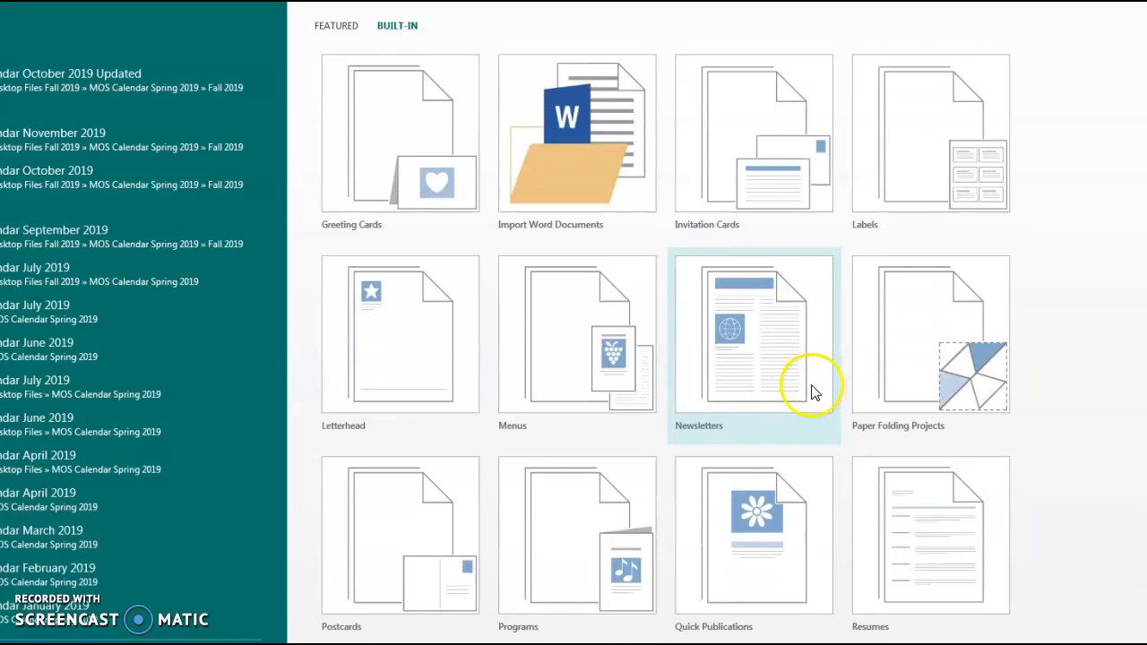
Open the Newsletters category and select the Eclipse template
click(769, 292)
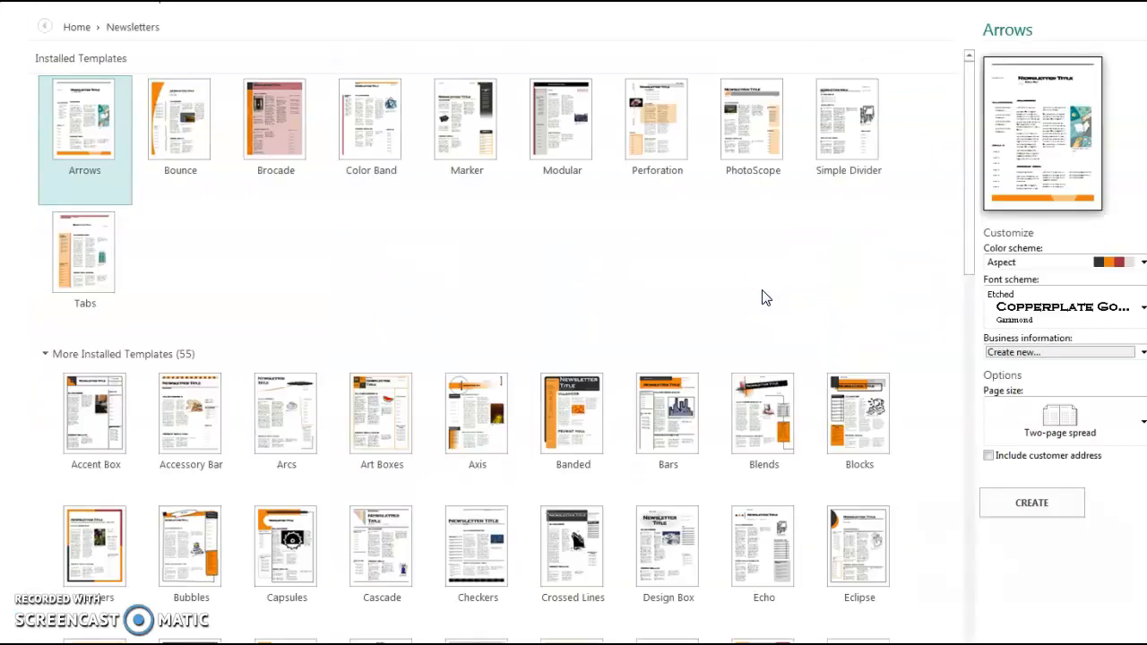
click(760, 304)
scroll(678, 359, down, 5)
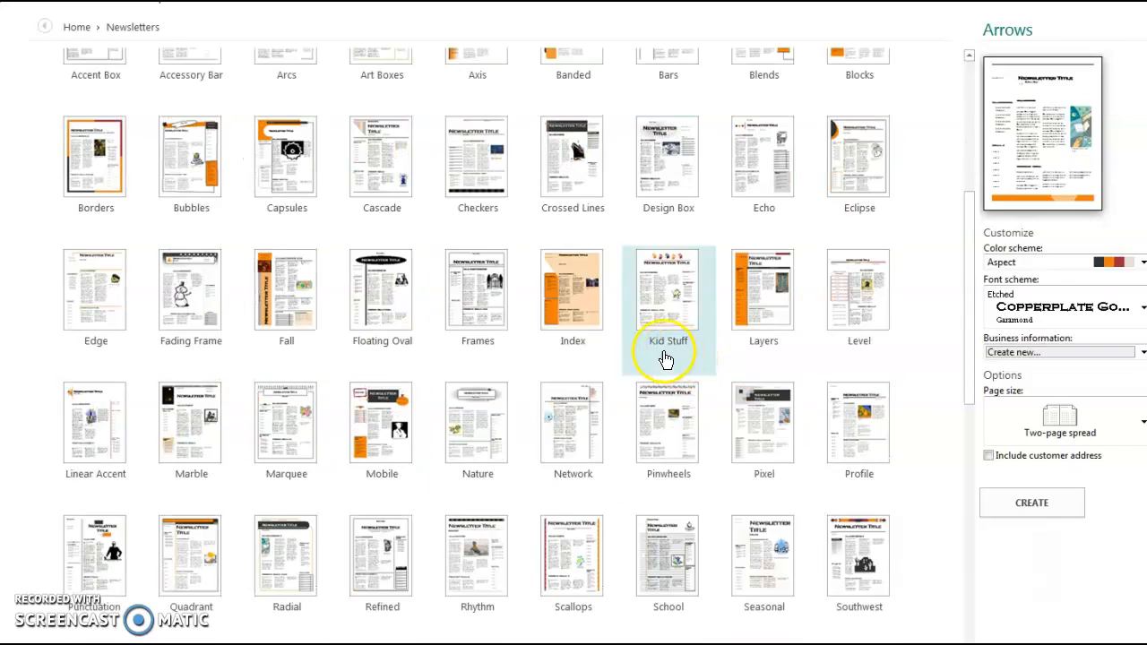
click(871, 174)
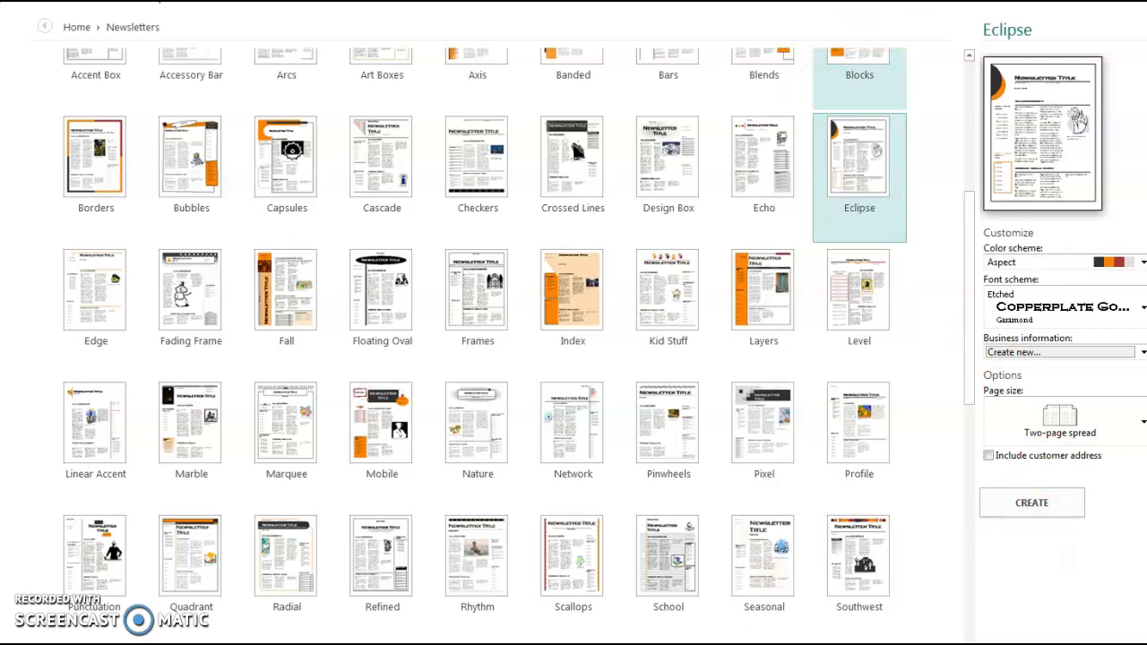
Resize the window and keep Aspect colours, Etched fonts and a two-page spread for Eclipse
click(1144, 3)
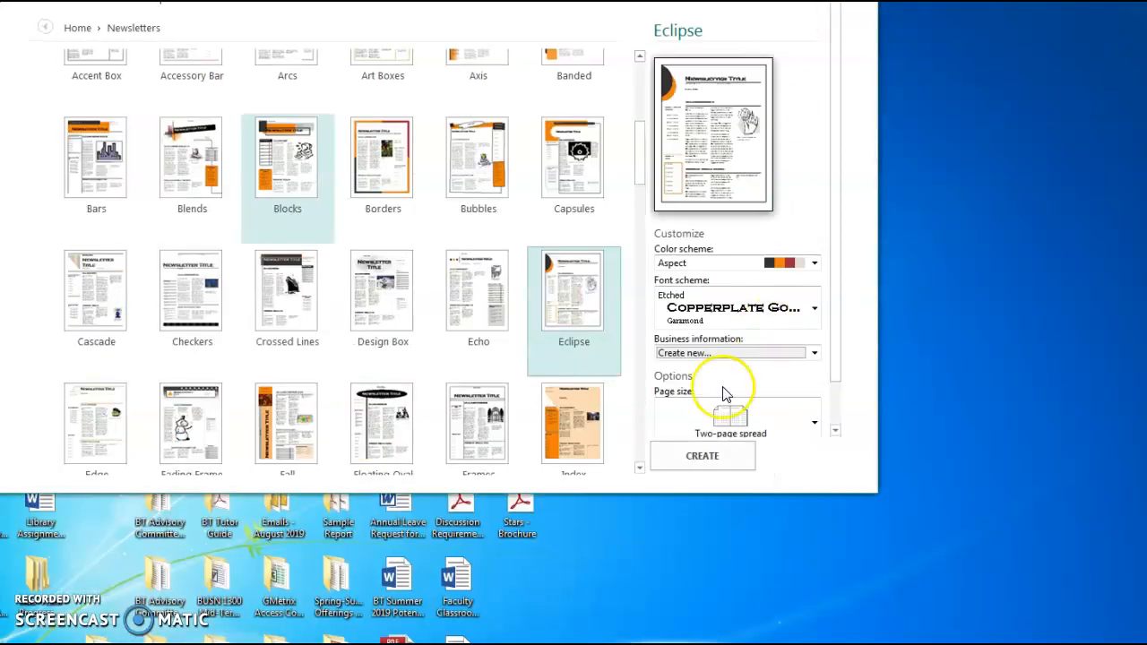
drag(874, 493, 875, 639)
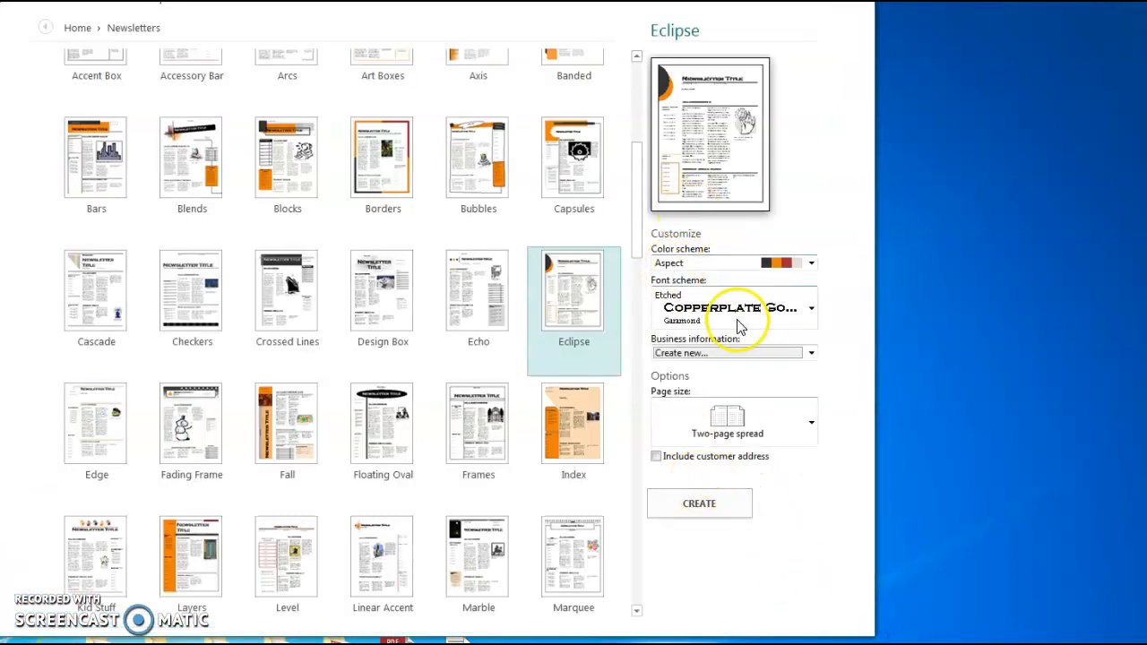
click(811, 307)
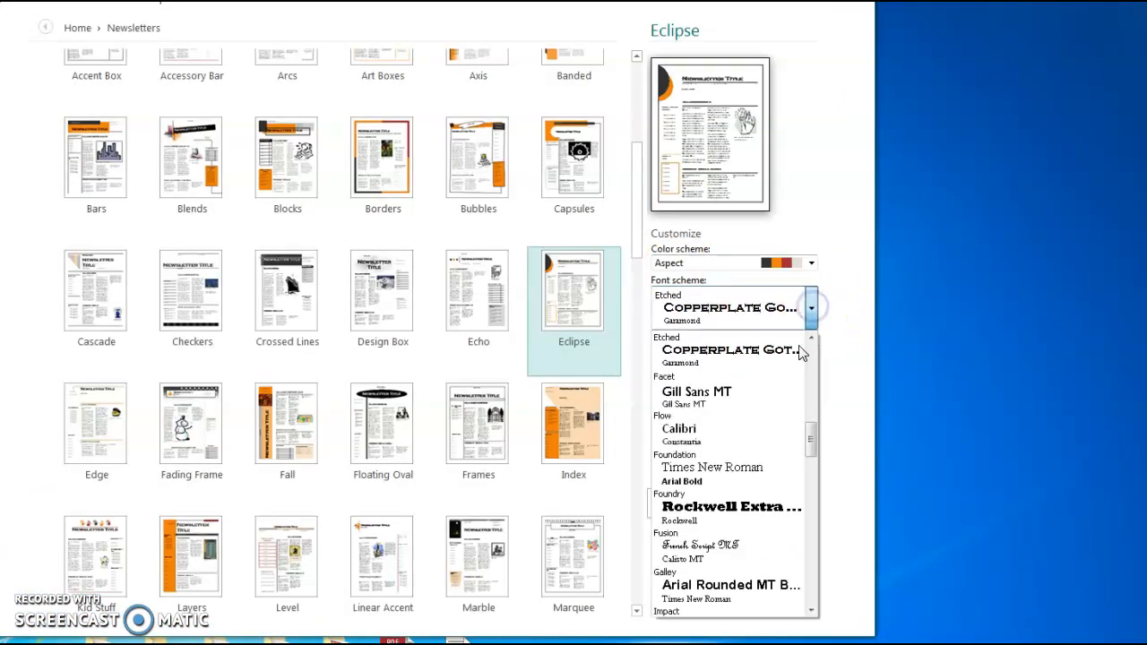
click(812, 310)
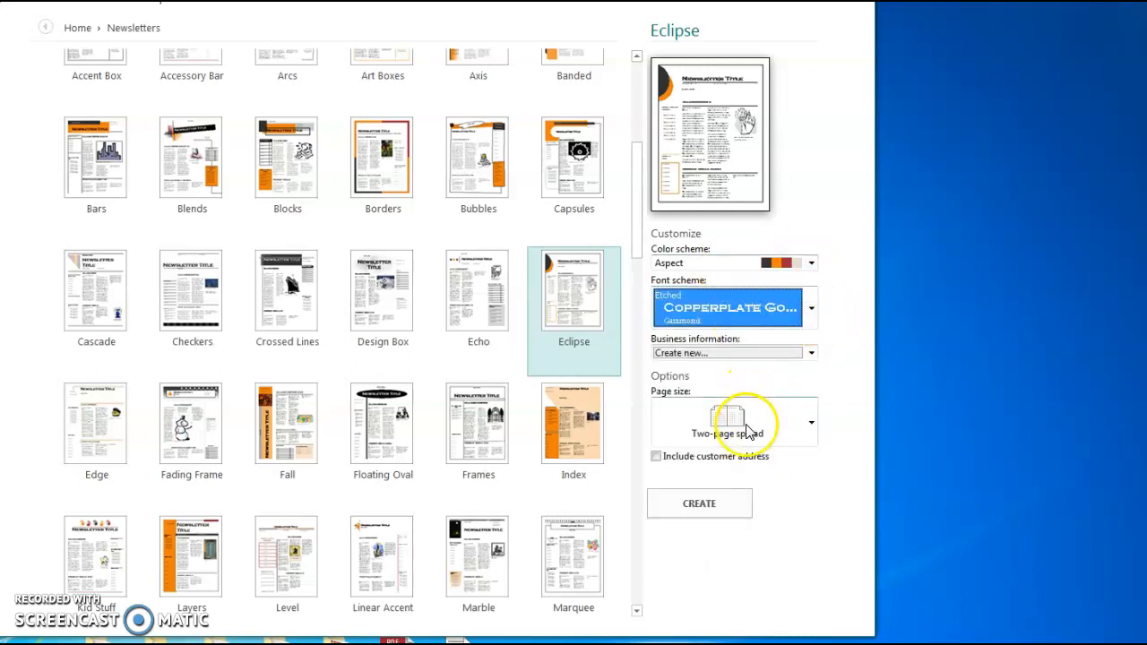
click(702, 506)
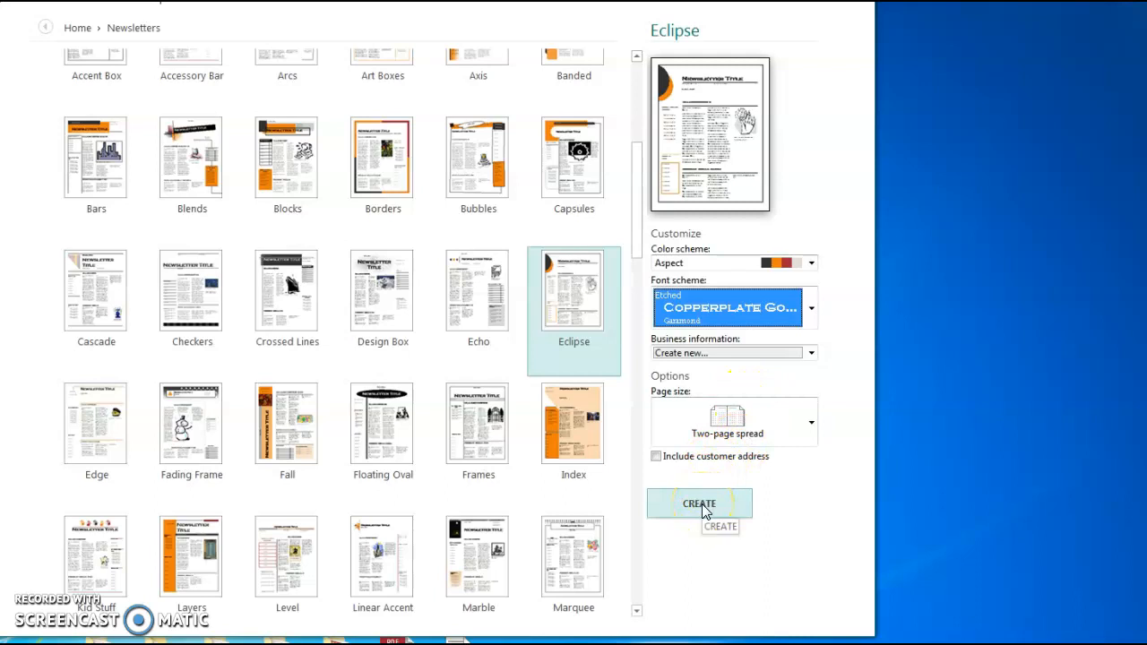
Generate the Eclipse newsletter and start editing the Special points of interest sidebar text
click(702, 507)
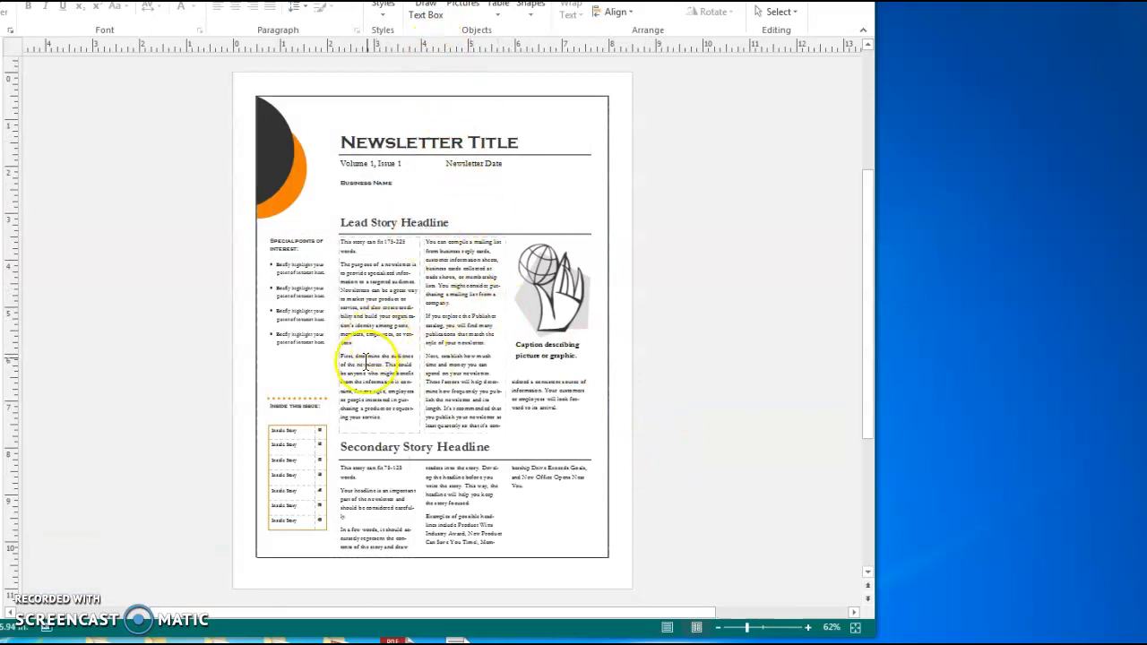
click(299, 238)
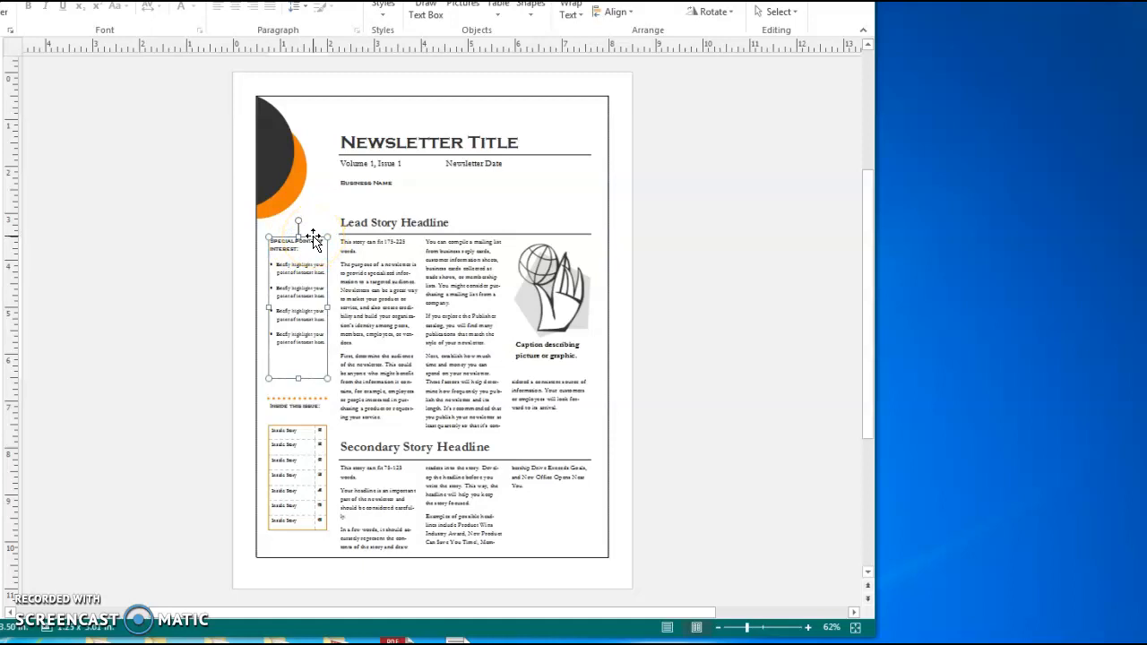
click(314, 260)
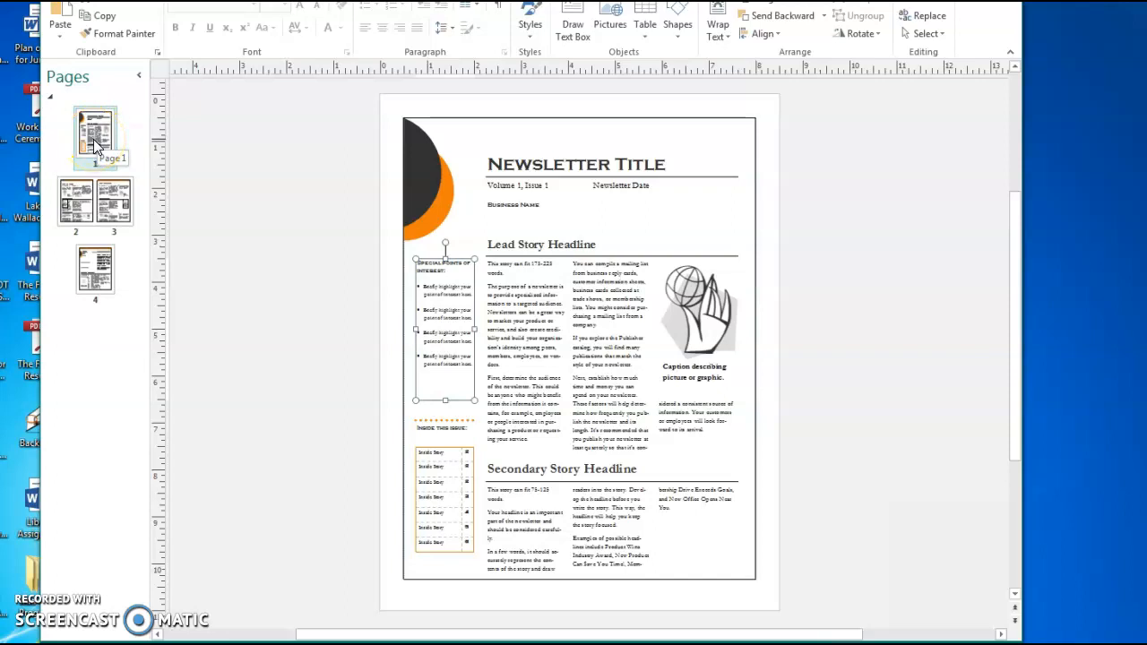
Change page 1's column layout to Mixed in the Page Content options
click(231, 2)
mouse_move(369, 0)
mouse_down()
mouse_move(383, 0)
mouse_move(359, 10)
mouse_up()
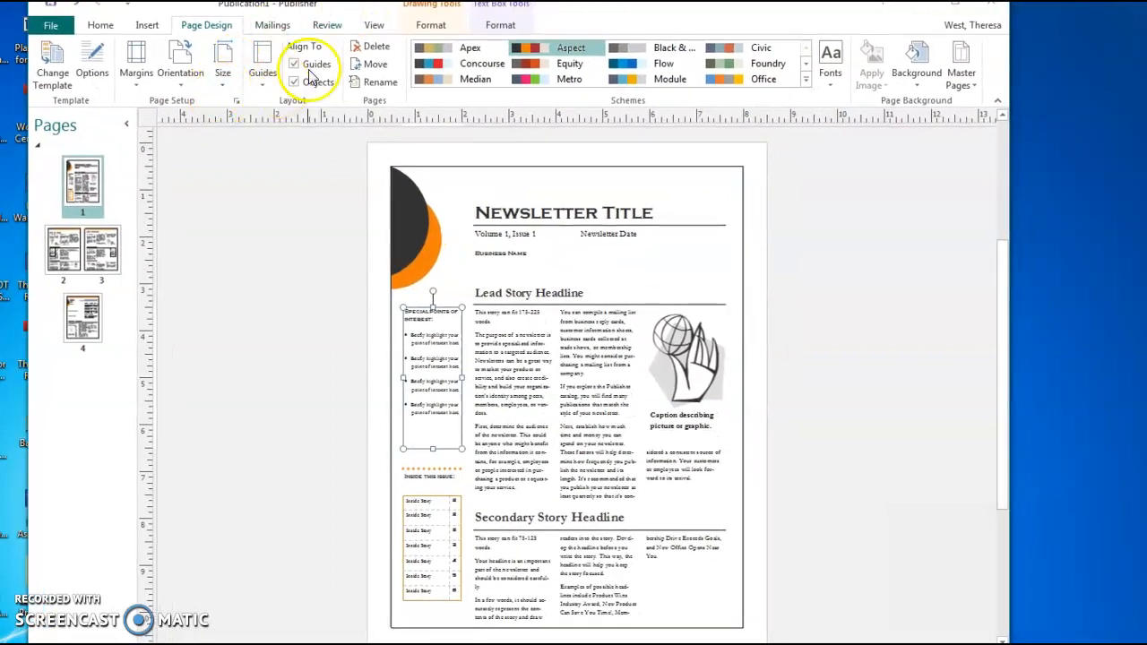
click(95, 76)
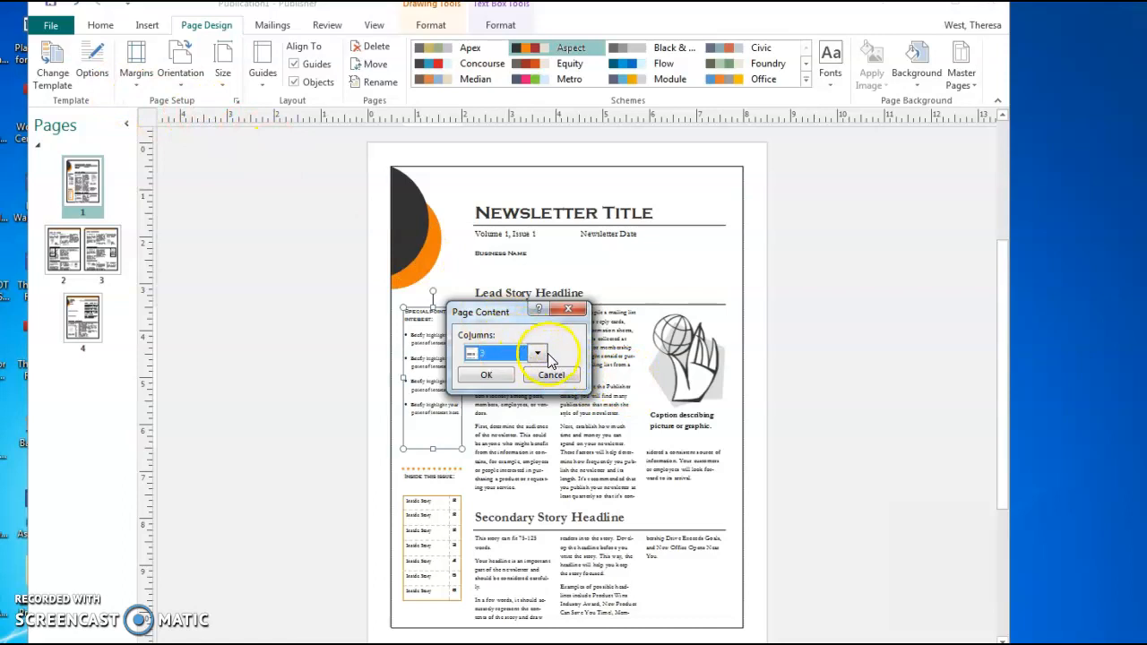
click(545, 354)
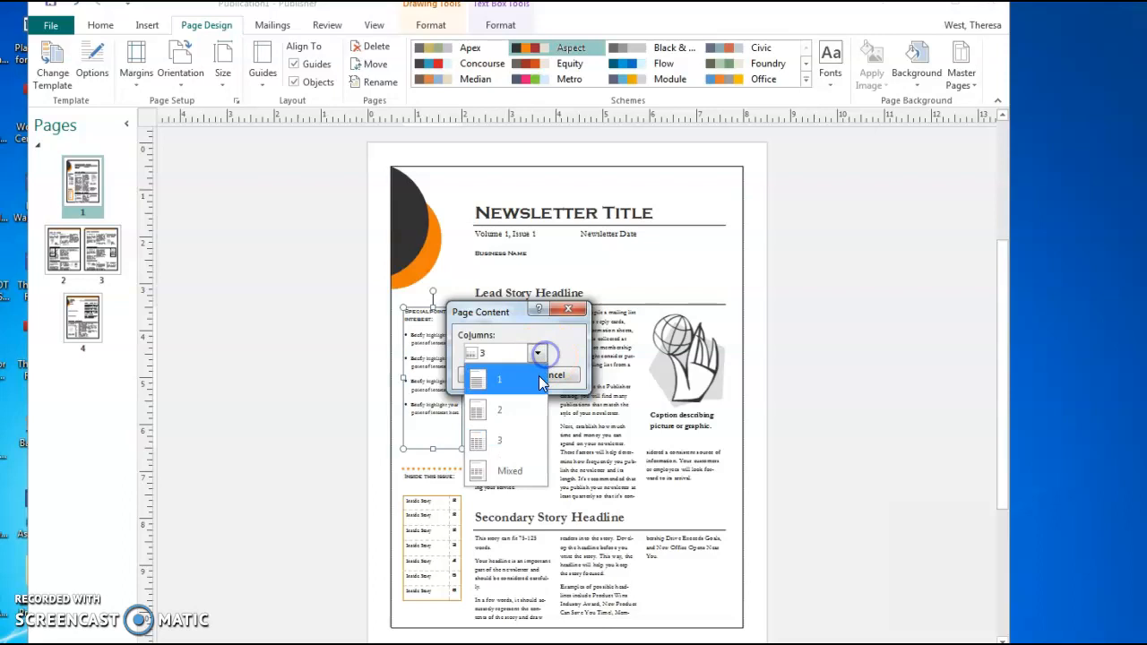
click(504, 475)
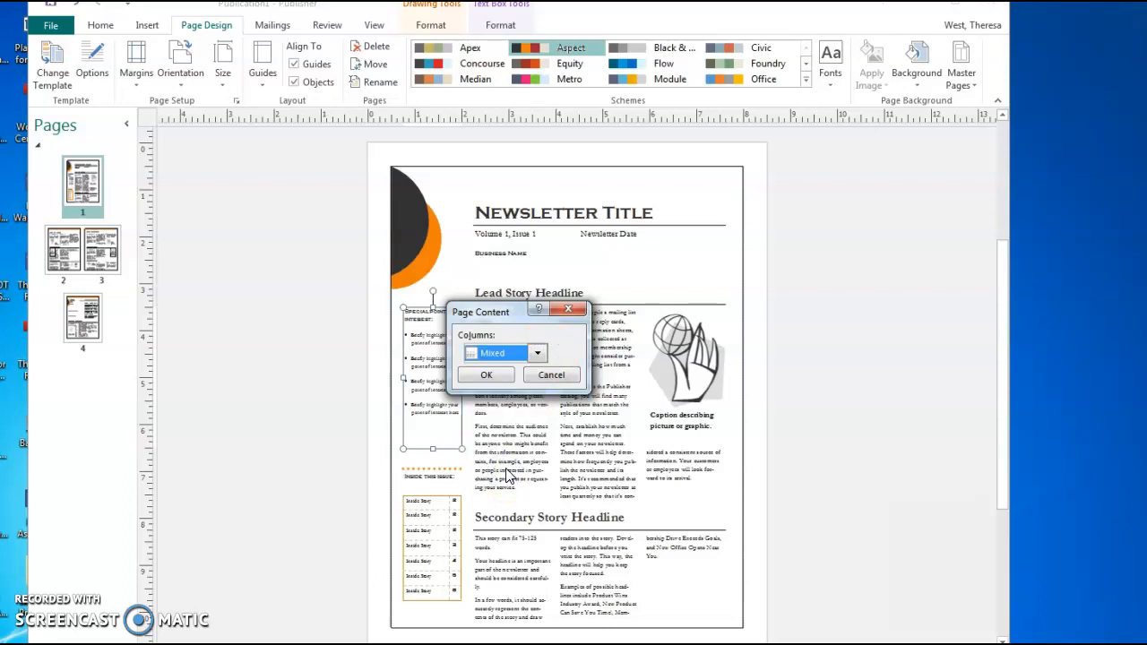
click(486, 376)
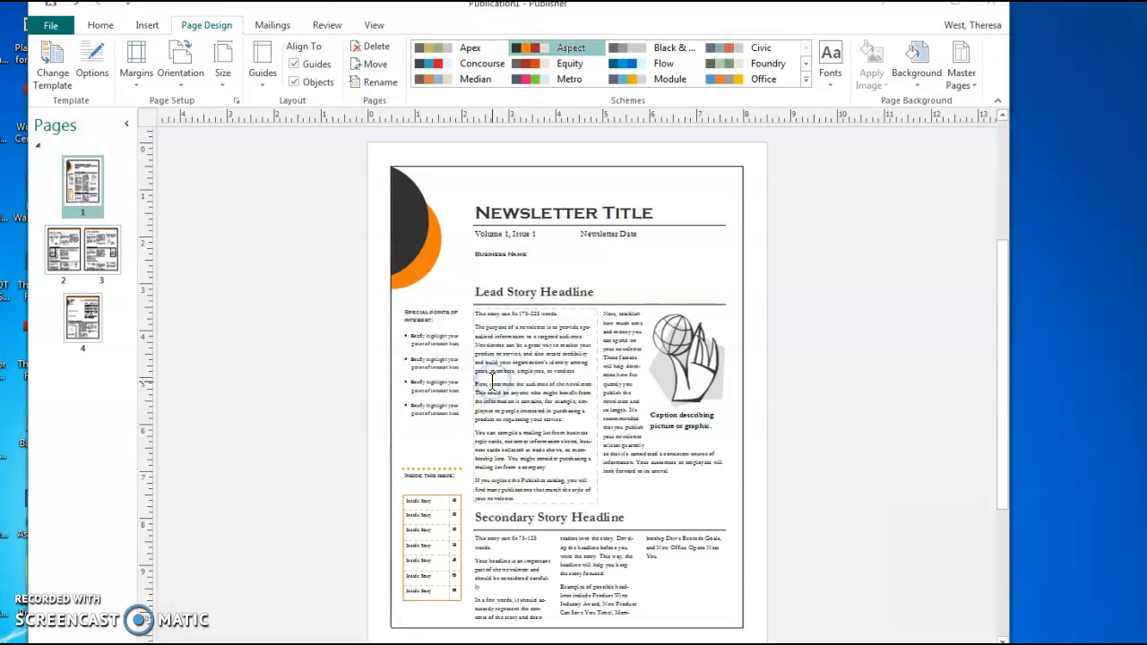
On the pages 2–3 spread, set the Left inside page to 2 columns
click(524, 294)
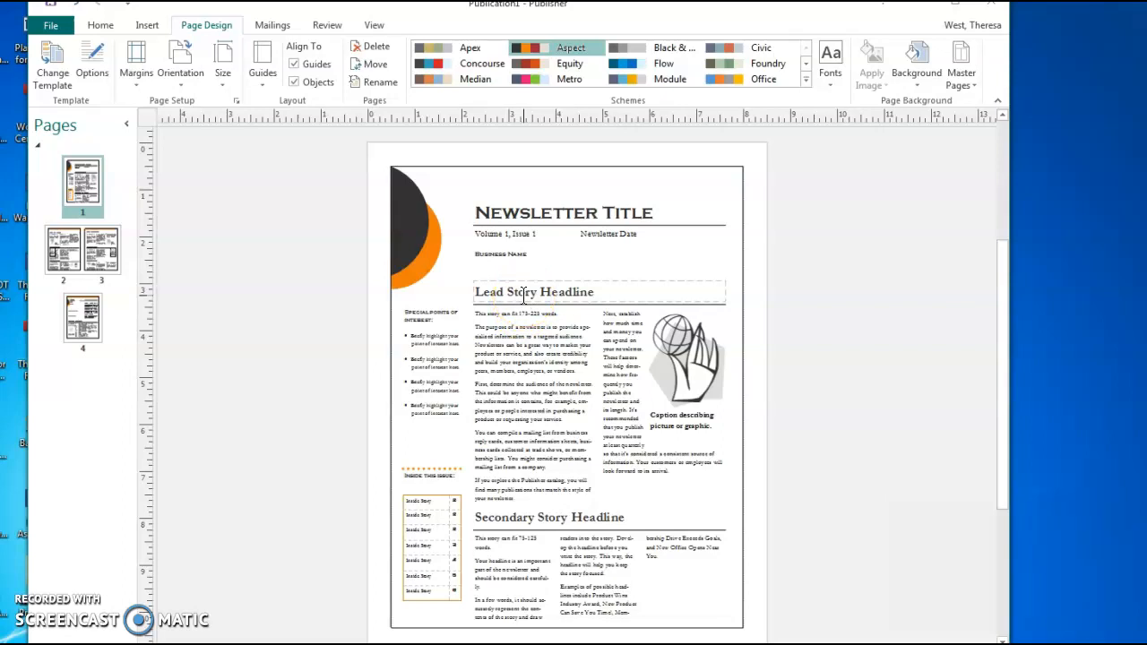
click(66, 255)
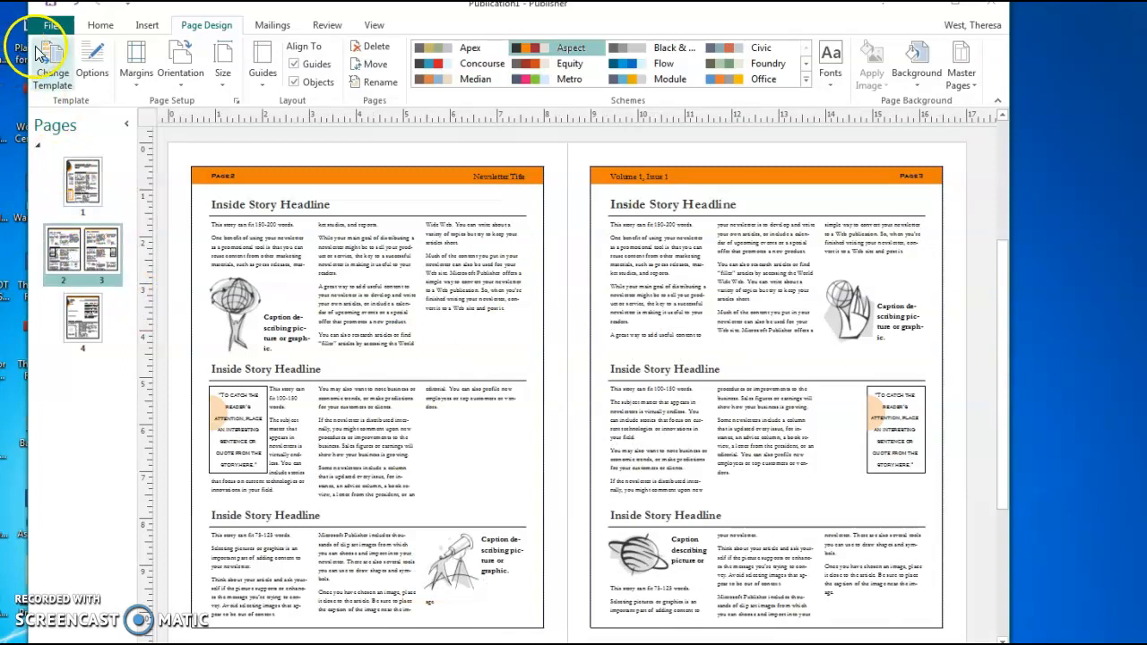
click(92, 70)
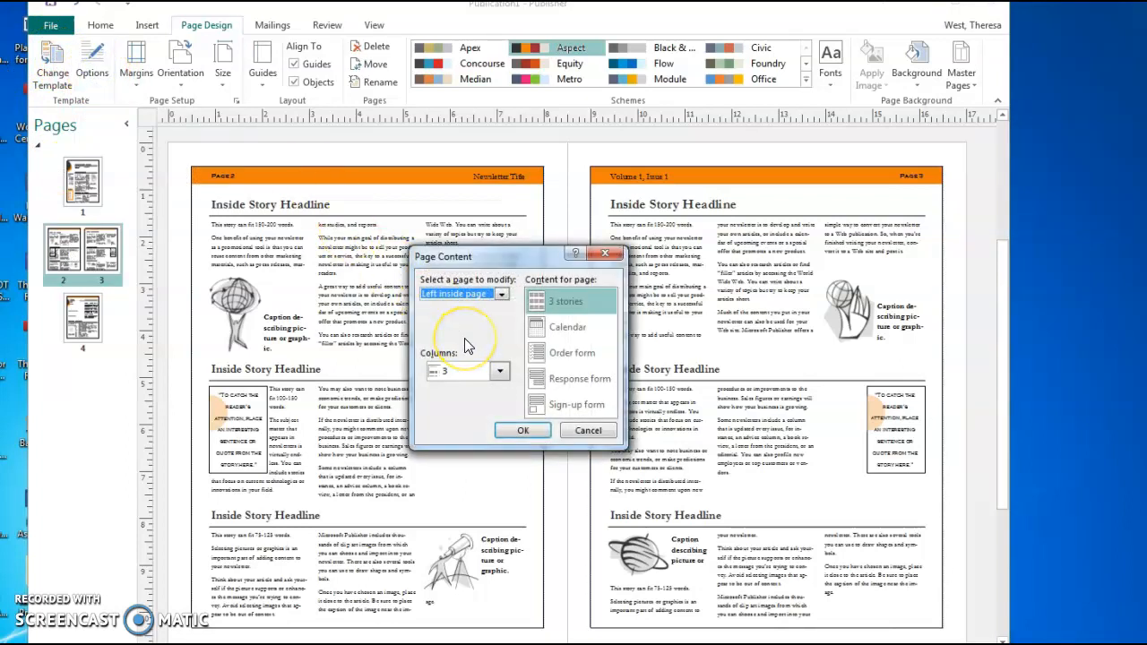
click(502, 372)
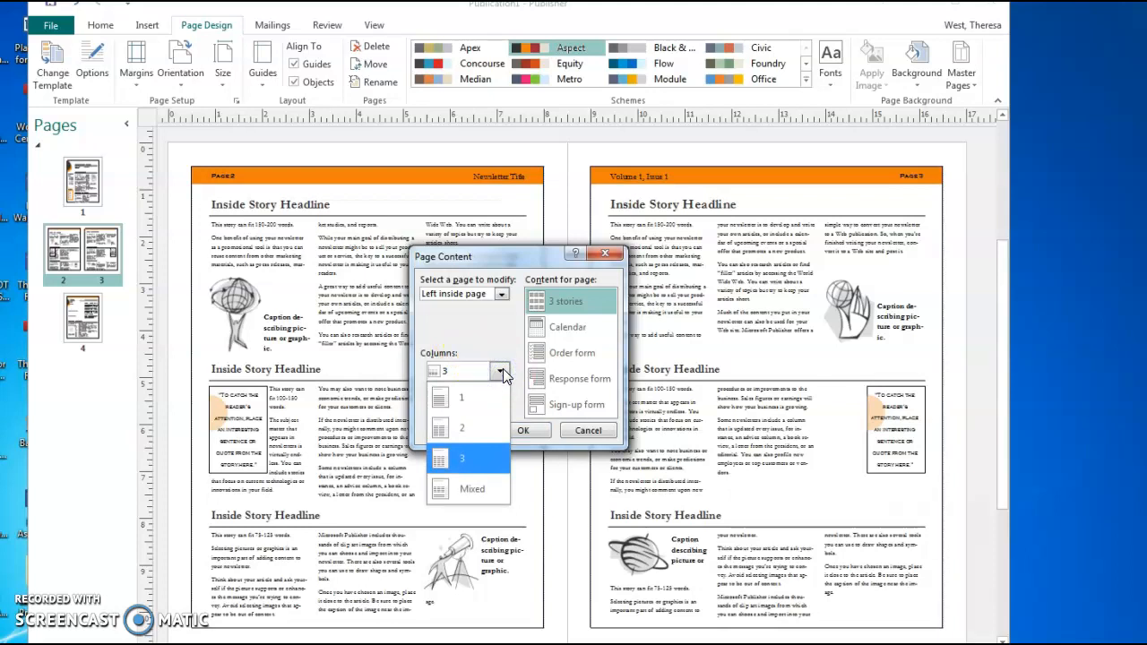
click(458, 319)
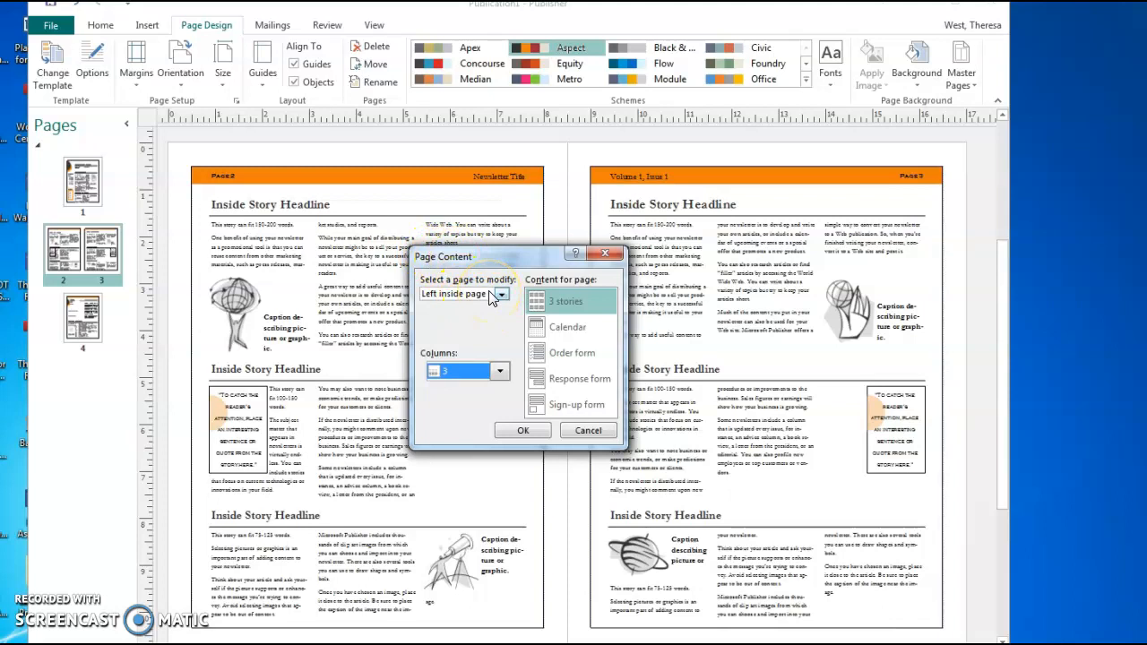
click(503, 374)
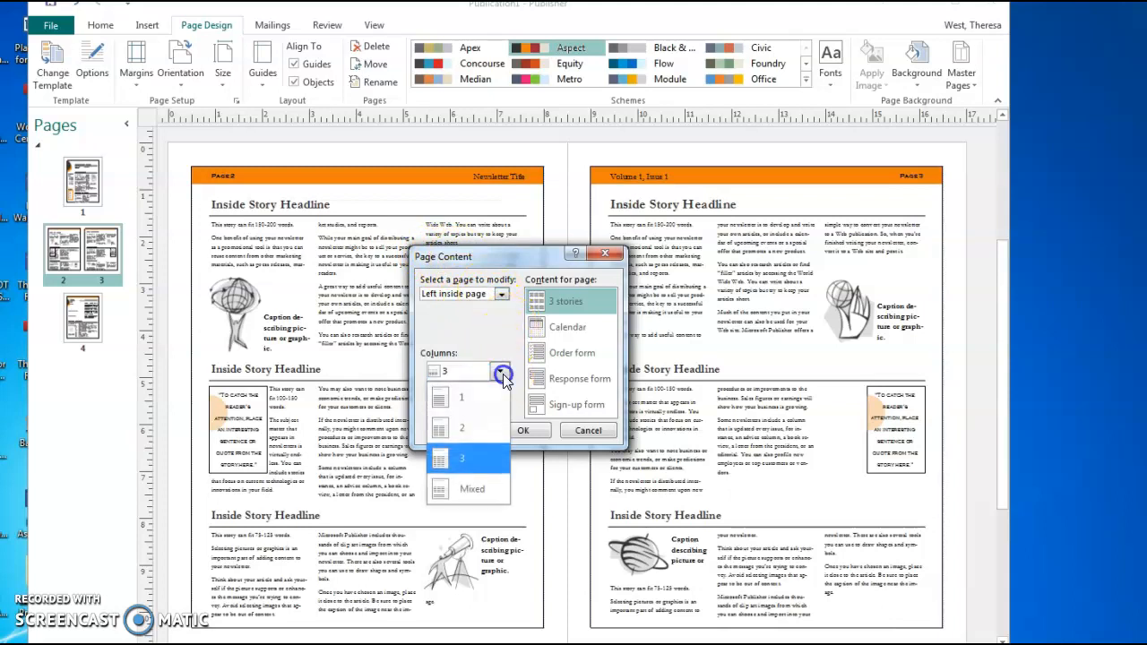
click(473, 417)
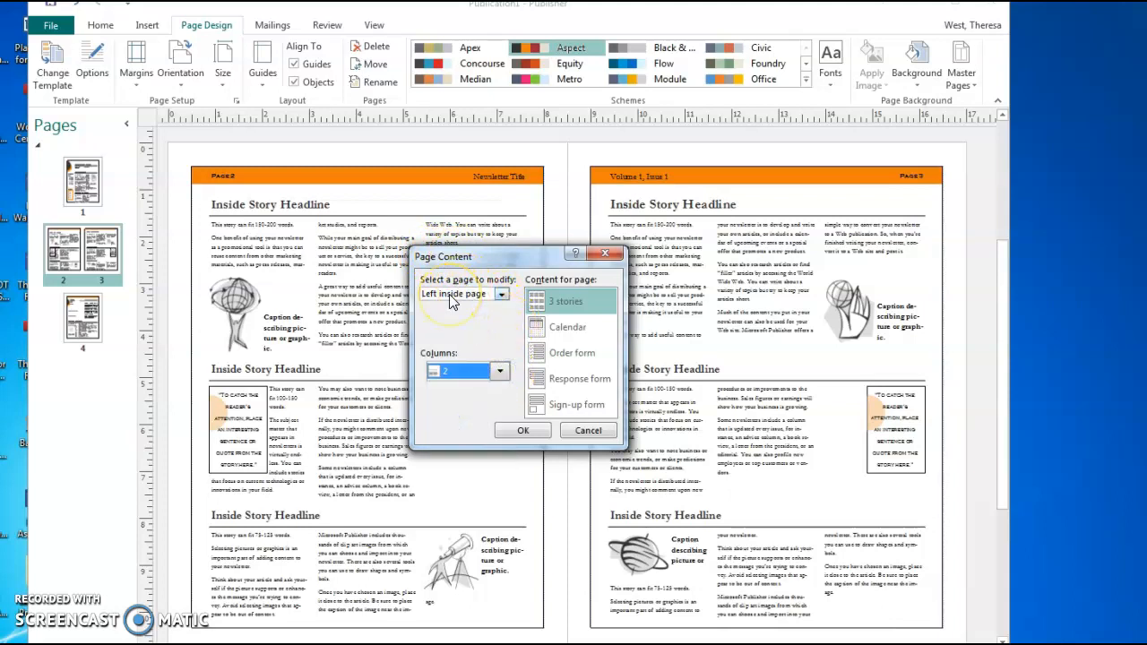
click(520, 431)
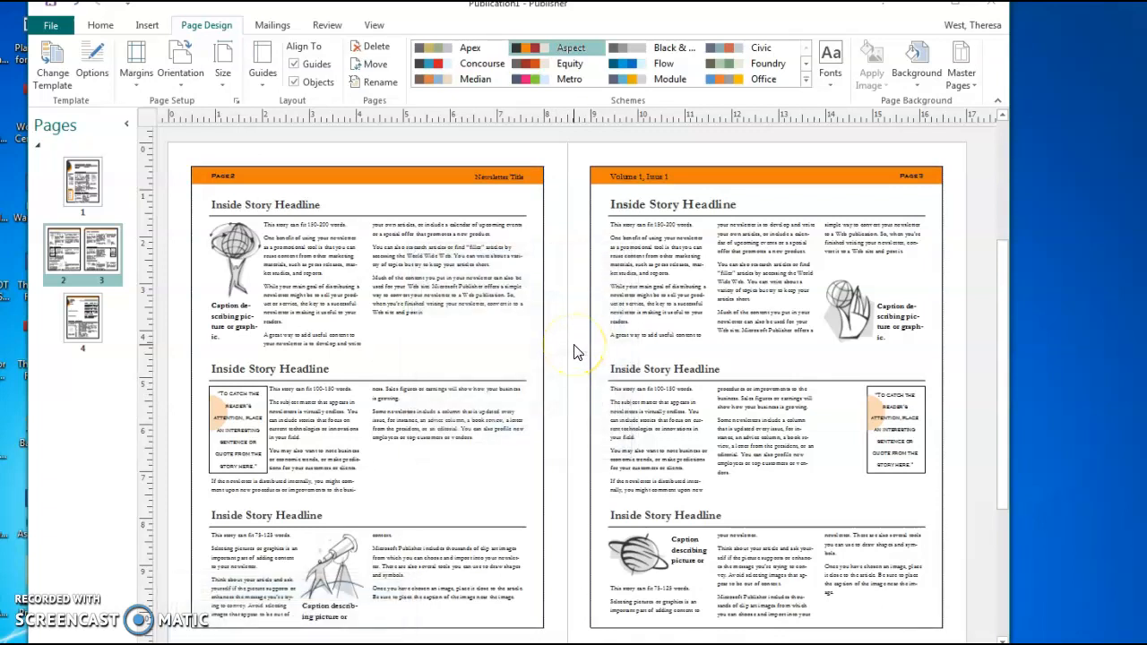
Pick Right inside page in the Page Content options and set it to 2 columns
click(380, 341)
click(203, 27)
click(91, 54)
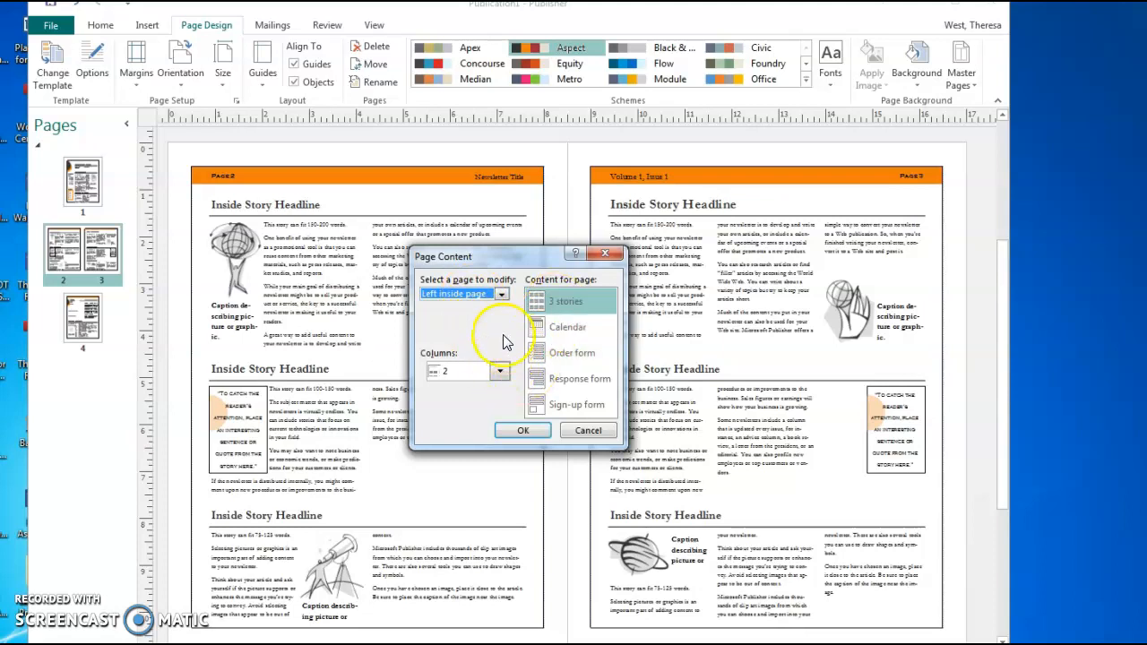
click(502, 295)
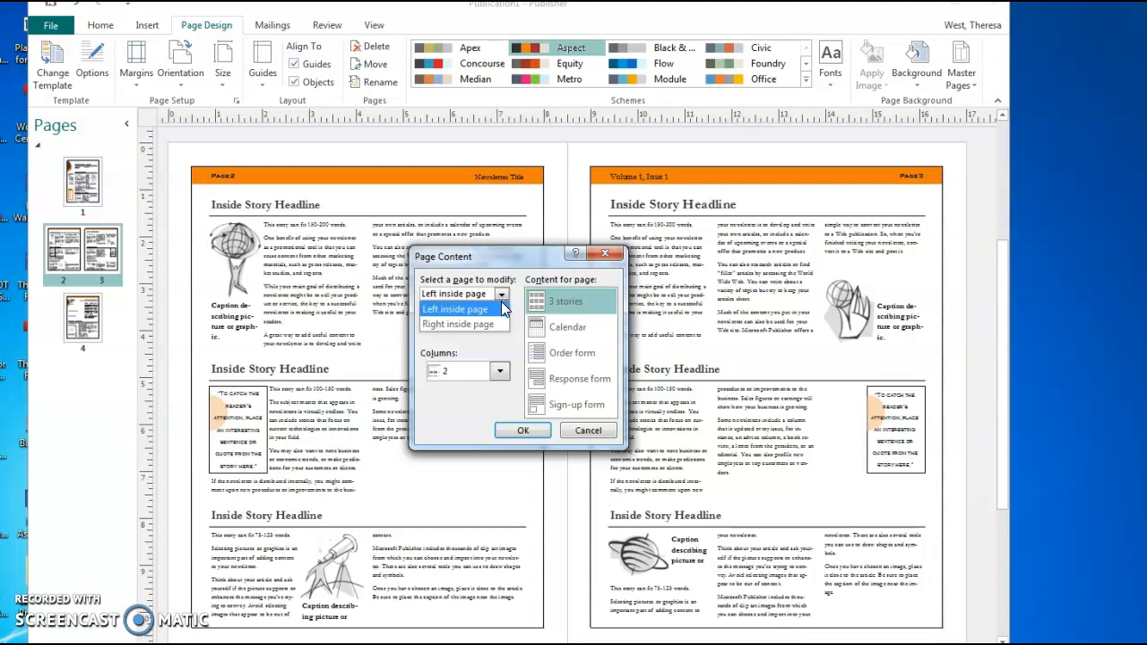
click(480, 324)
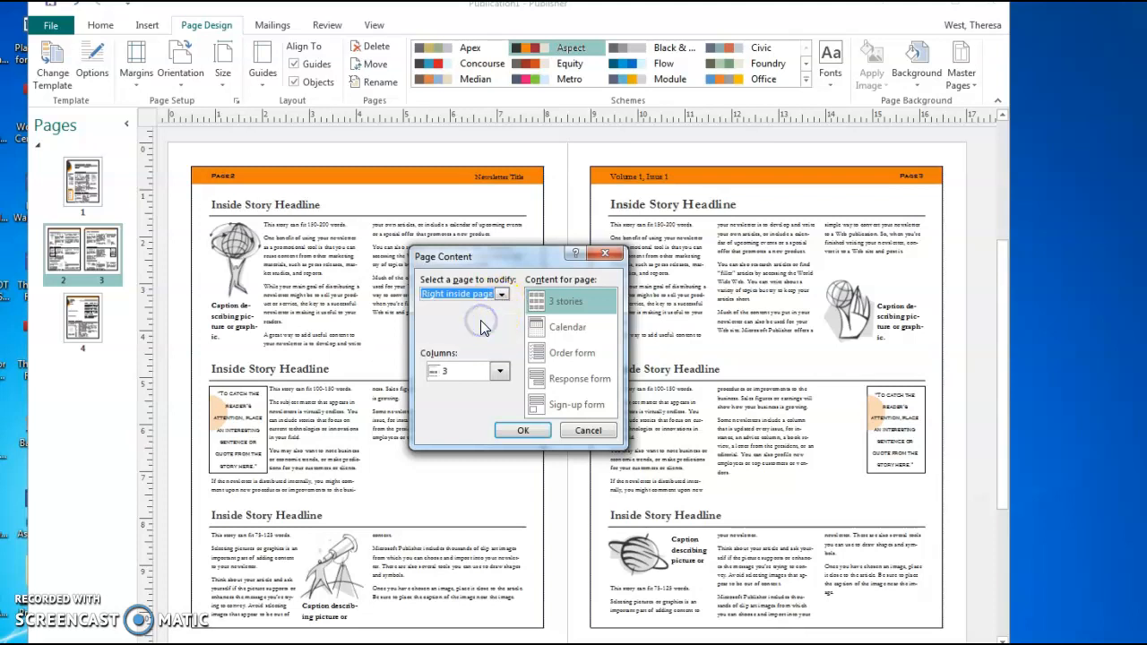
click(502, 371)
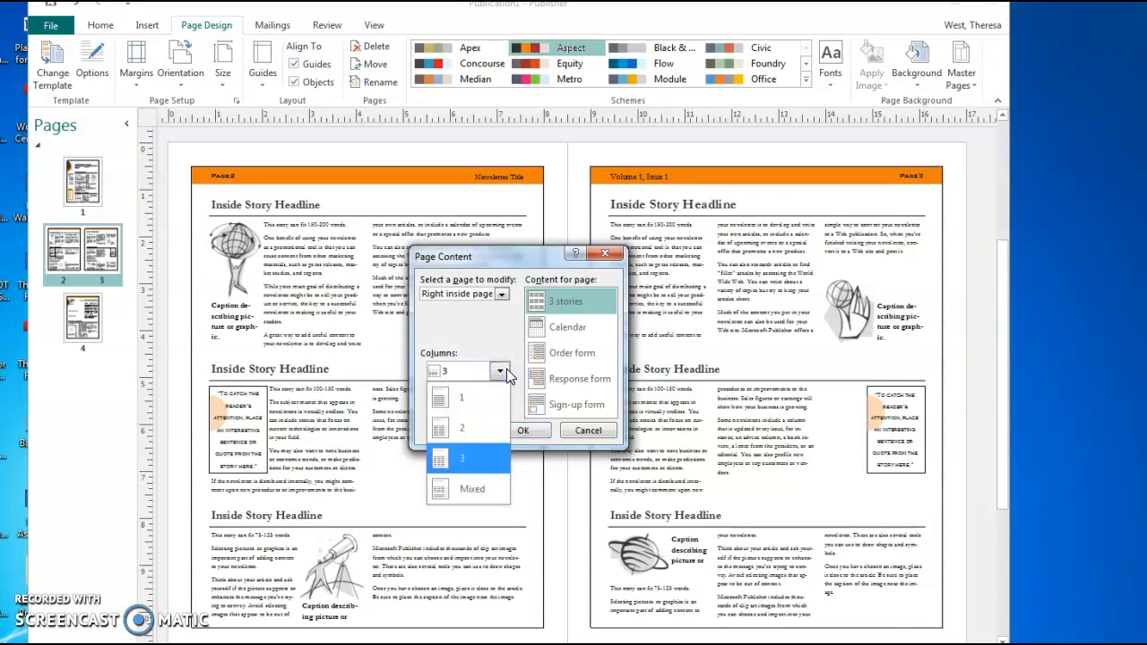
click(463, 428)
click(528, 430)
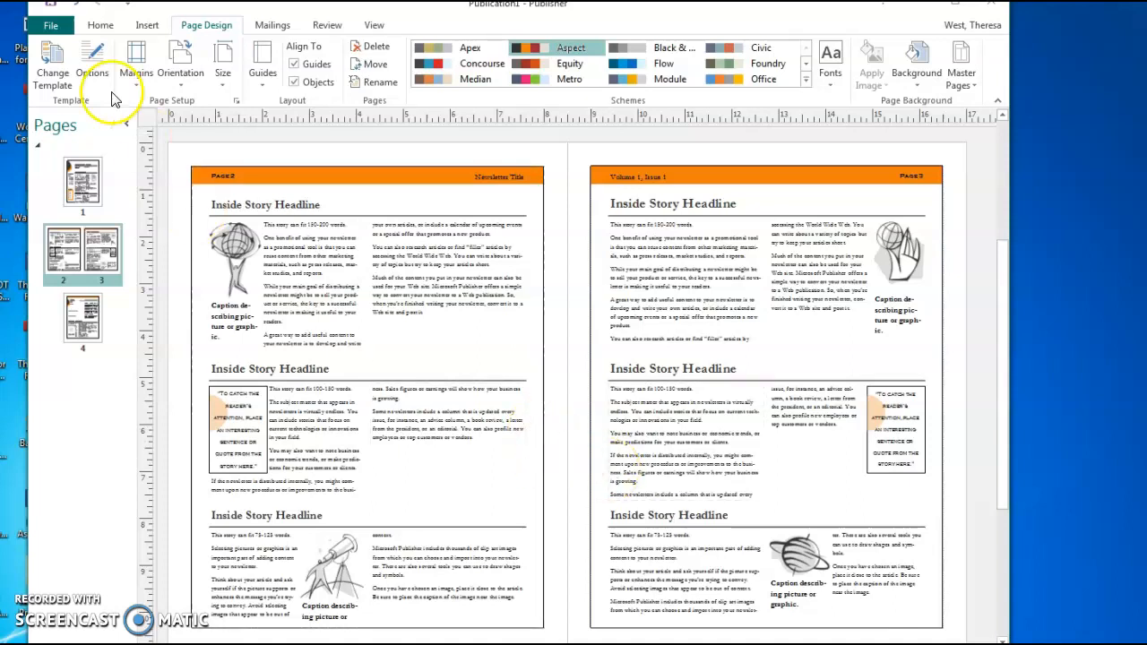
Save As into the Desktop folder with the file name 'Shelter Newsletter'
click(51, 25)
click(62, 135)
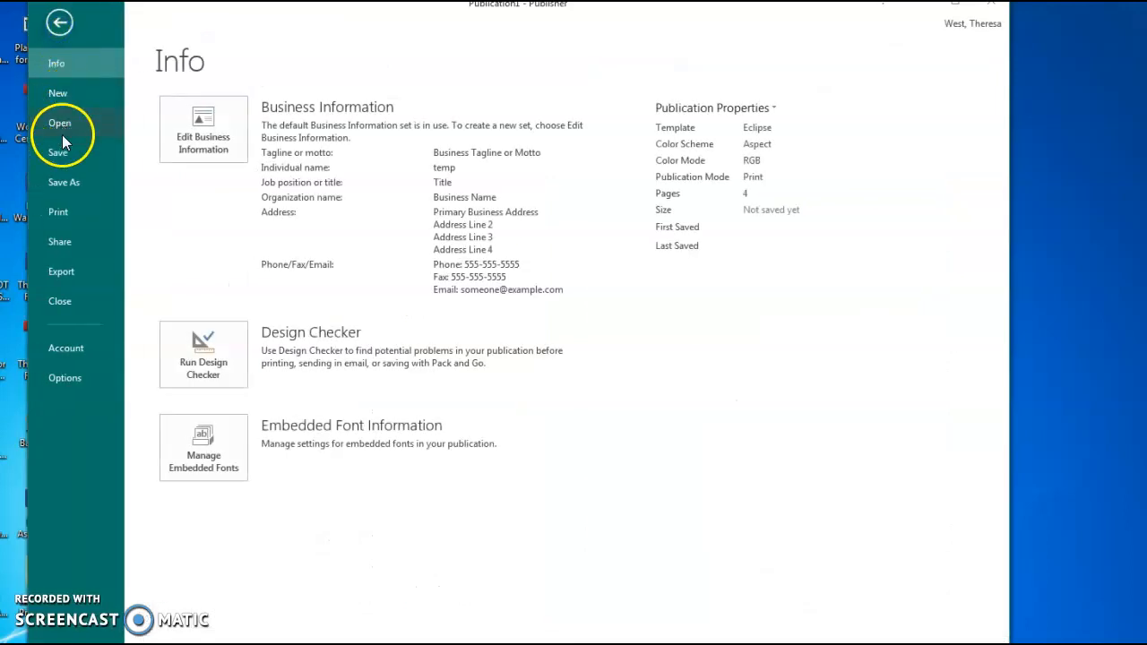
click(69, 183)
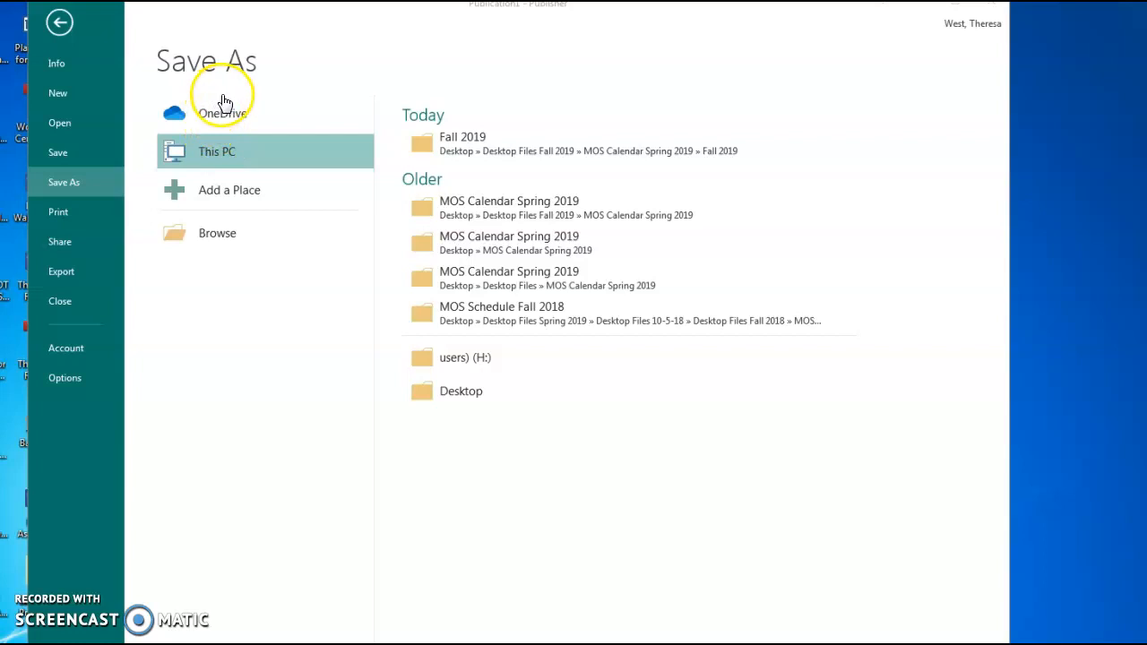
click(448, 391)
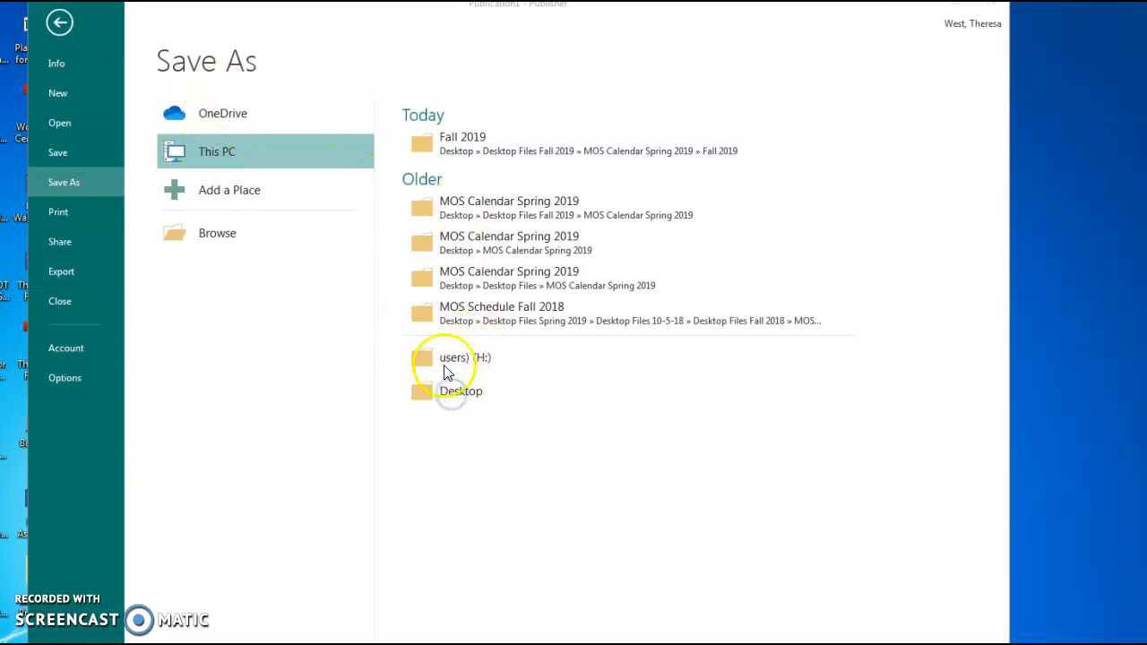
click(448, 391)
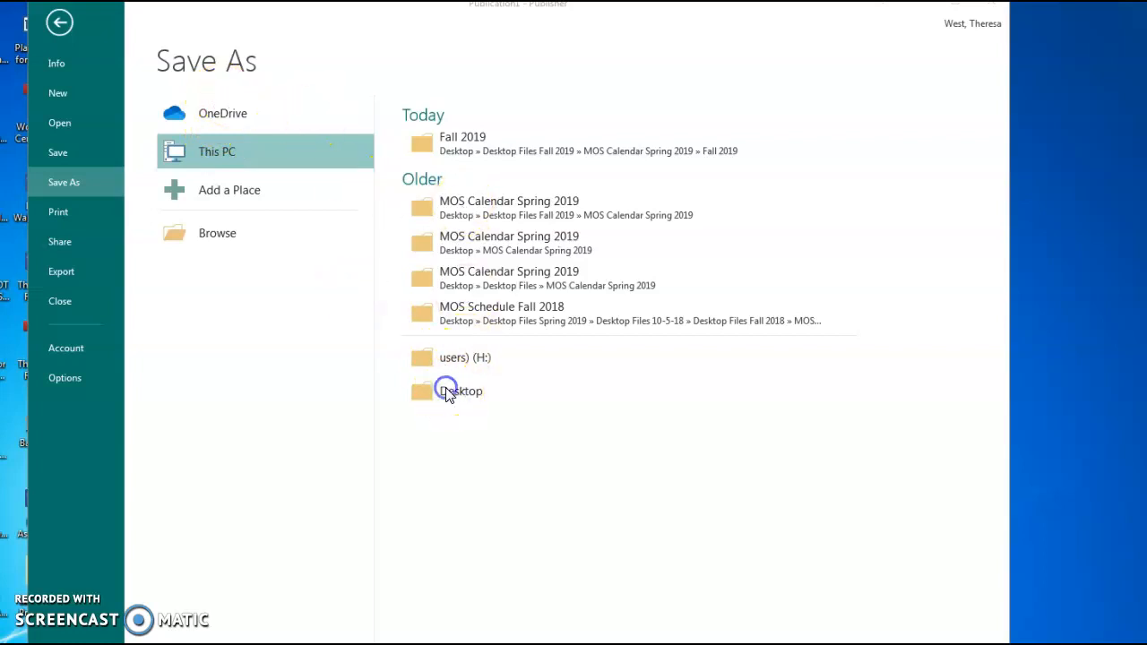
click(227, 242)
click(90, 128)
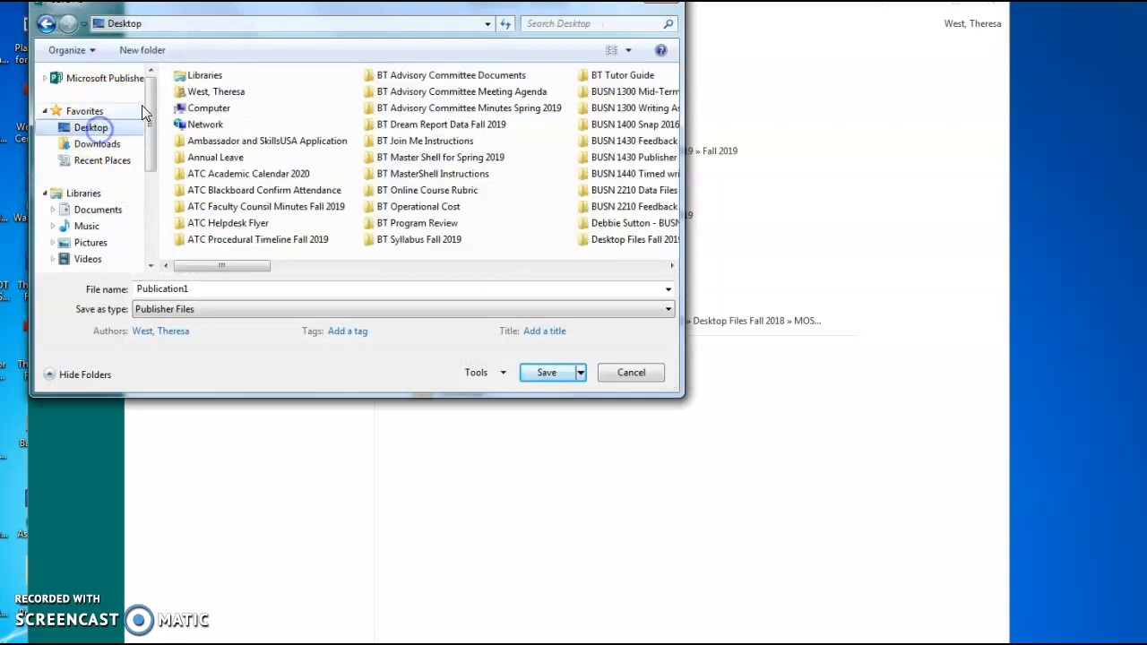
double_click(205, 288)
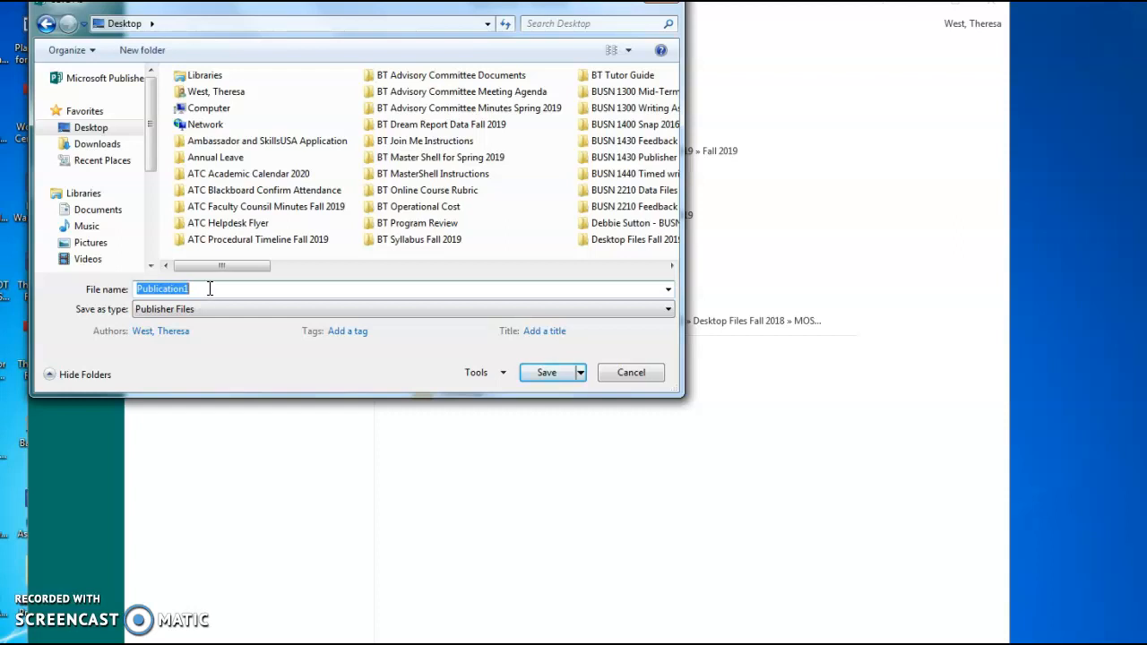
text(S)
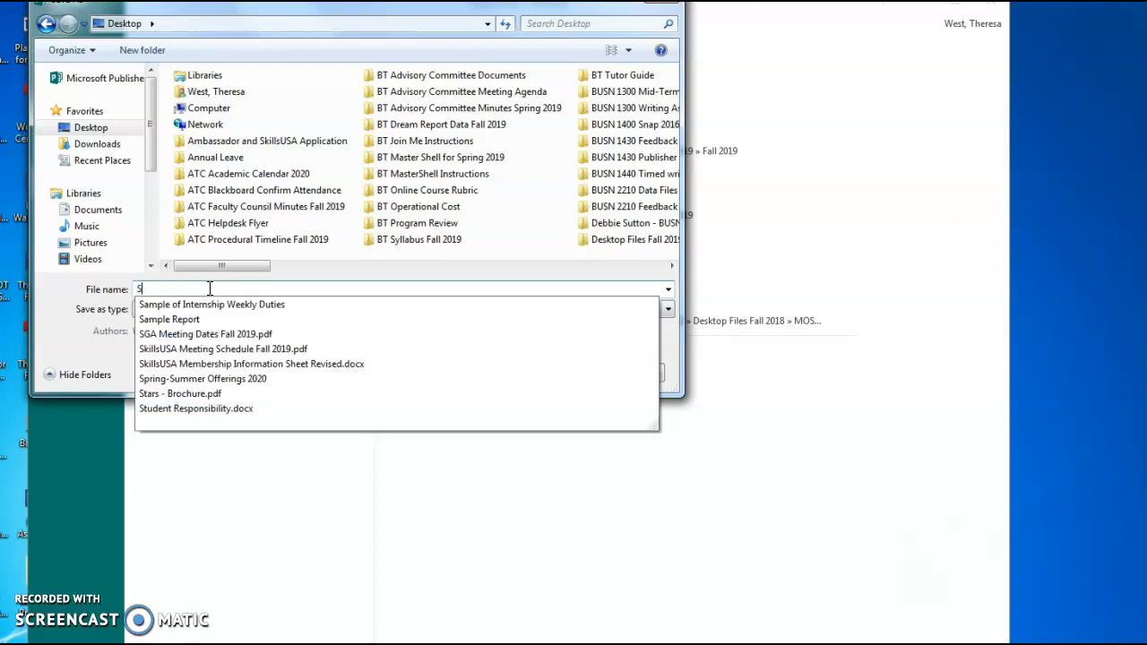
text(helter New)
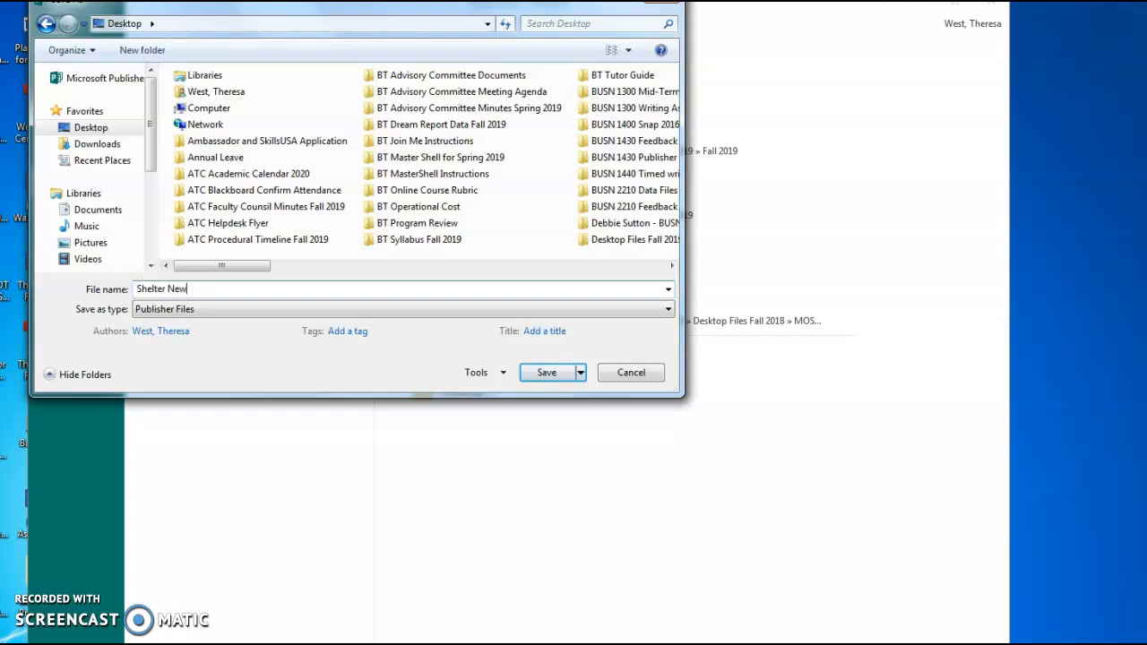
text(sletter)
key(Return)
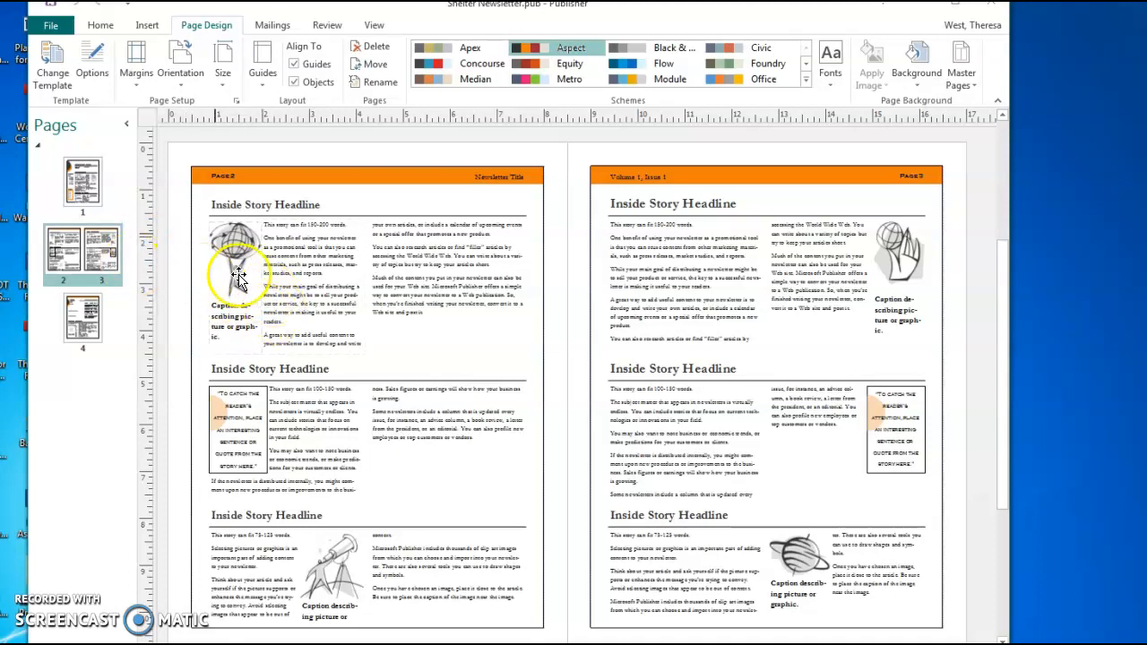
Replace page 1's placeholder title with 'Shelter Days' and apply Best Fit
click(76, 197)
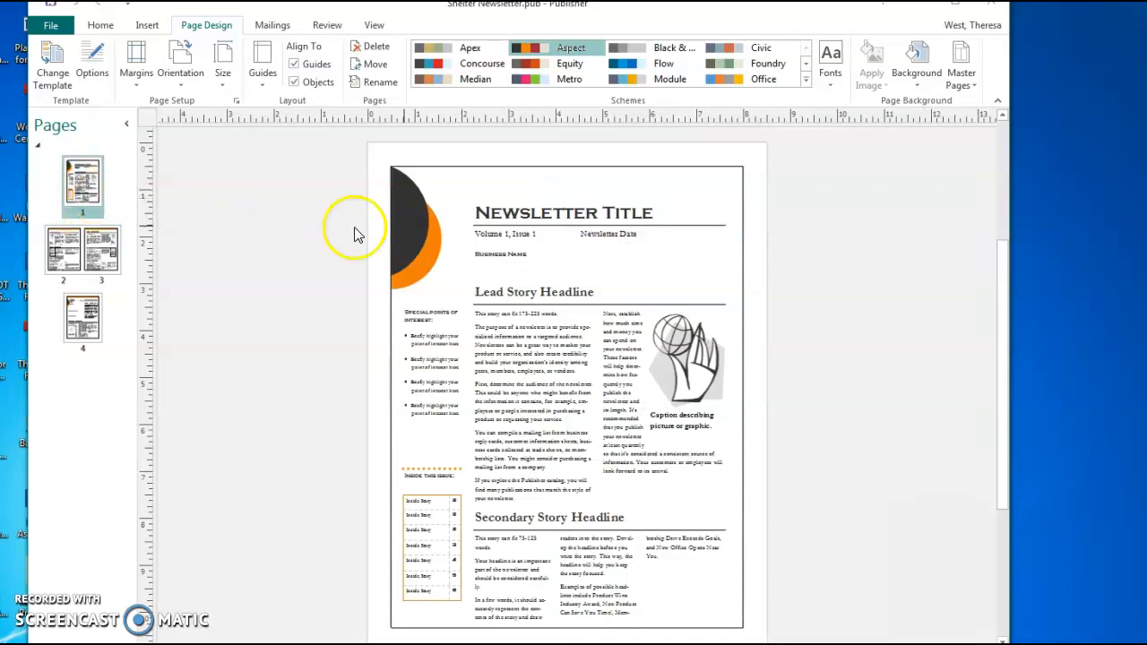
click(545, 214)
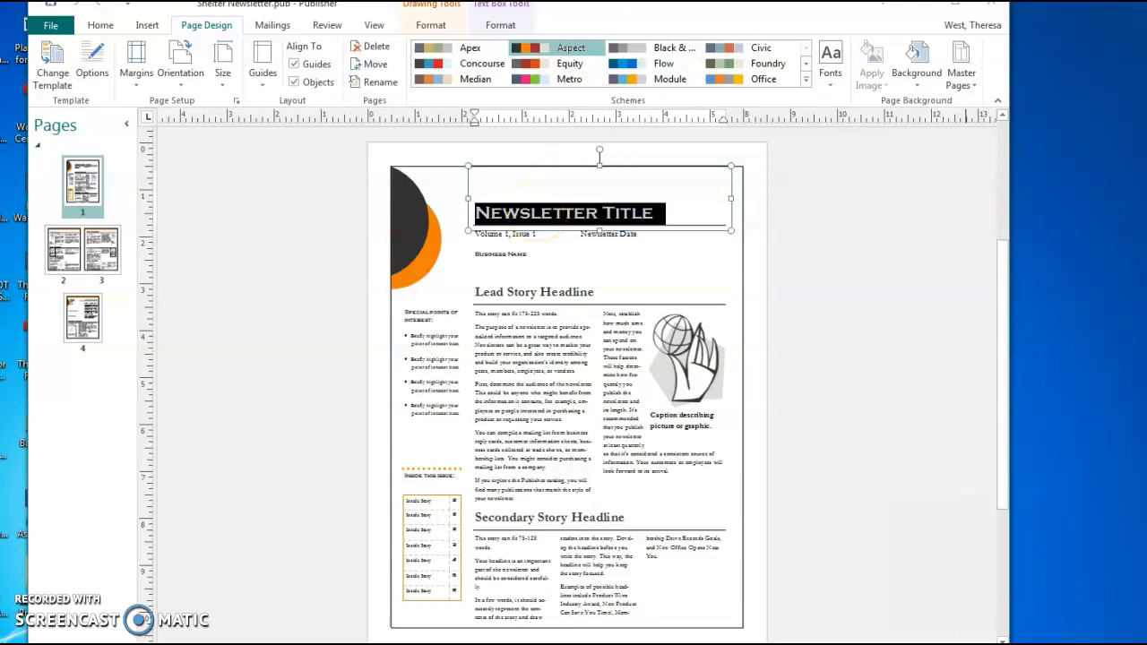
click(943, 644)
click(943, 644)
click(943, 644)
click(943, 644)
click(944, 644)
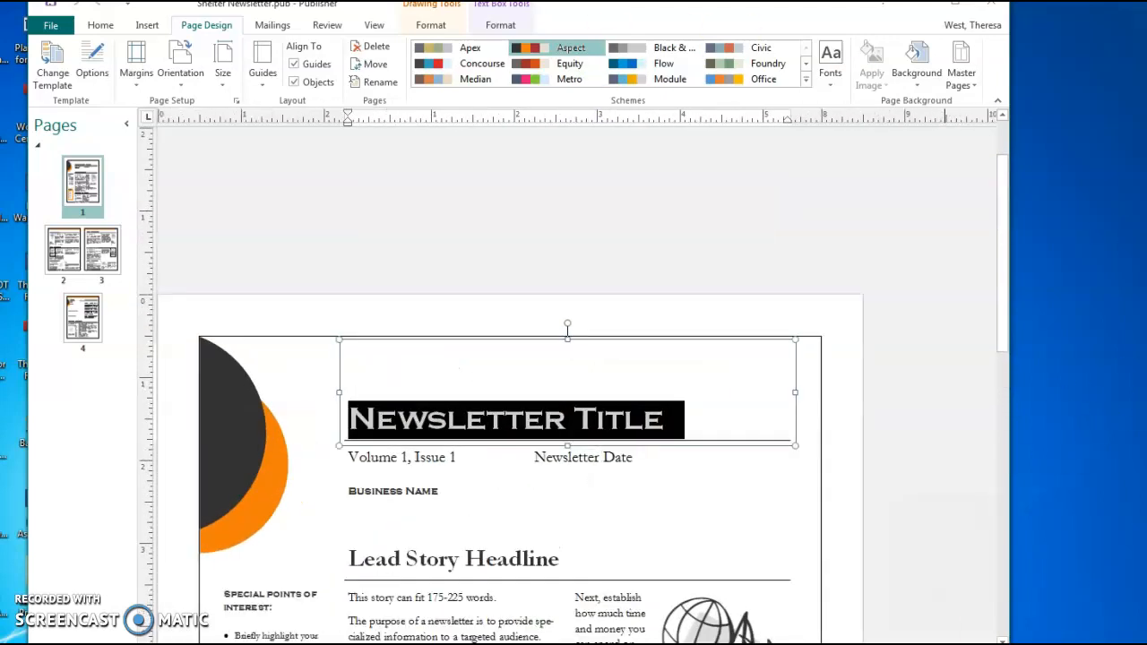
click(944, 644)
click(943, 644)
click(944, 644)
click(944, 644)
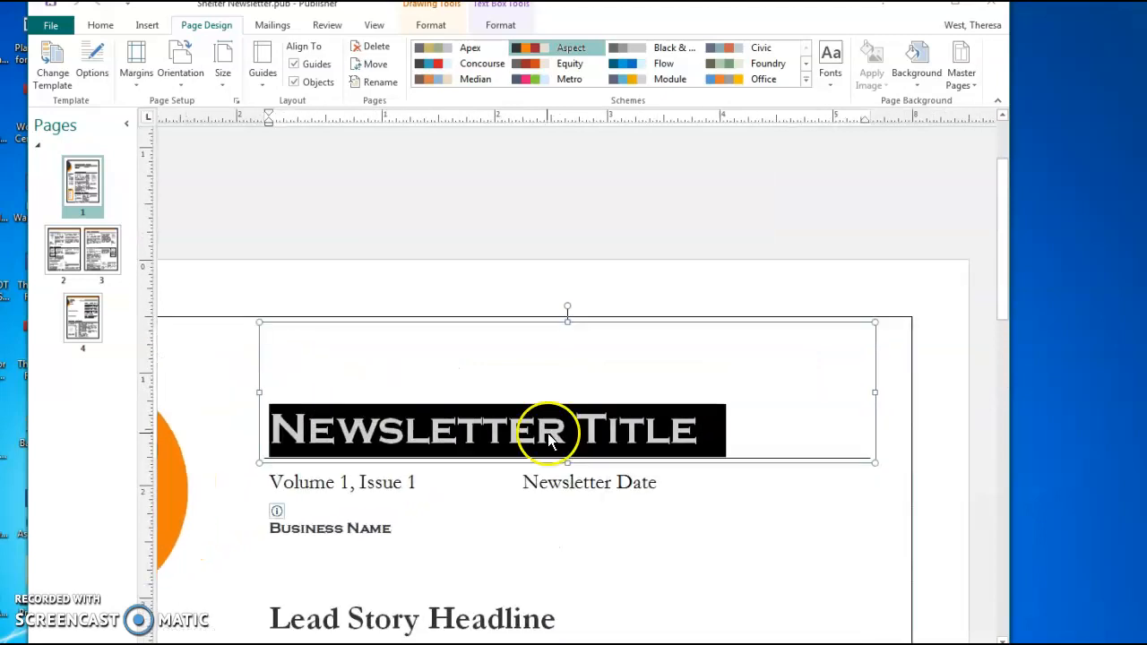
text(S)
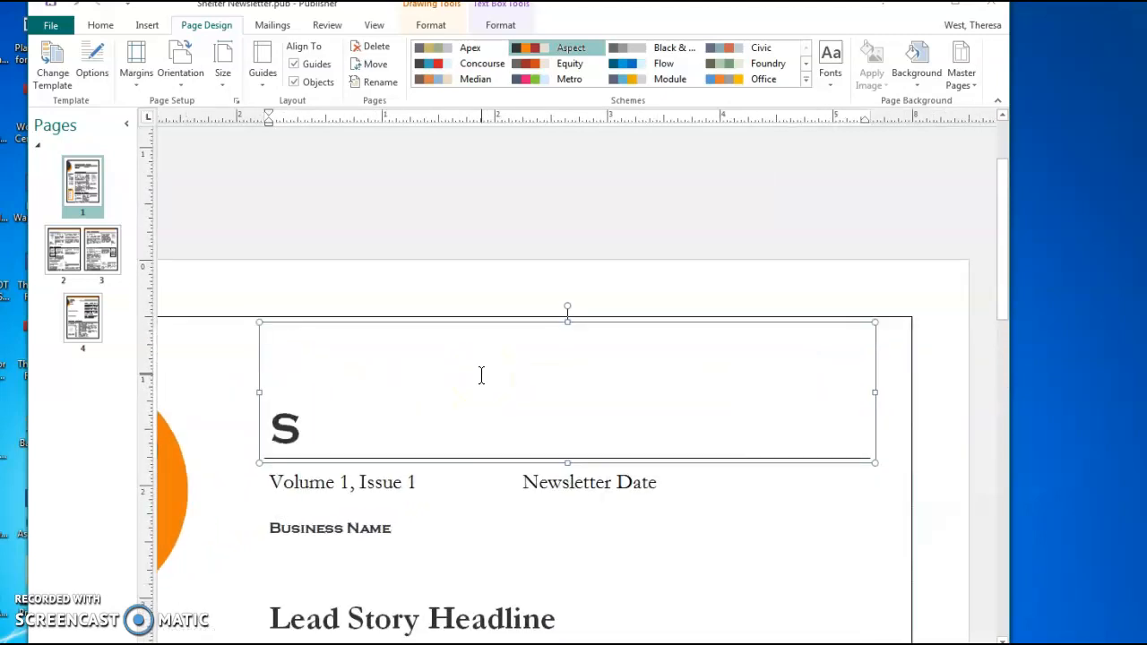
text(helter Days)
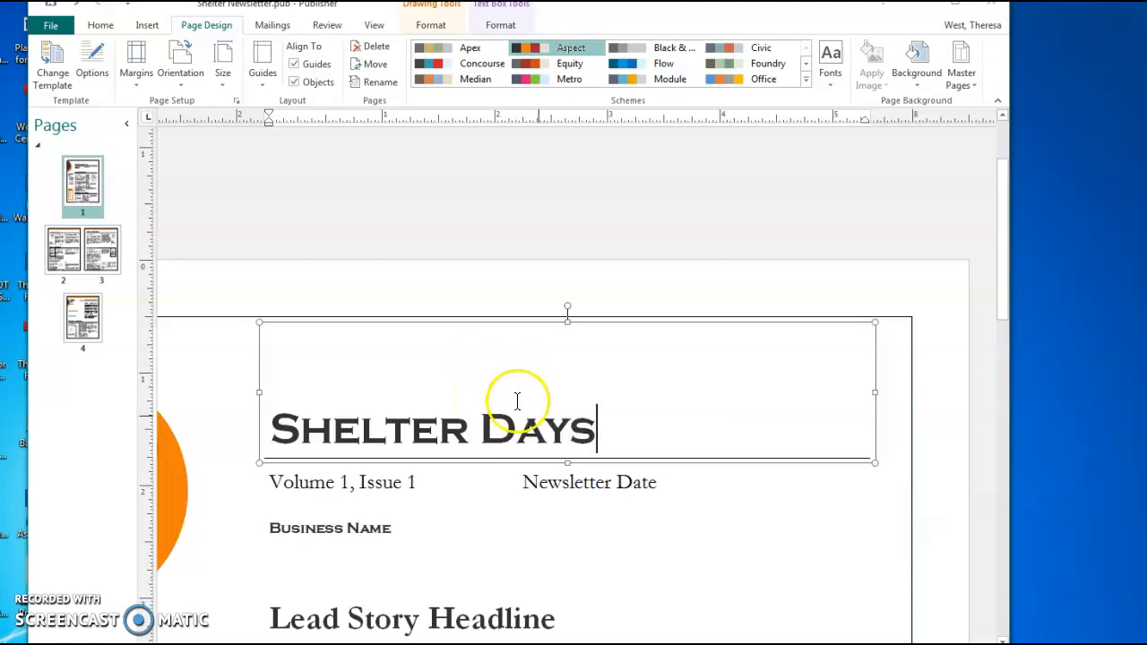
right_click(544, 439)
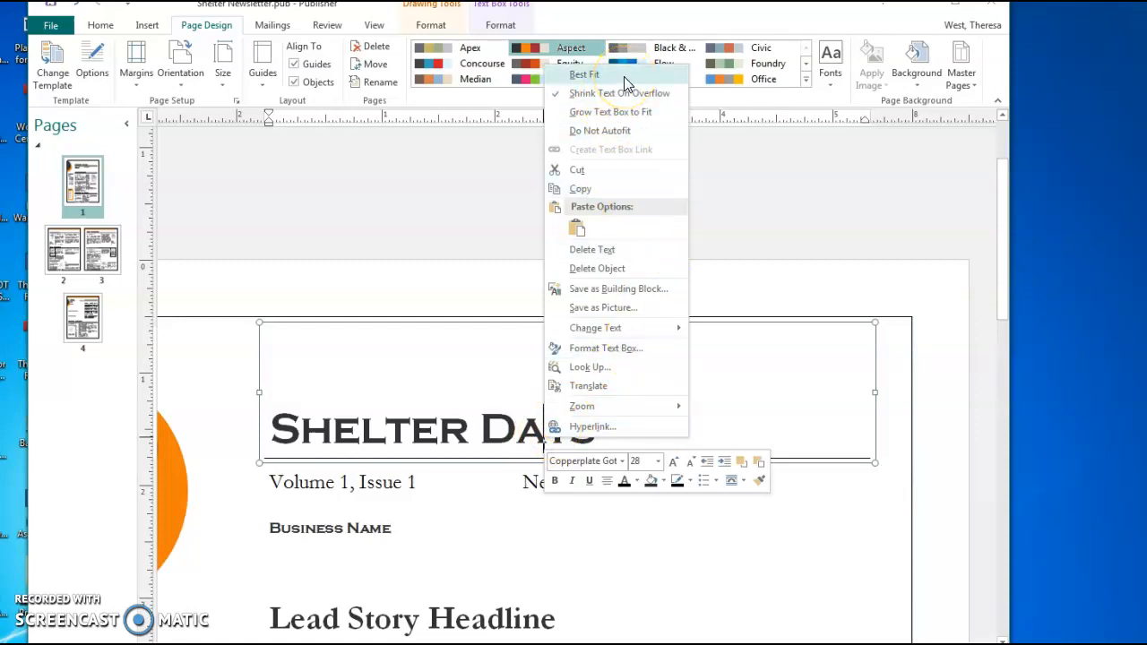
click(592, 75)
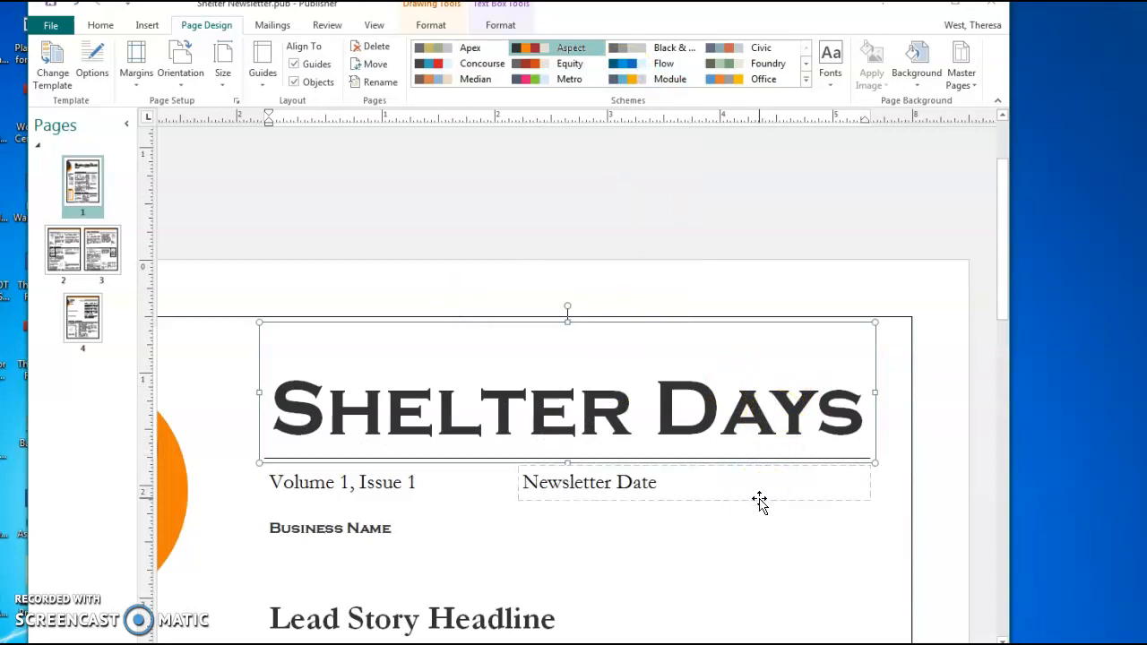
Replace the Business Name placeholder with 'Brisbane County Animal Shelter'
click(301, 513)
click(312, 534)
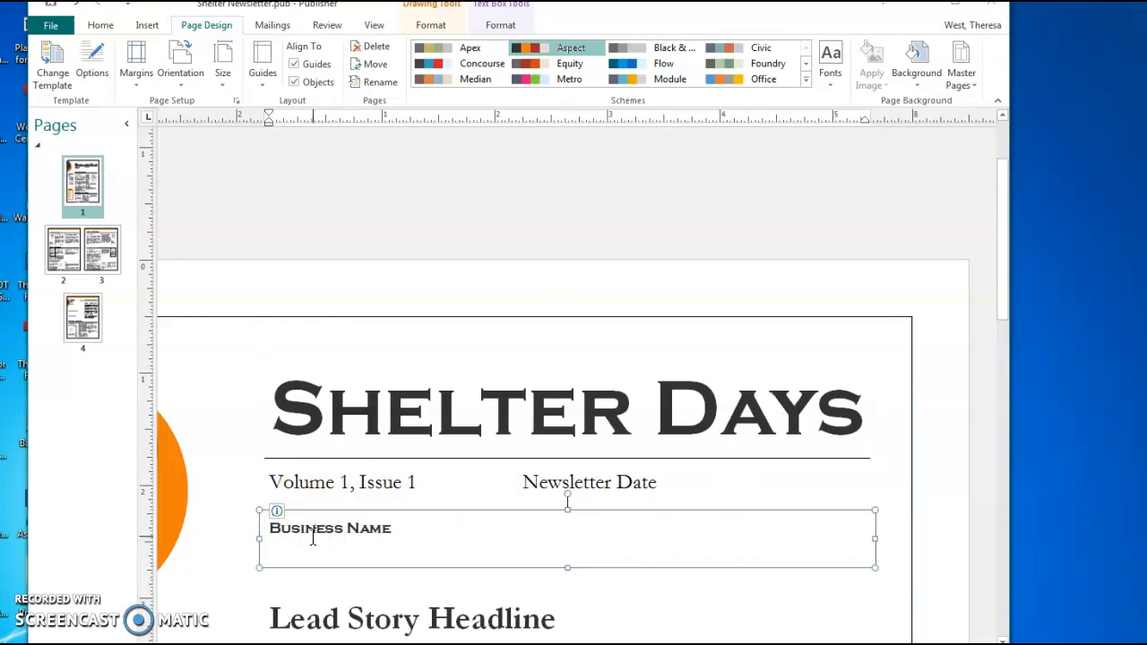
key(ctrl+a)
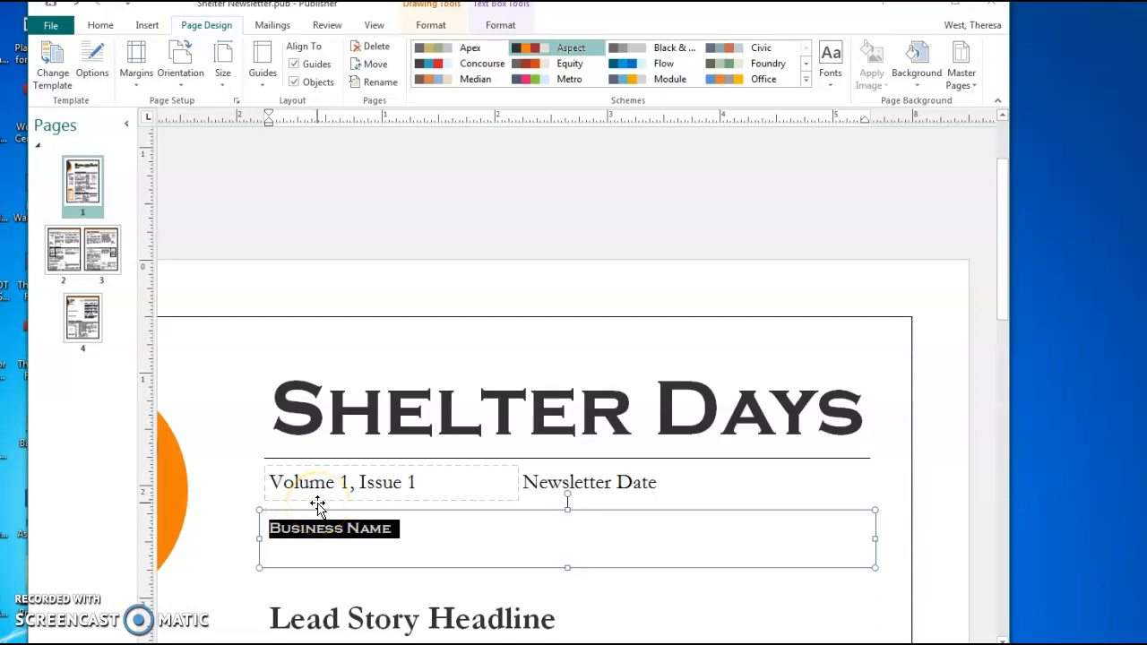
text(Brise)
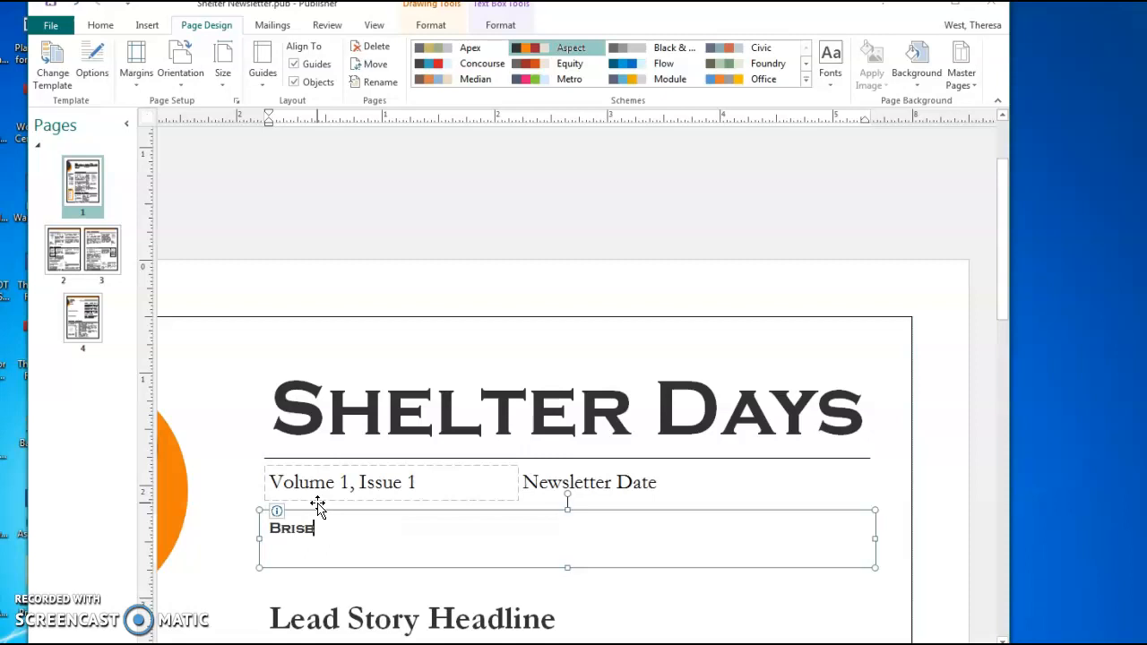
key(BackSpace)
text(bane County Ani)
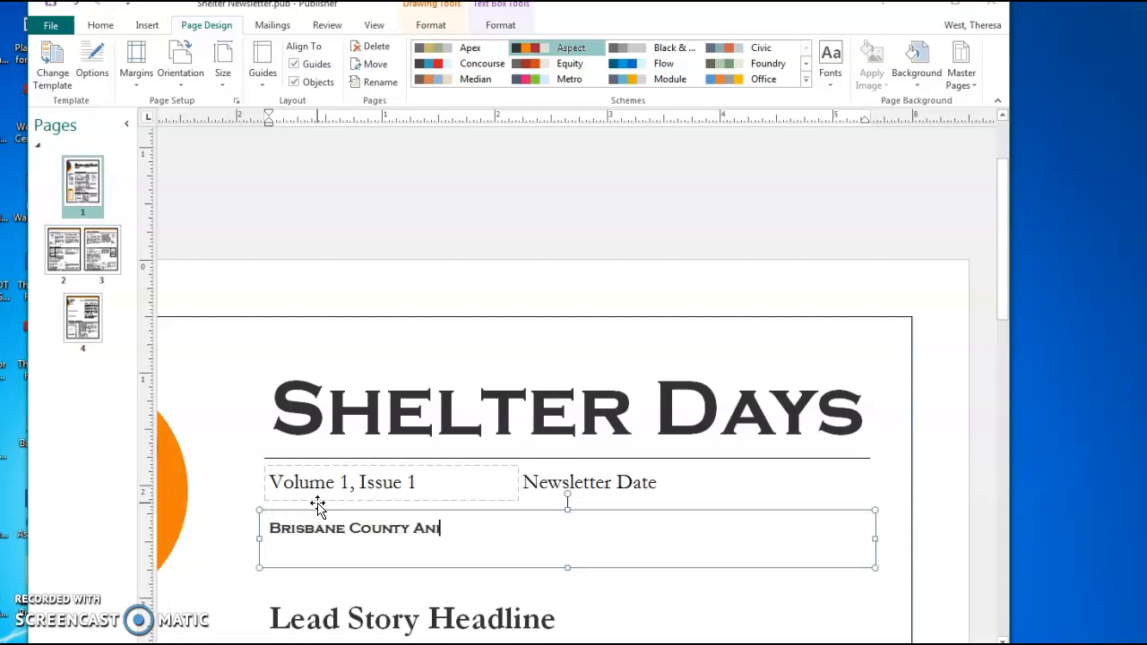
text(mal Shelter)
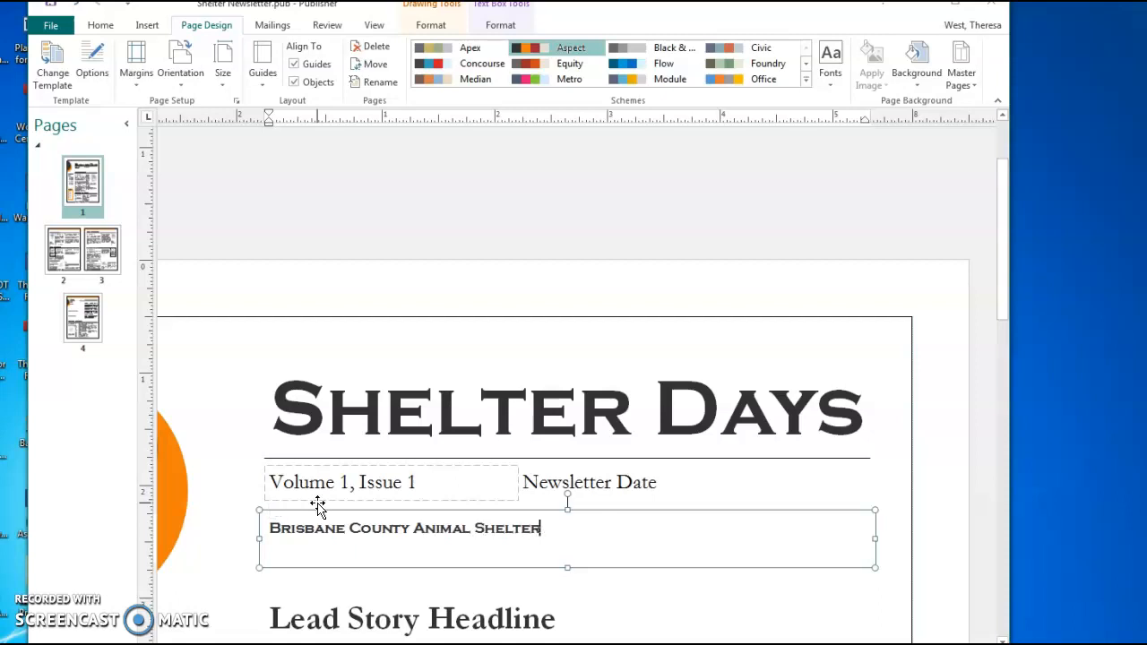
Enter 'May 1, 2017' in the newsletter date box
click(359, 525)
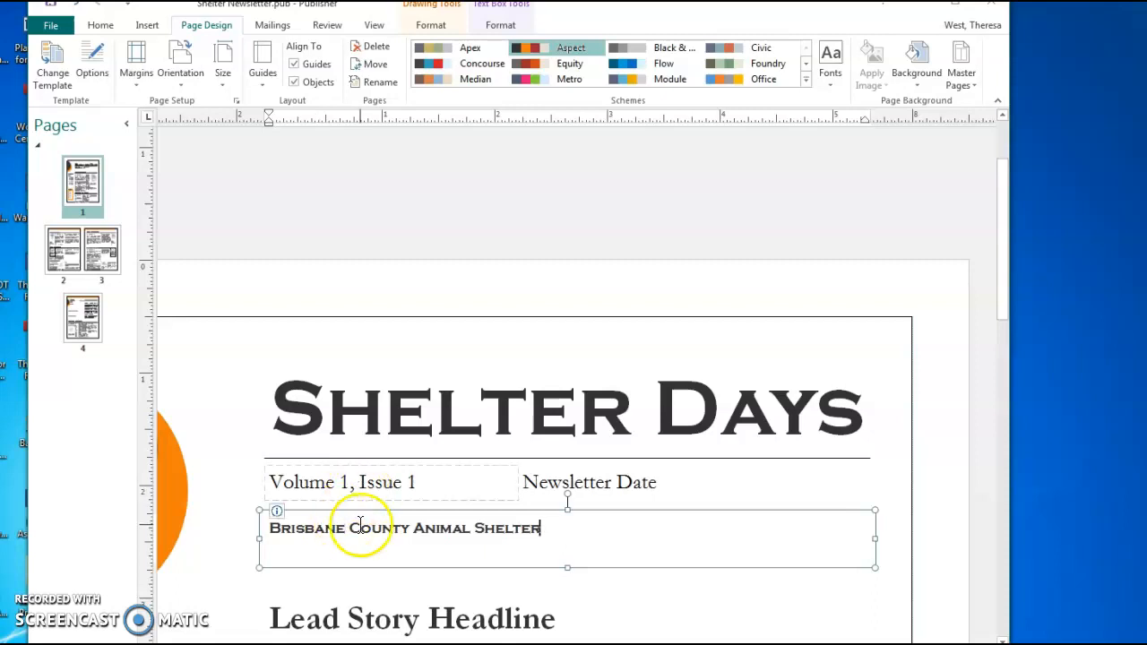
click(578, 491)
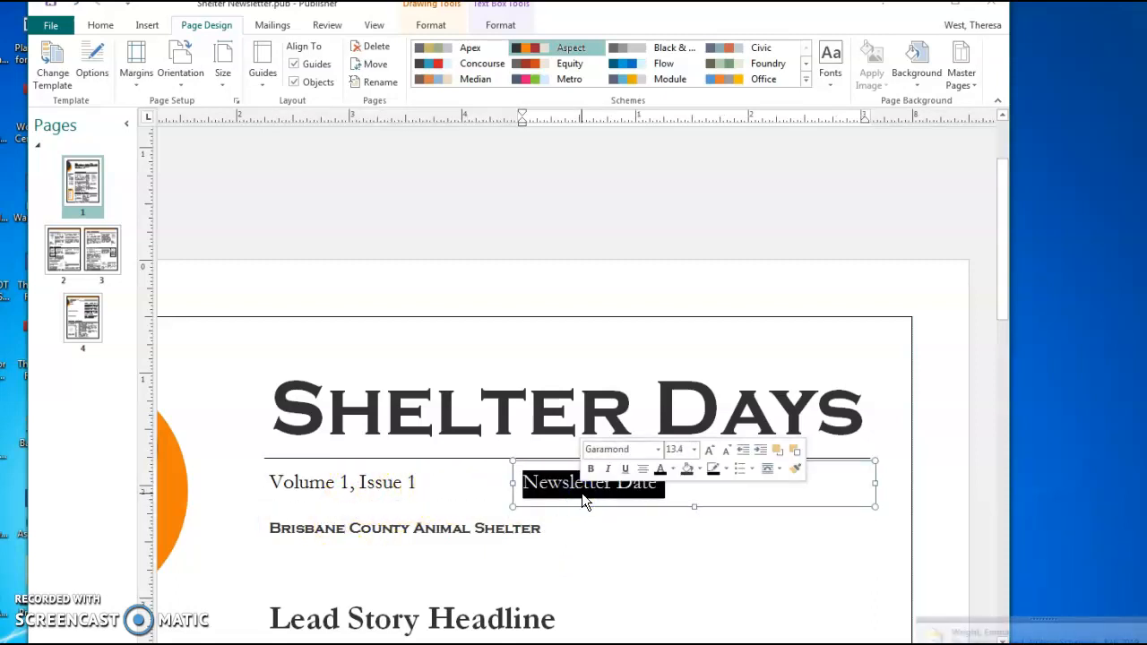
text(May 1)
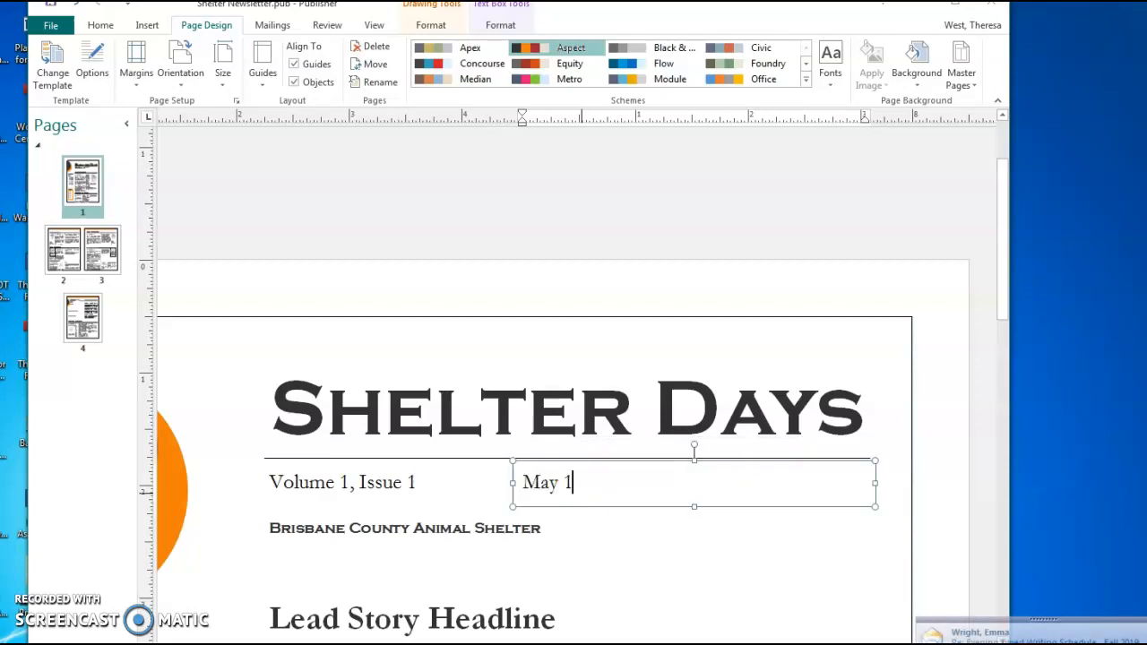
text(, 2017)
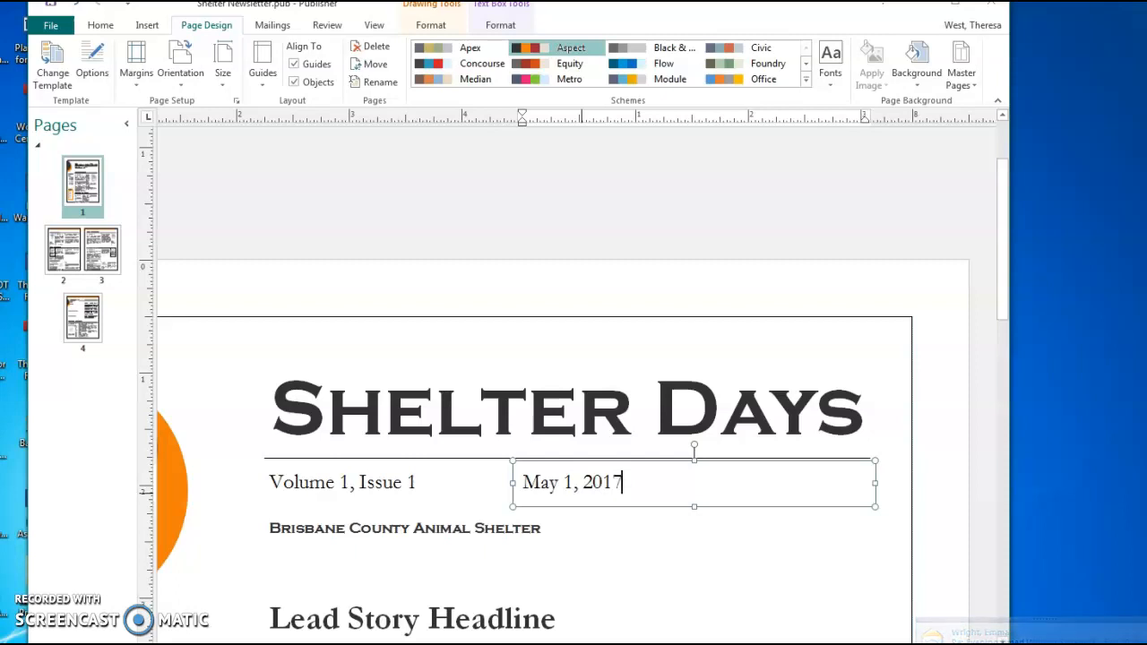
Replace 'Volume 1, Issue 1' with 'Volume 7, Issue 2' and deselect the box
triple_click(351, 479)
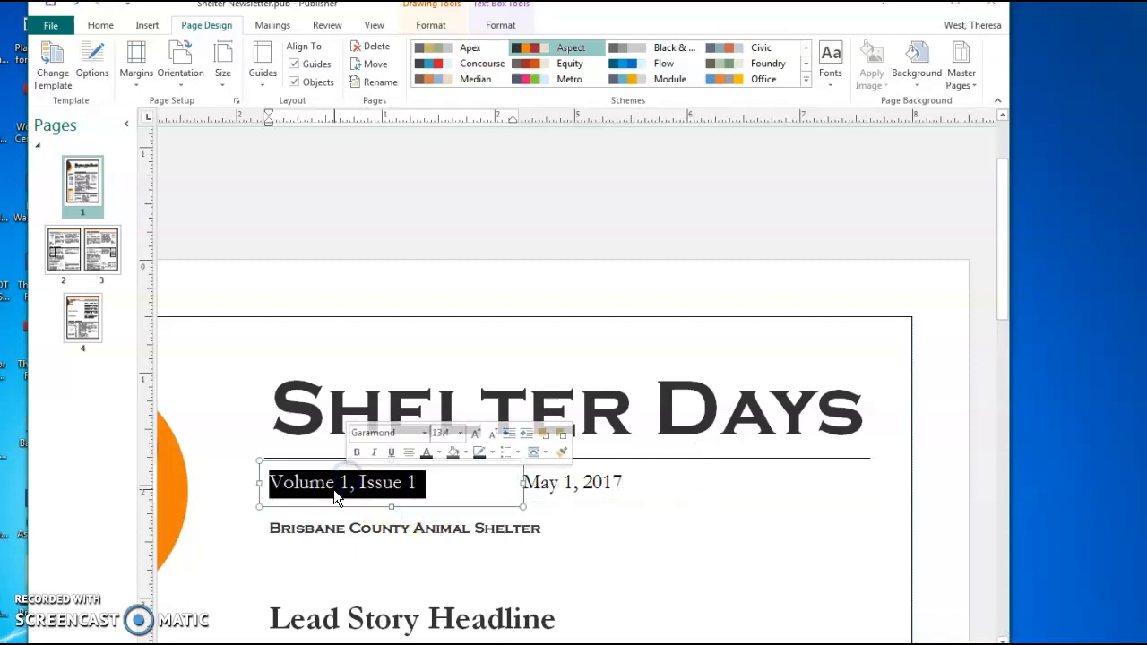
click(344, 485)
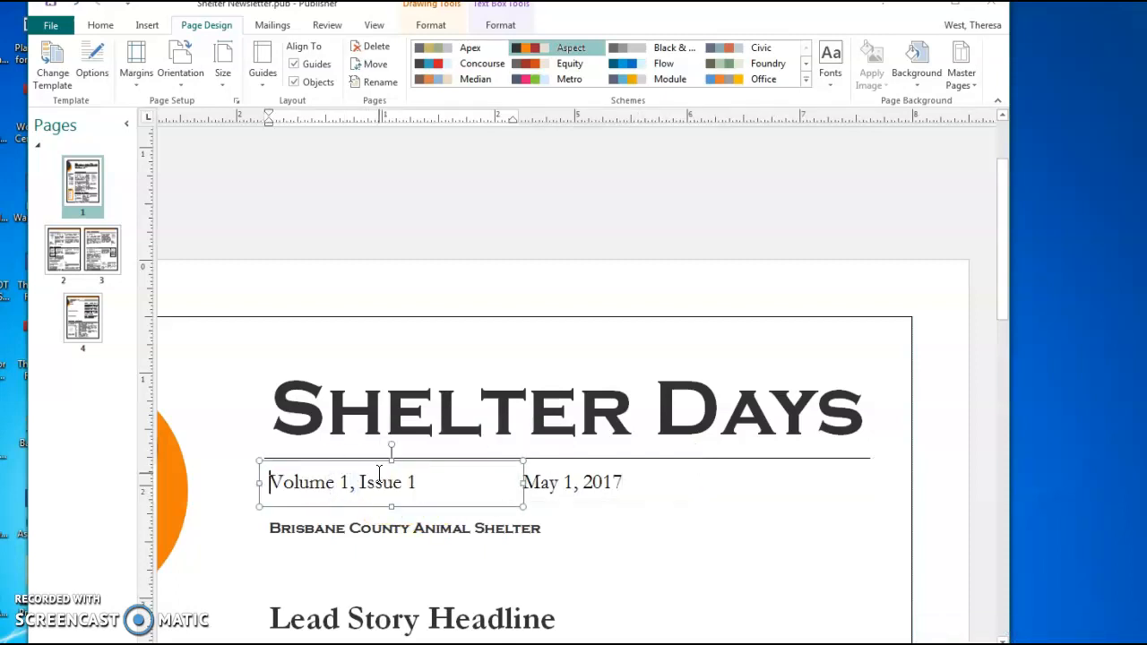
triple_click(380, 478)
key(BackSpace)
text(7)
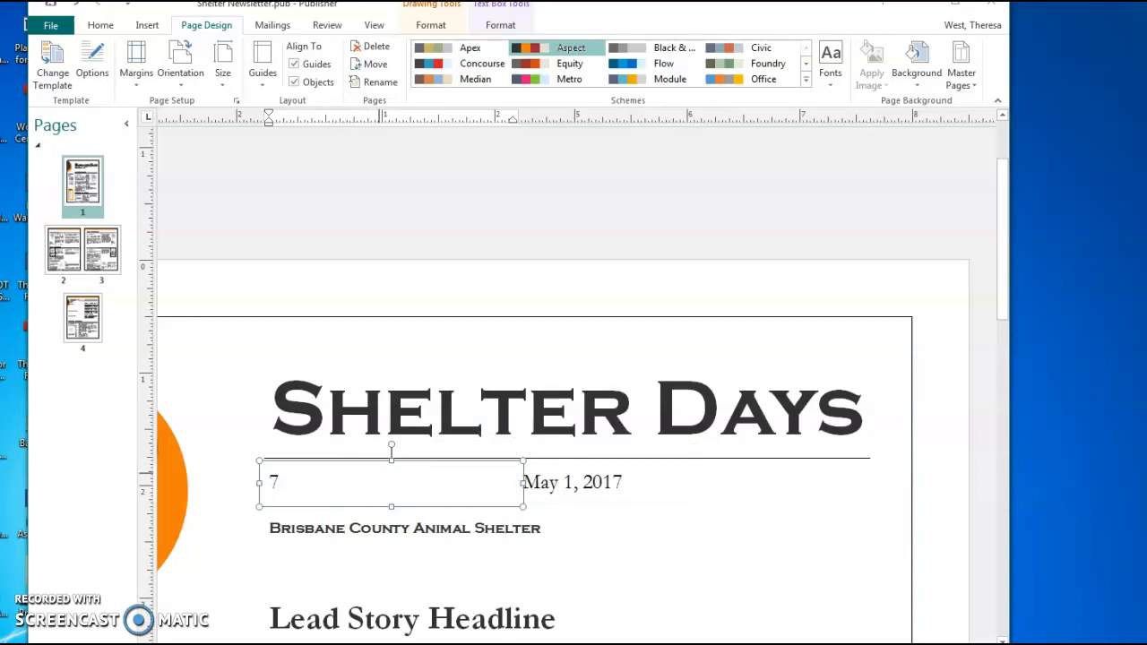
key(BackSpace)
text(Volume 7, Issue 2)
click(435, 505)
click(666, 582)
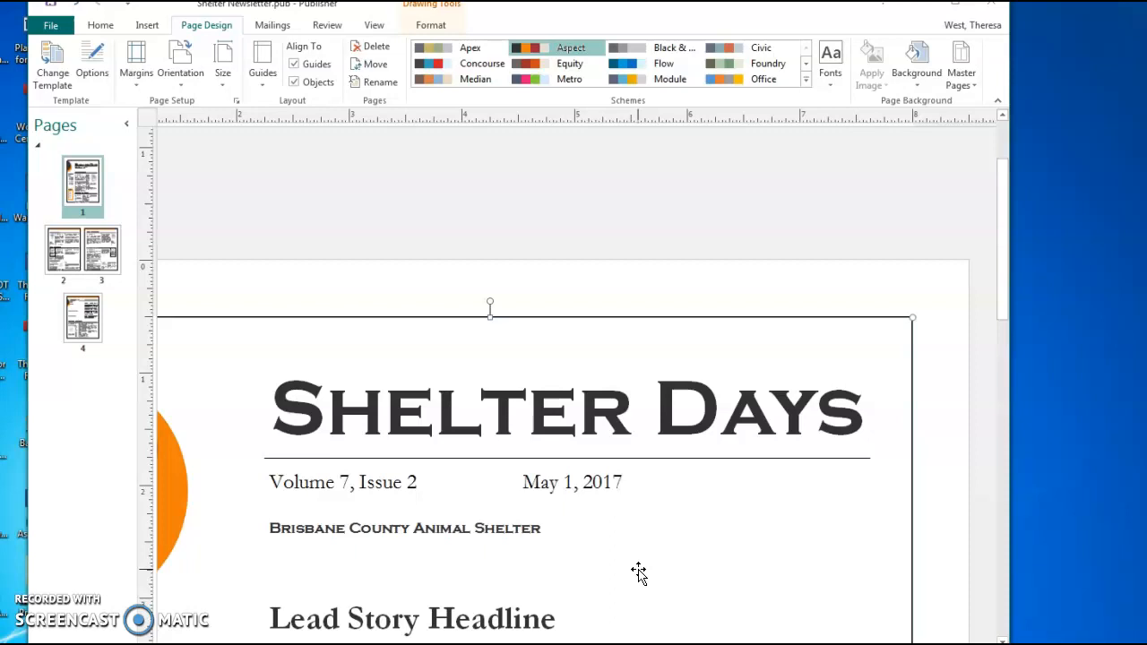
Replace the Lead Story Headline placeholder with 'Shelter Dog, Ricky, Wins State Agility Trials'
click(687, 569)
click(598, 574)
scroll(587, 572, down, 3)
click(357, 519)
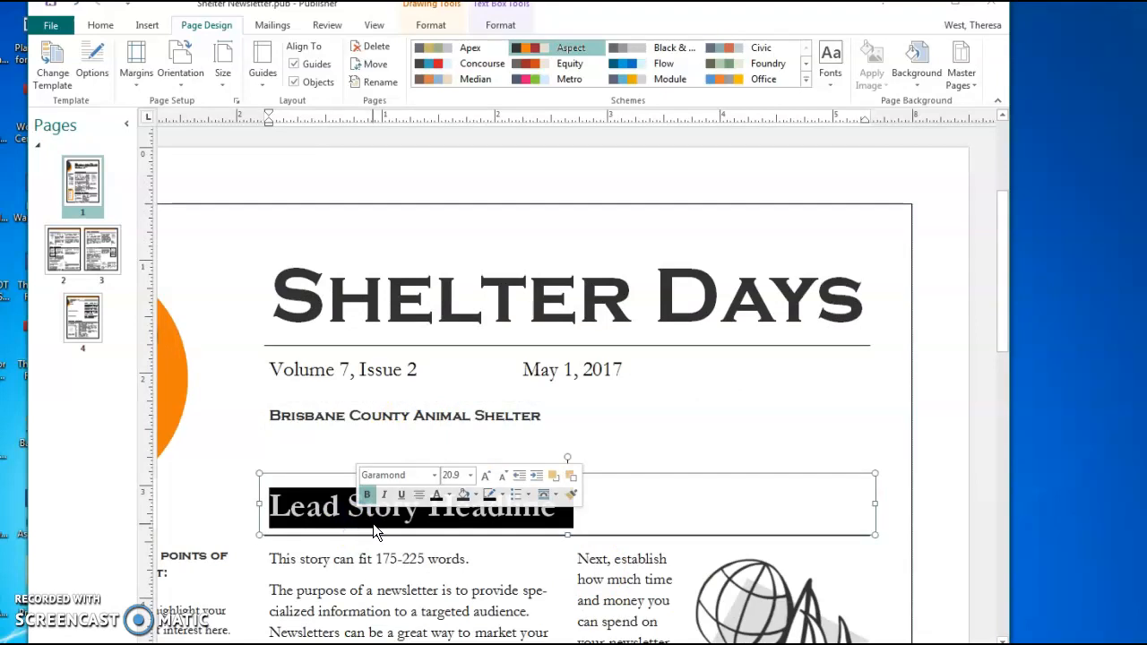
text(Shelter Dog, )
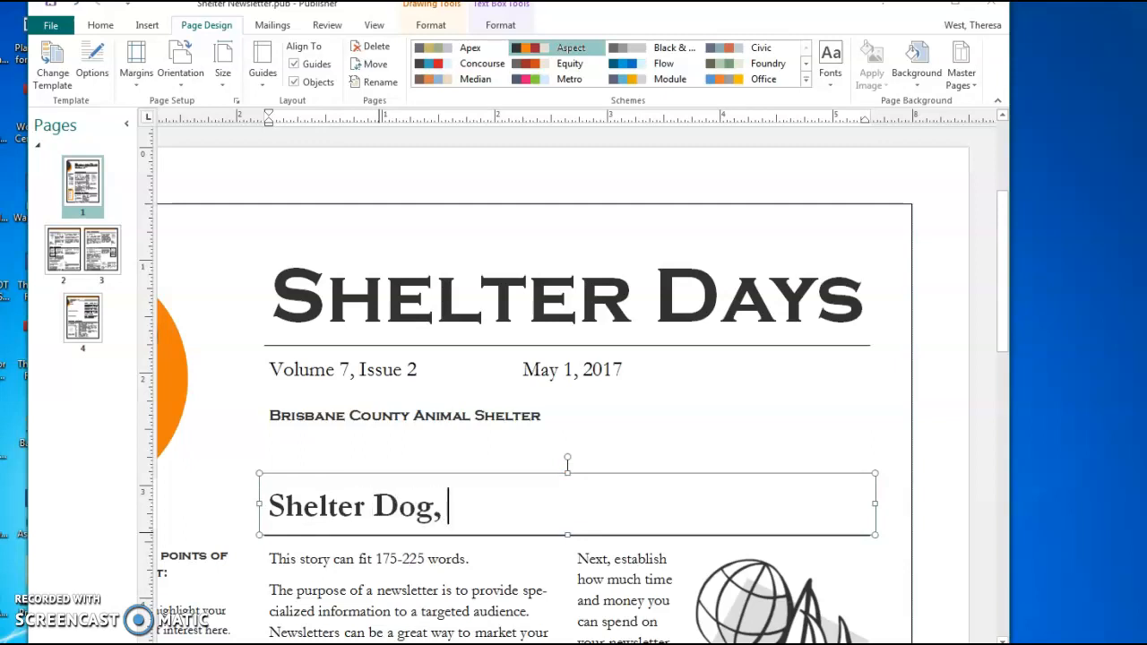
text(Ricky)
key(BackSpace)
text(, Wins )
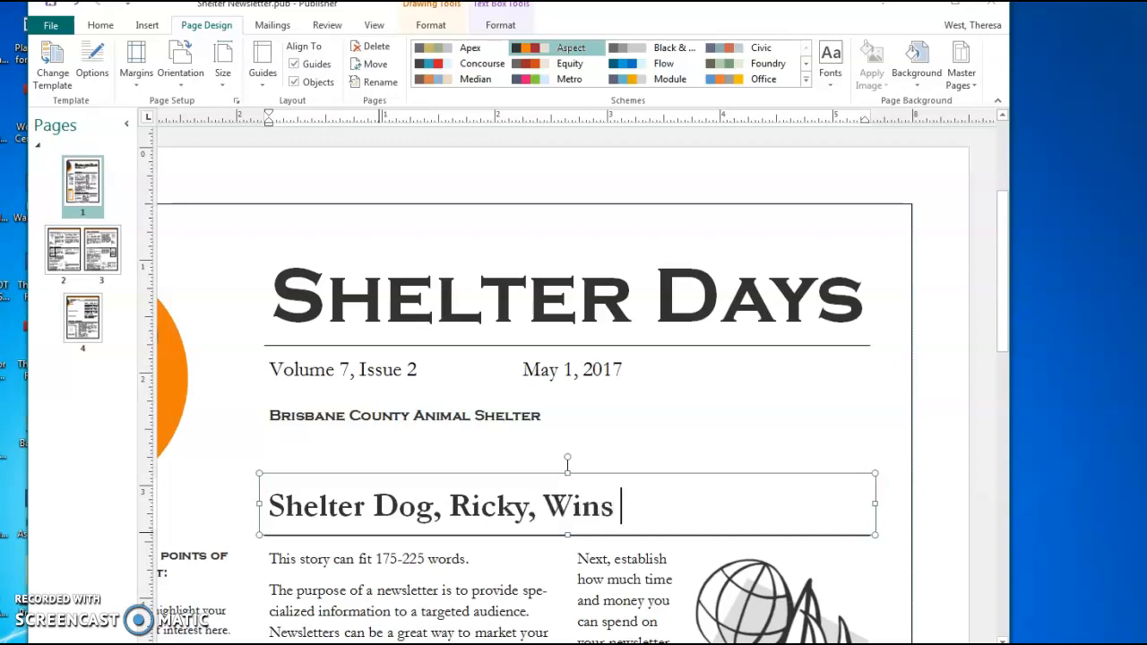
text(State )
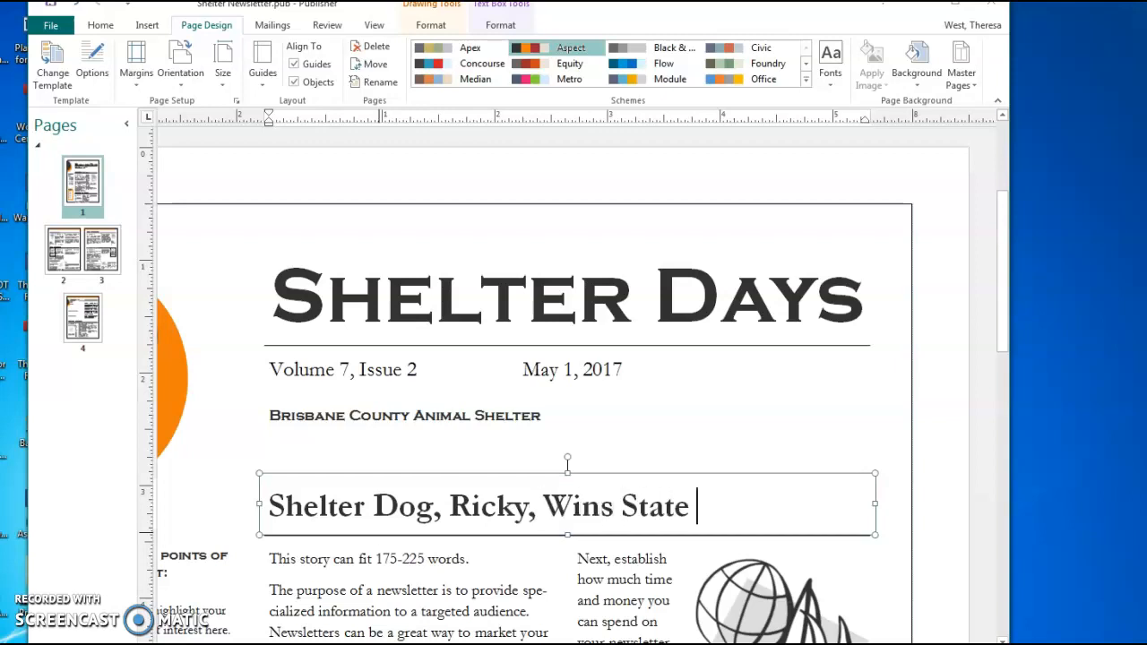
text(Agility Trials)
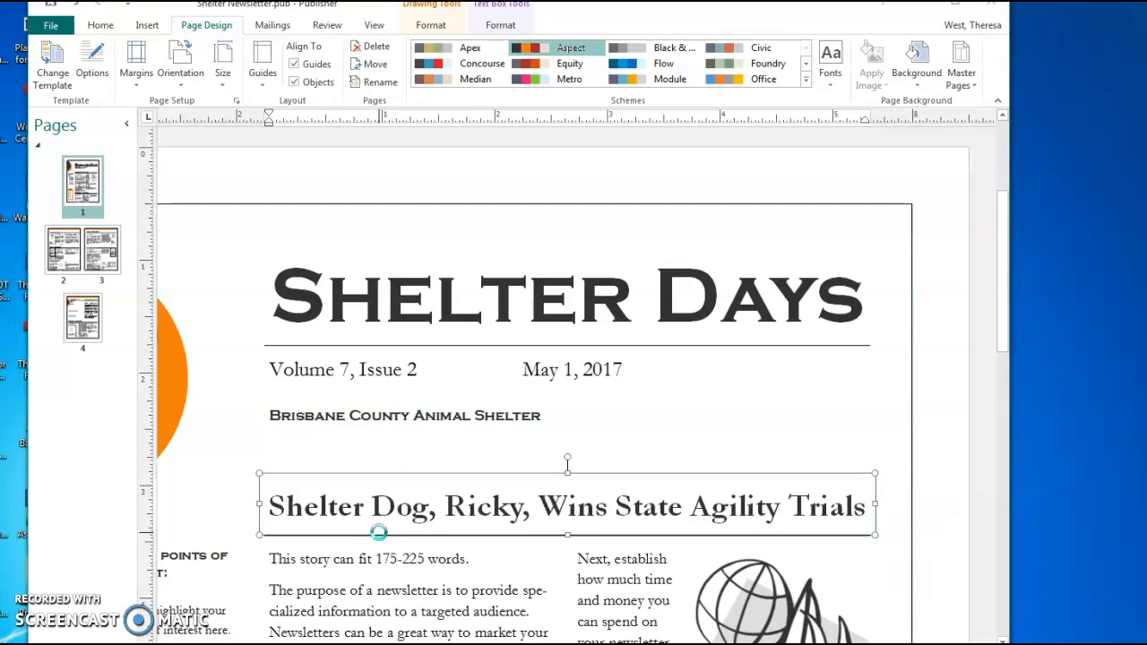
scroll(690, 556, down, 2)
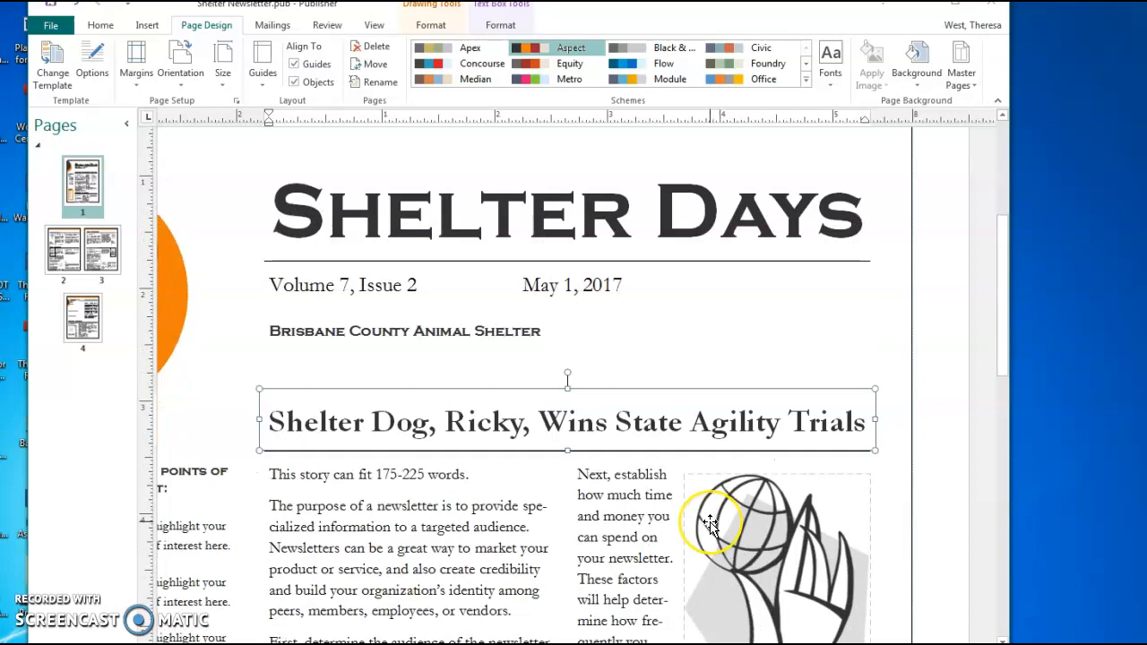
scroll(710, 524, down, 2)
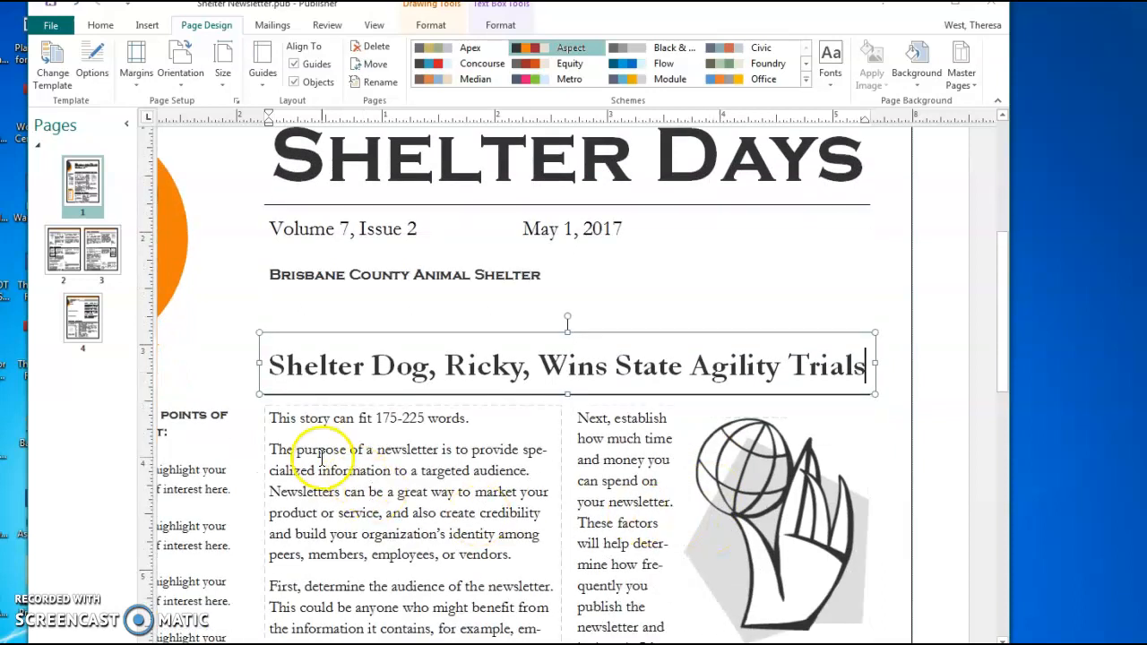
Select all the lead story's placeholder text and browse the Insert File dialog to the Desktop
click(321, 457)
key(ctrl+a)
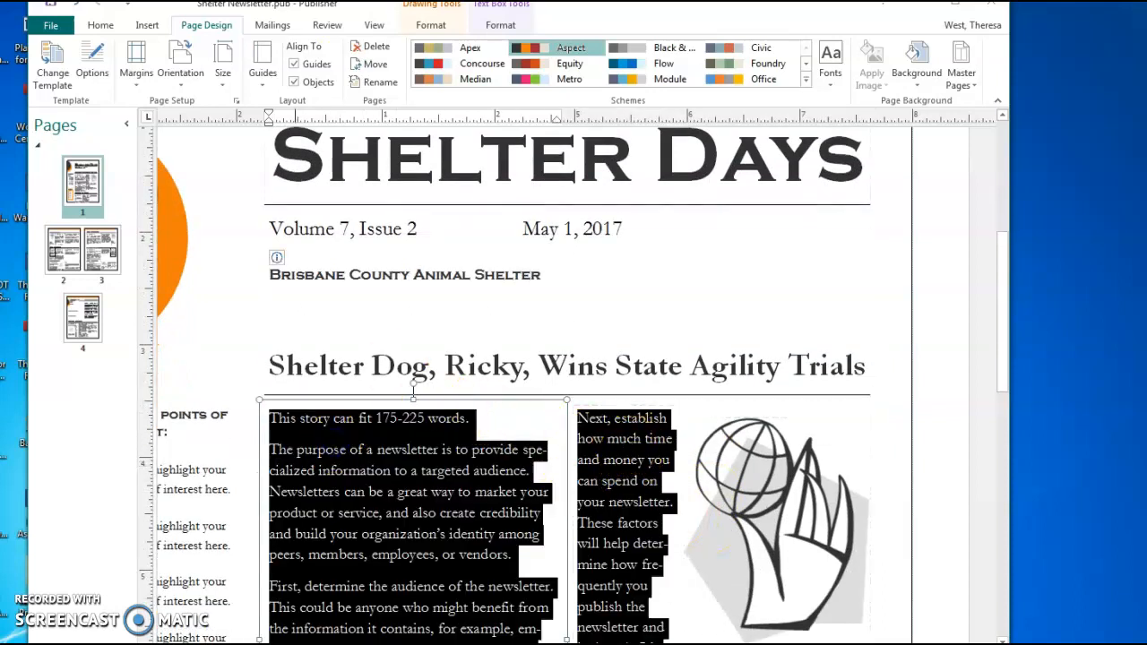
click(148, 24)
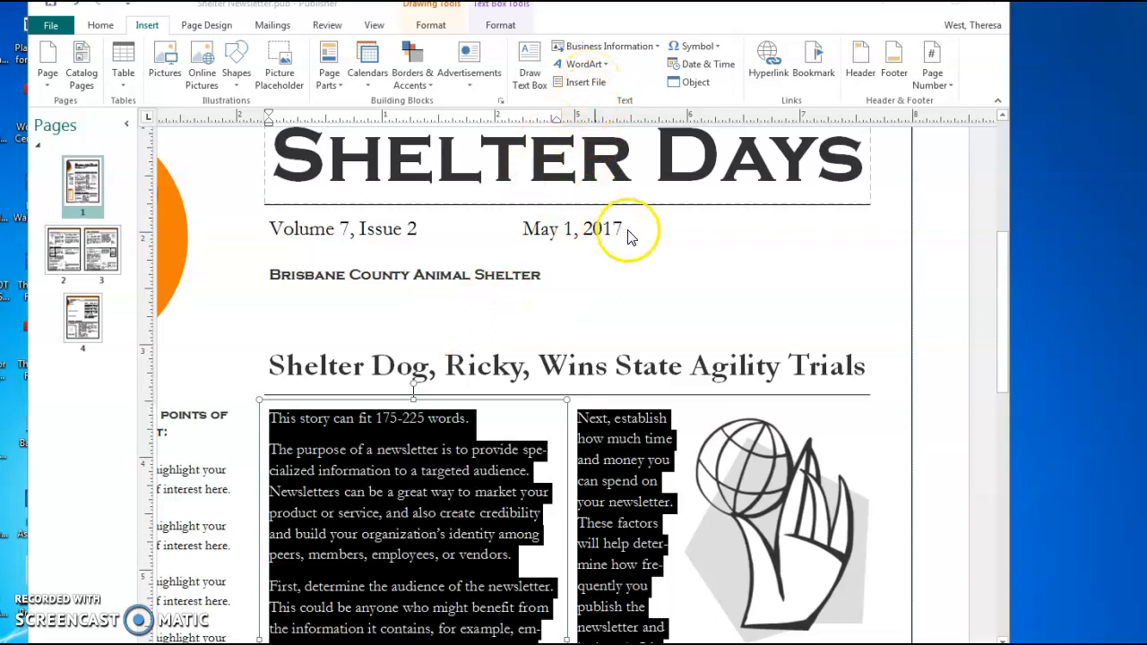
click(581, 82)
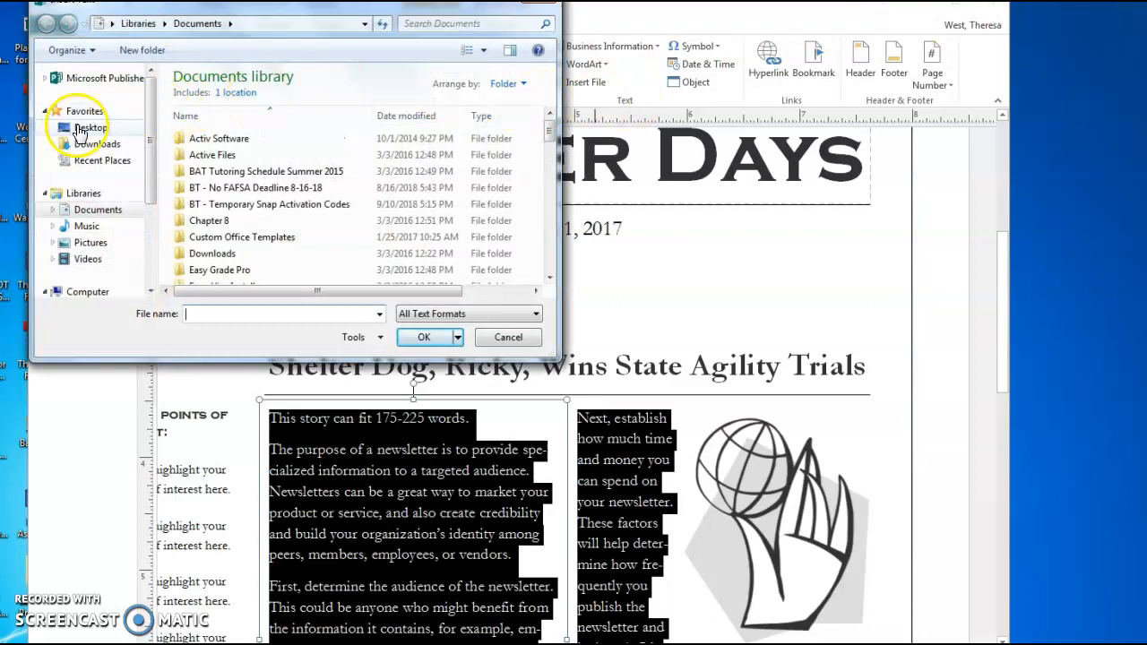
click(85, 129)
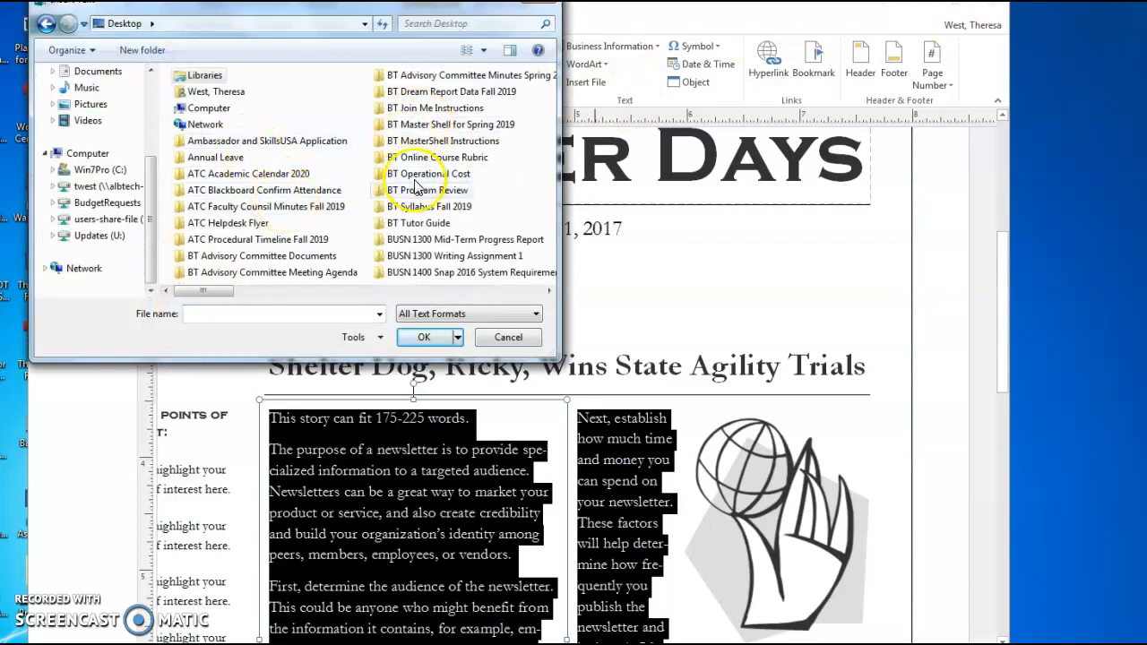
click(529, 291)
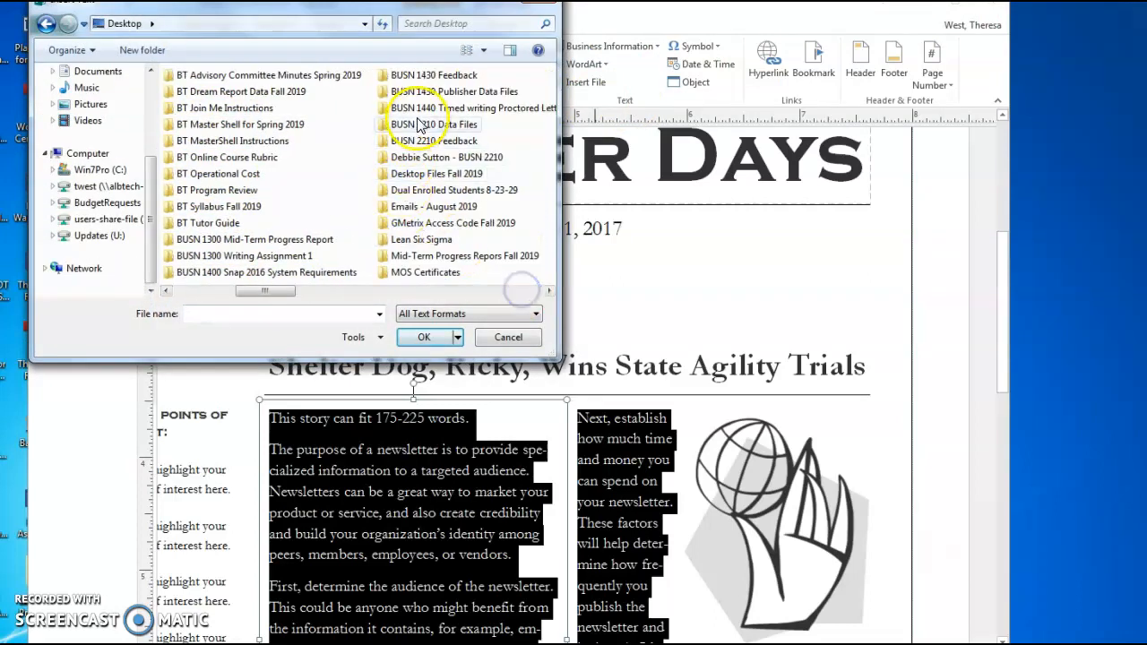
scroll(421, 89, down, 2)
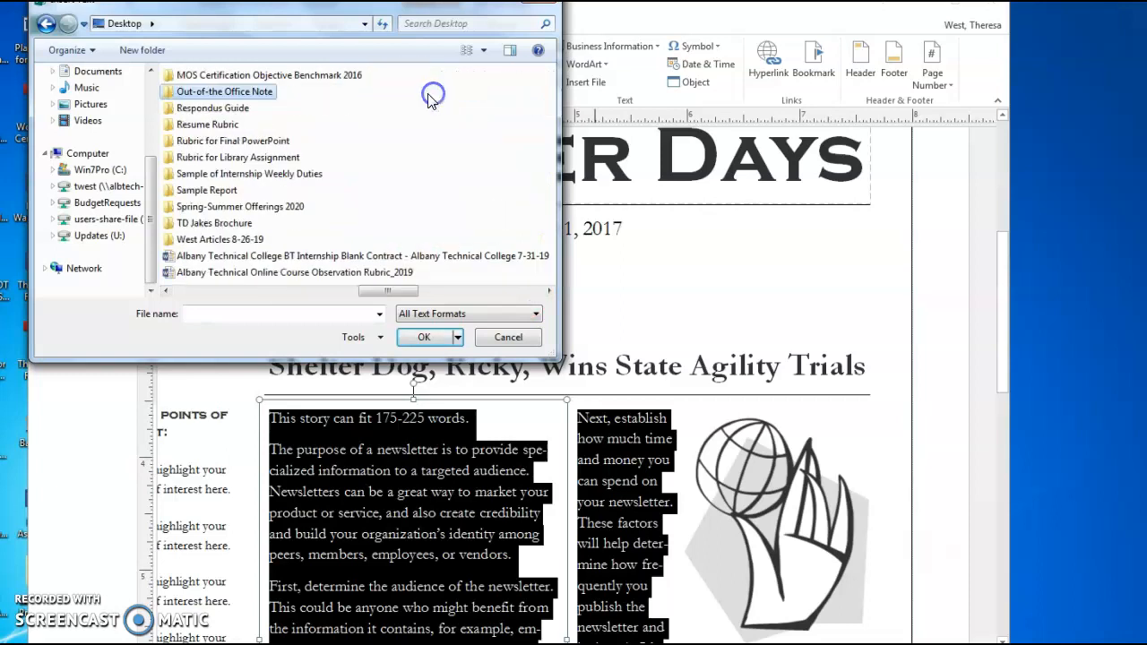
click(203, 290)
Import the Ricky Wins State file from BUSN 1430 Publisher Data Files > Module 03
double_click(268, 88)
double_click(215, 128)
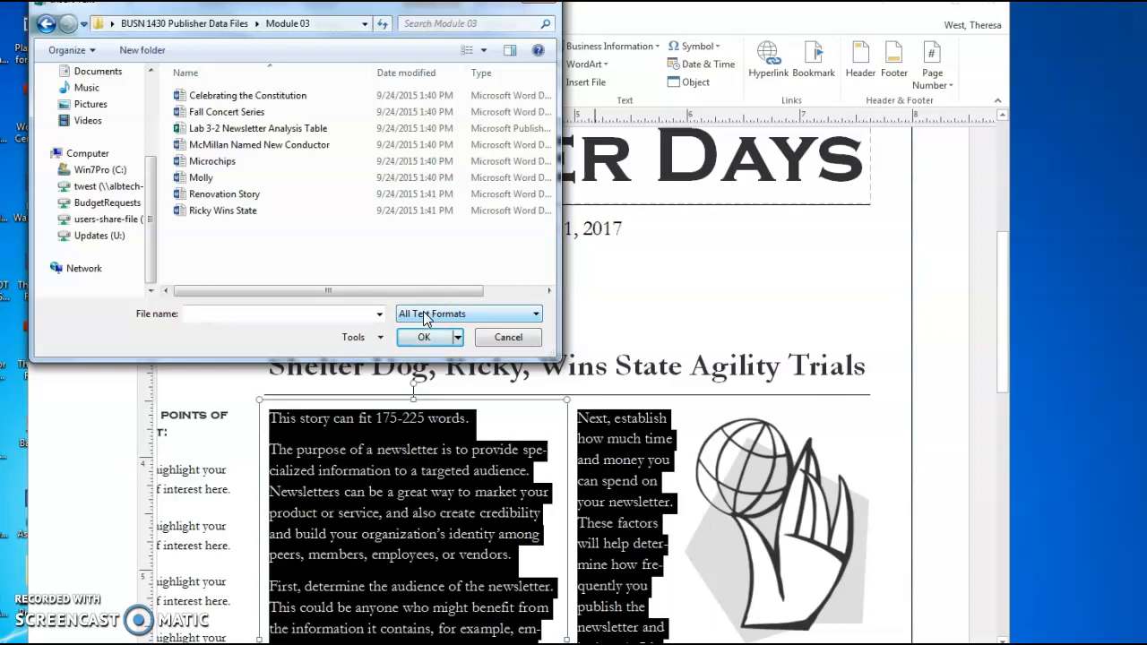
click(211, 211)
click(426, 337)
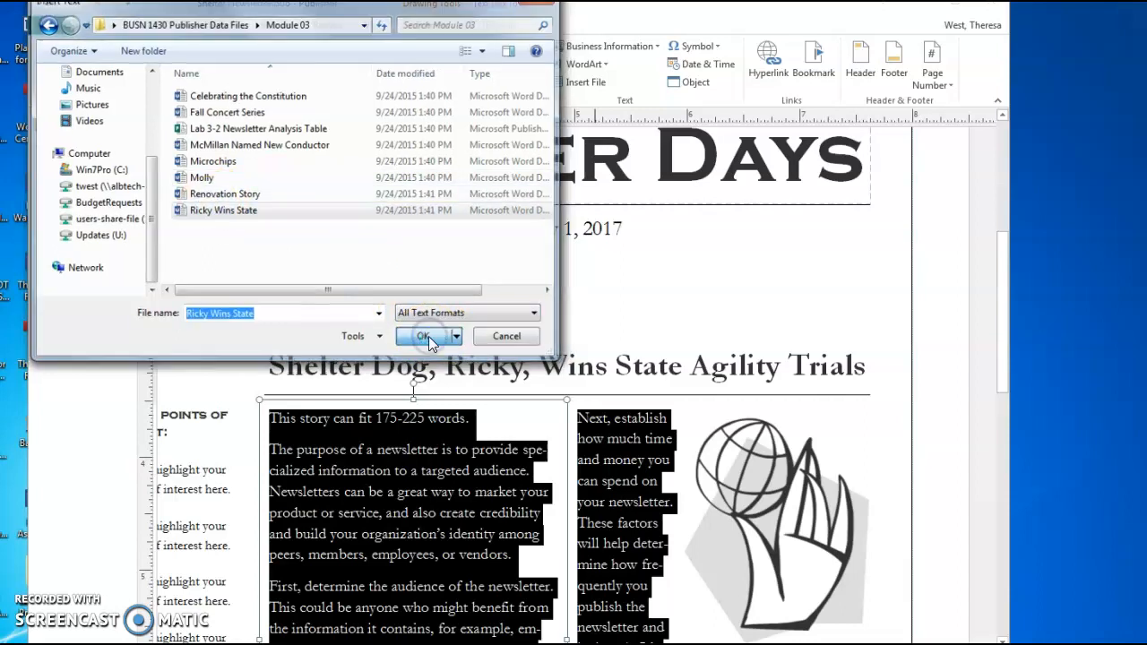
click(451, 337)
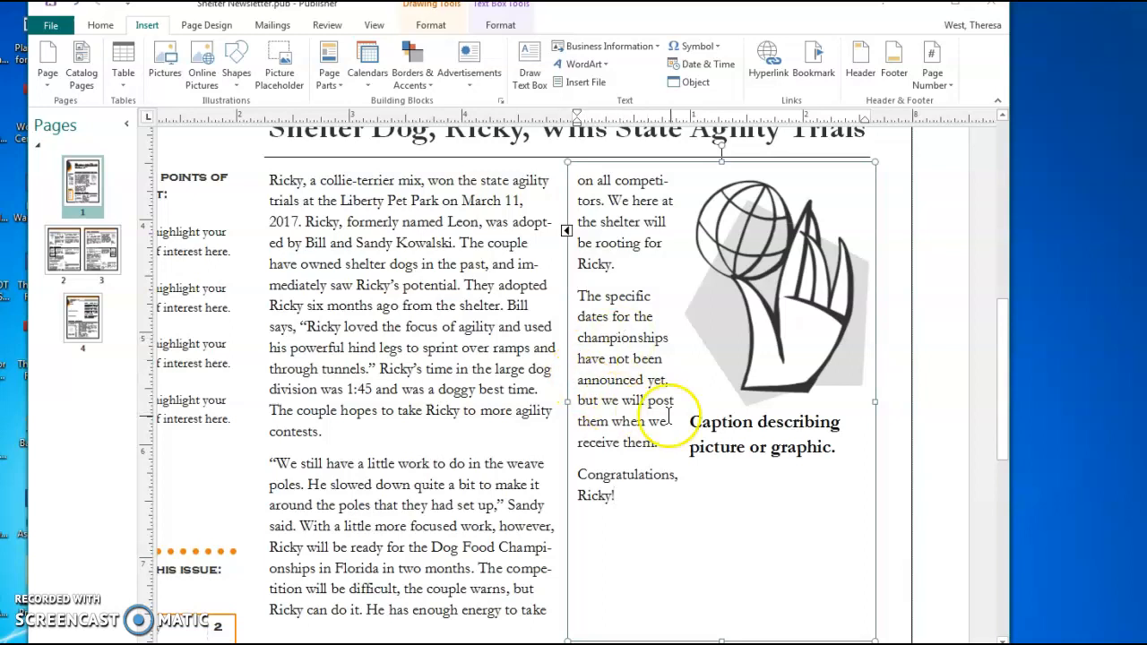
Type 'Our Grand Reopening Is May 20!' as the secondary story headline
scroll(649, 418, down, 2)
scroll(430, 461, down, 2)
click(366, 469)
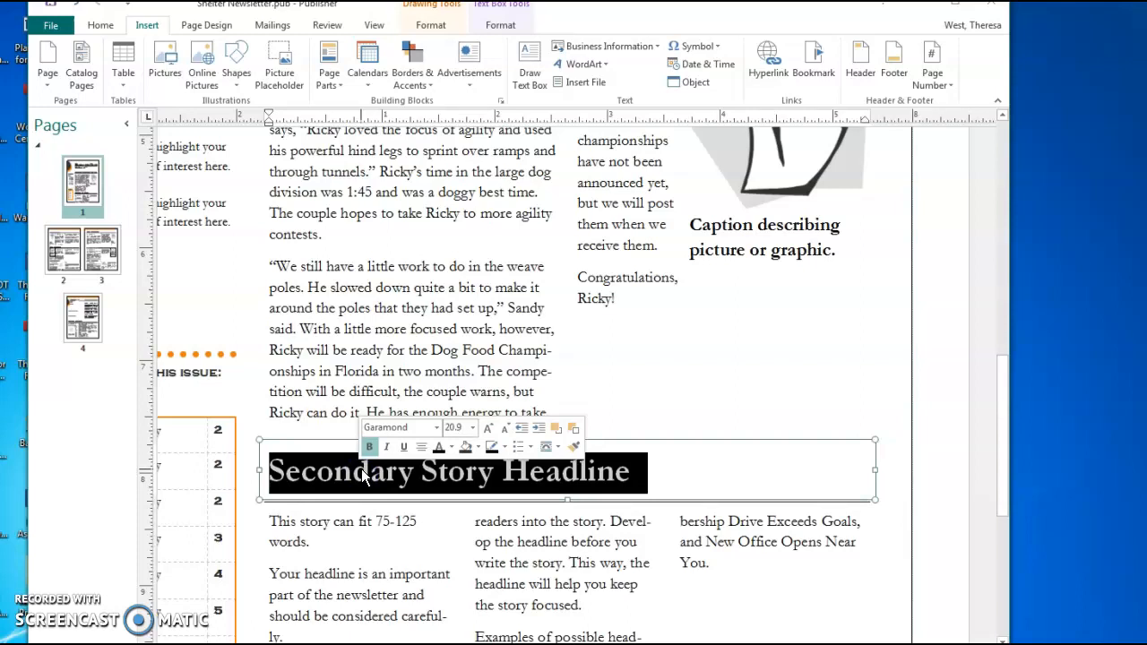
text(Our Gra)
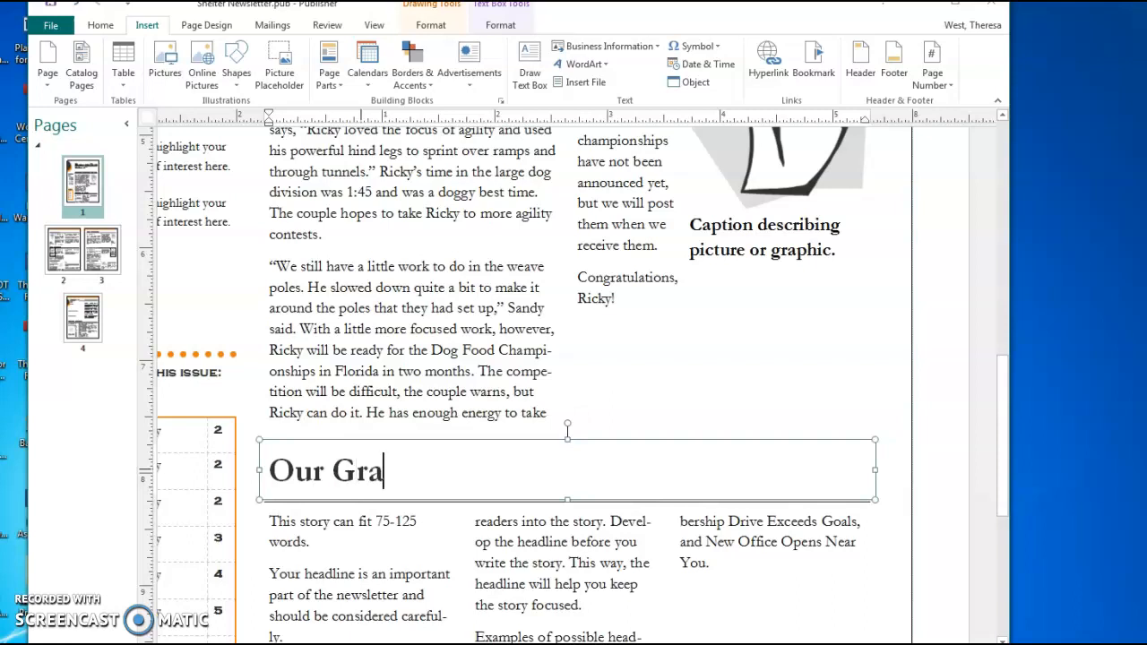
text(nd Re)
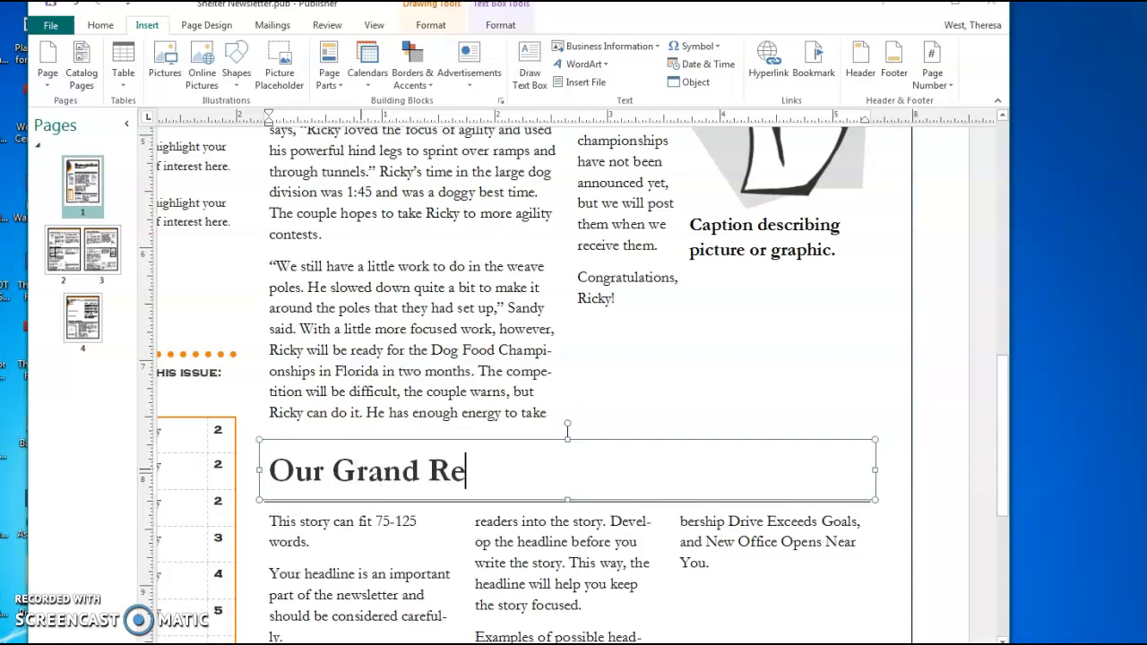
text(opening )
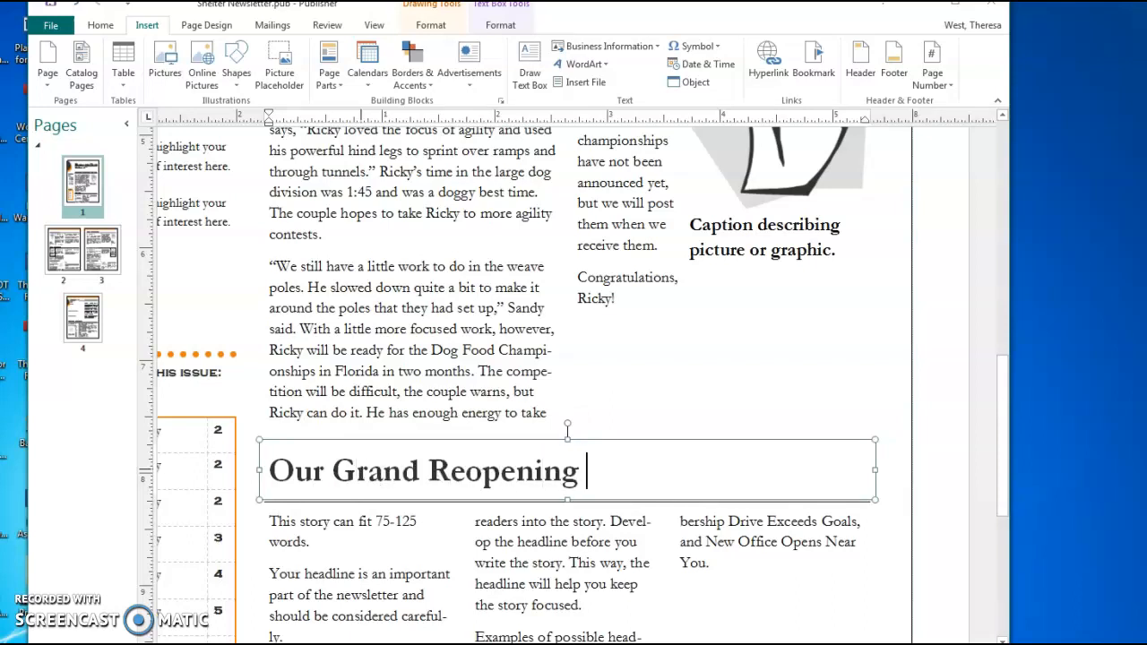
text(Is May)
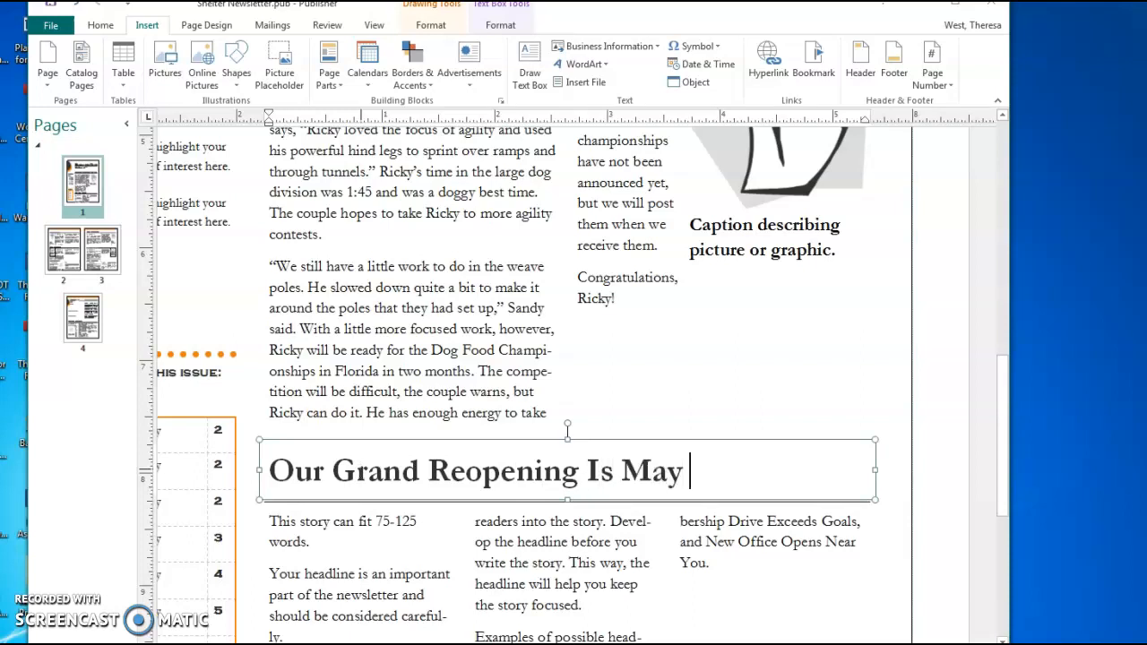
text( 20!)
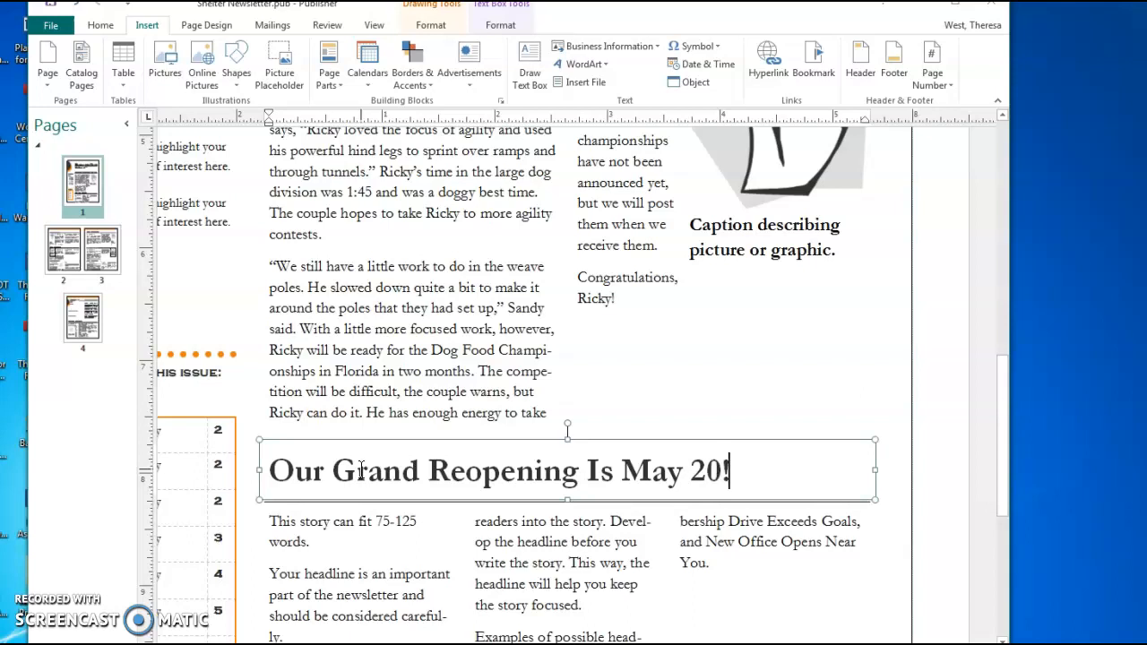
Select all the placeholder text in the secondary story's body with Ctrl+A
scroll(362, 472, down, 3)
click(344, 437)
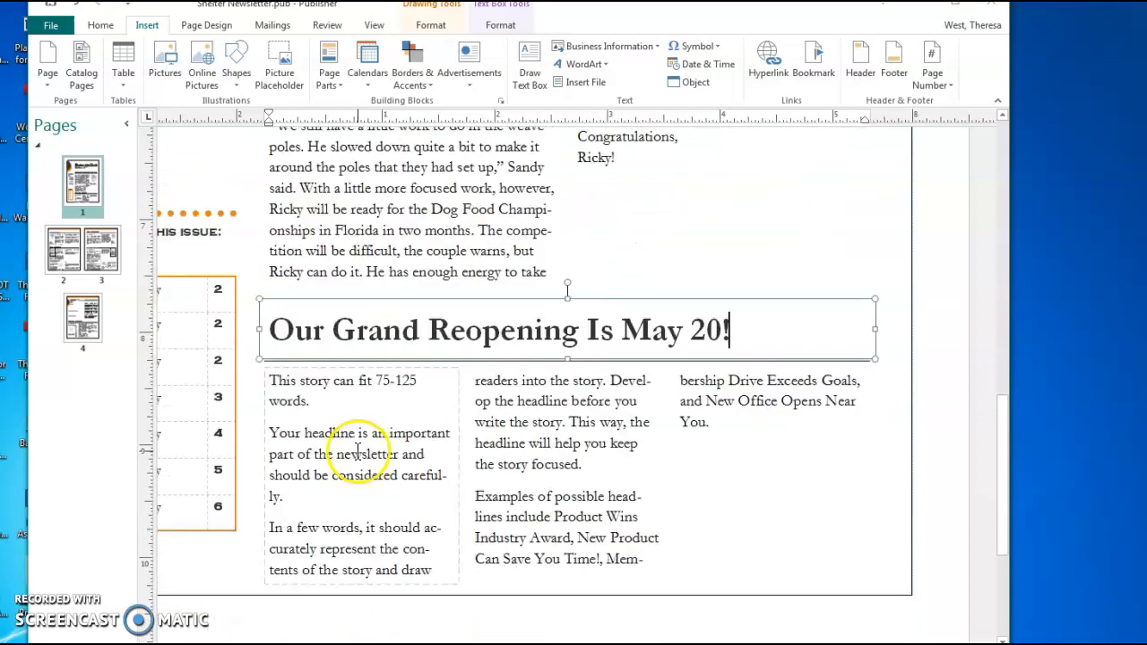
key(ctrl+a)
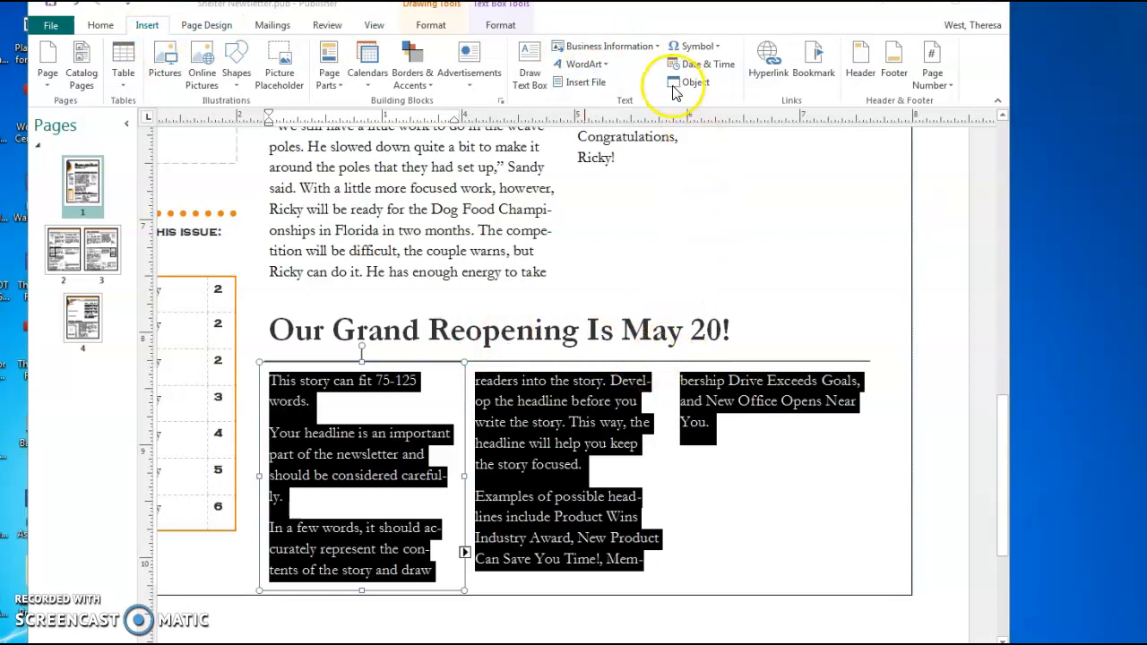
Insert the Renovation Story file and let the overflow autoflow into the suggested box
click(580, 85)
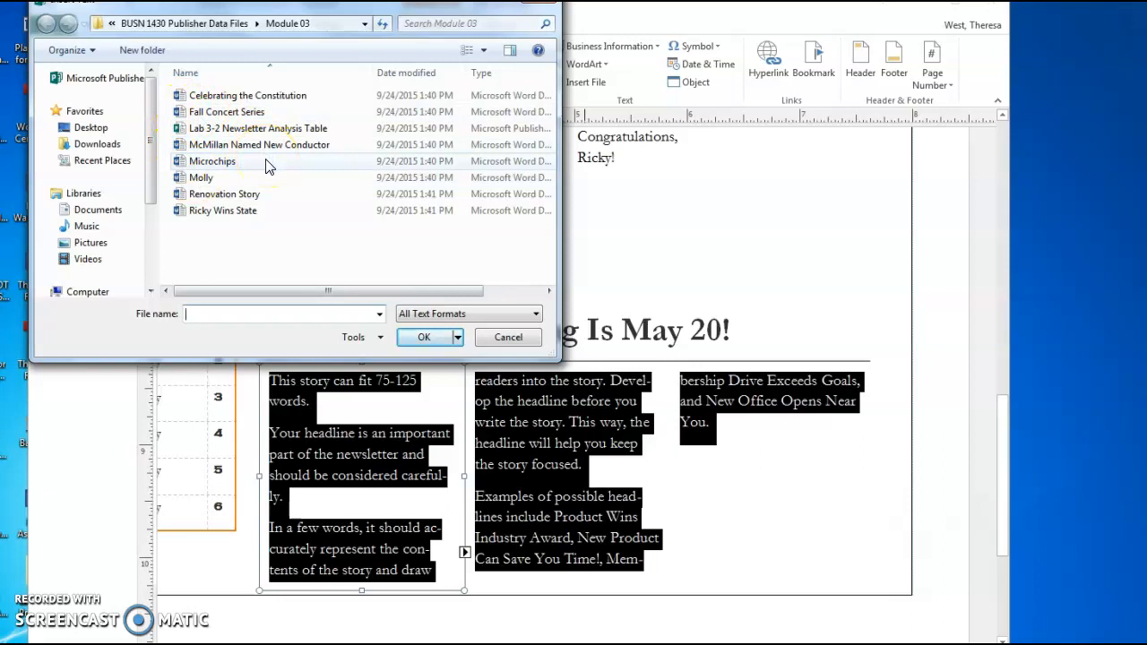
click(226, 193)
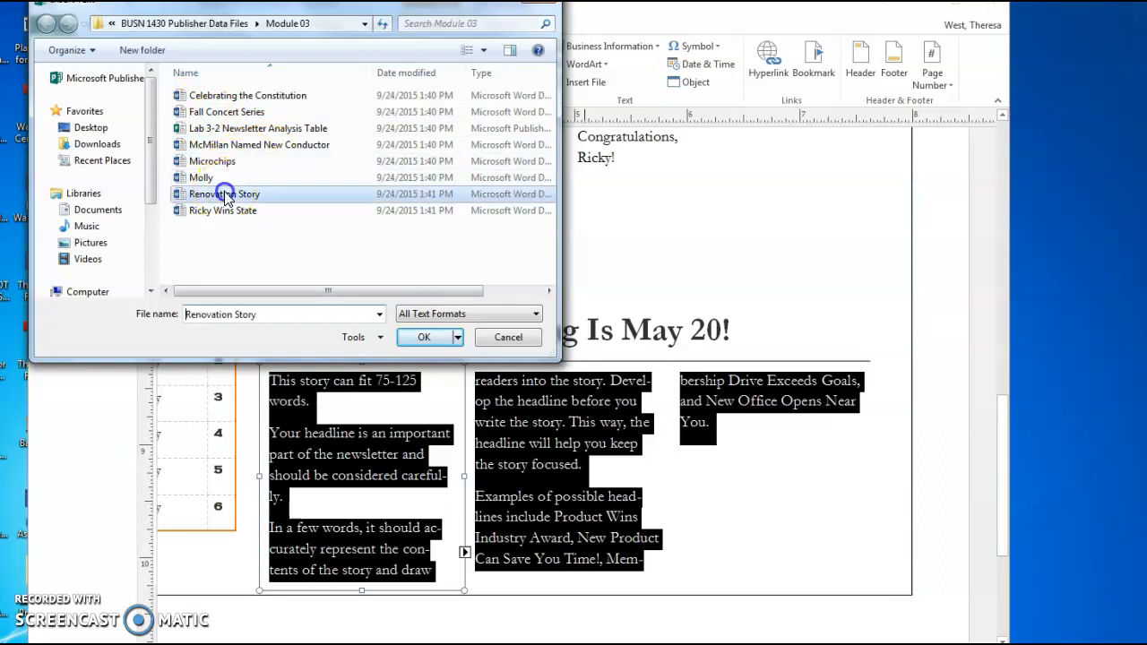
click(423, 338)
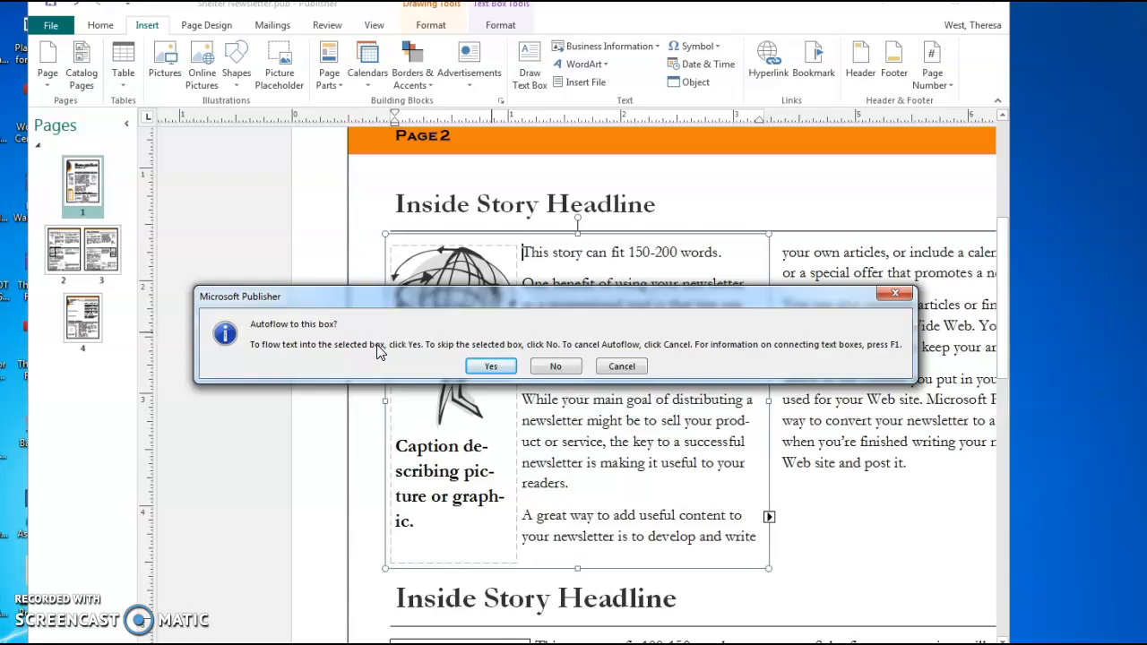
click(492, 367)
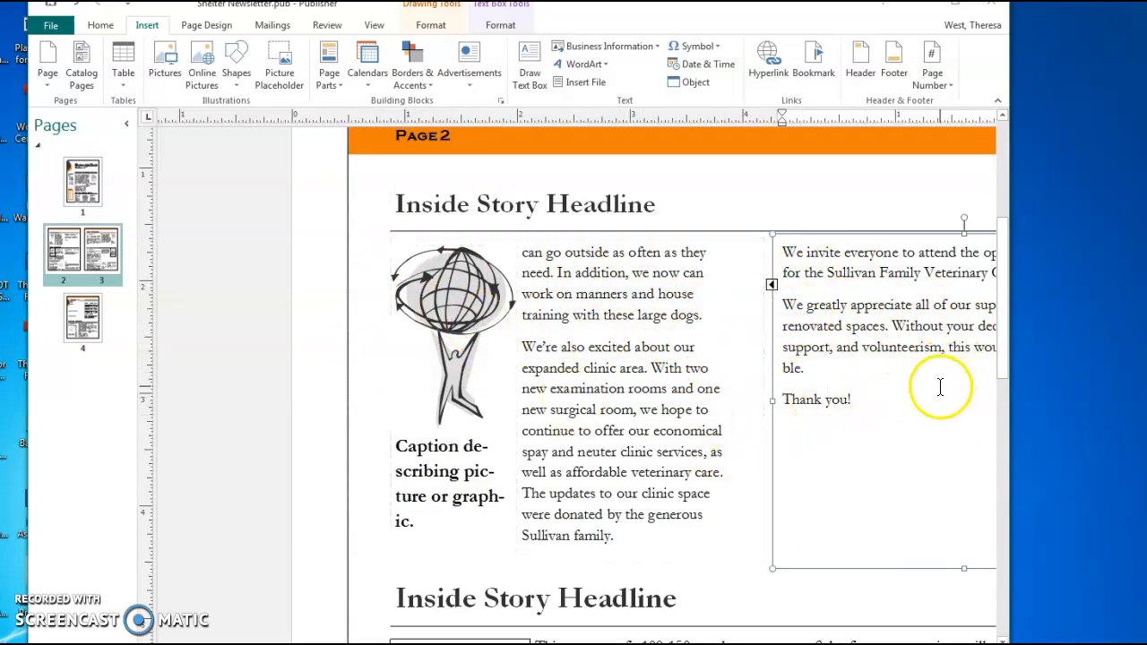
Return to page 1 and select the story's right-column text box
click(87, 177)
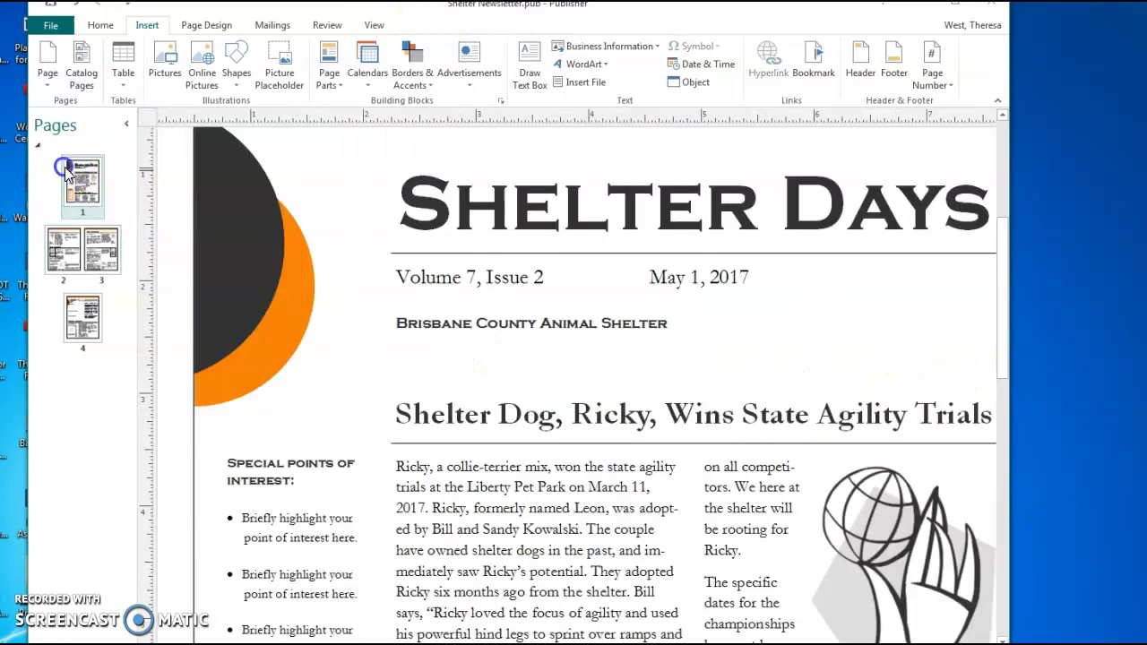
scroll(798, 359, down, 15)
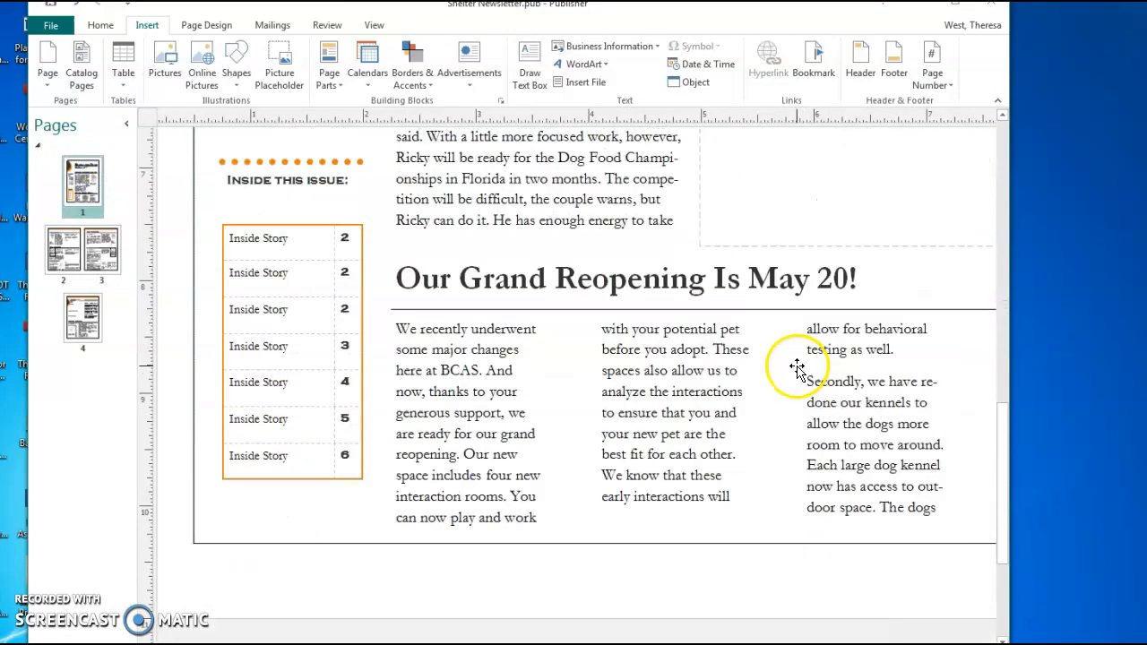
click(918, 365)
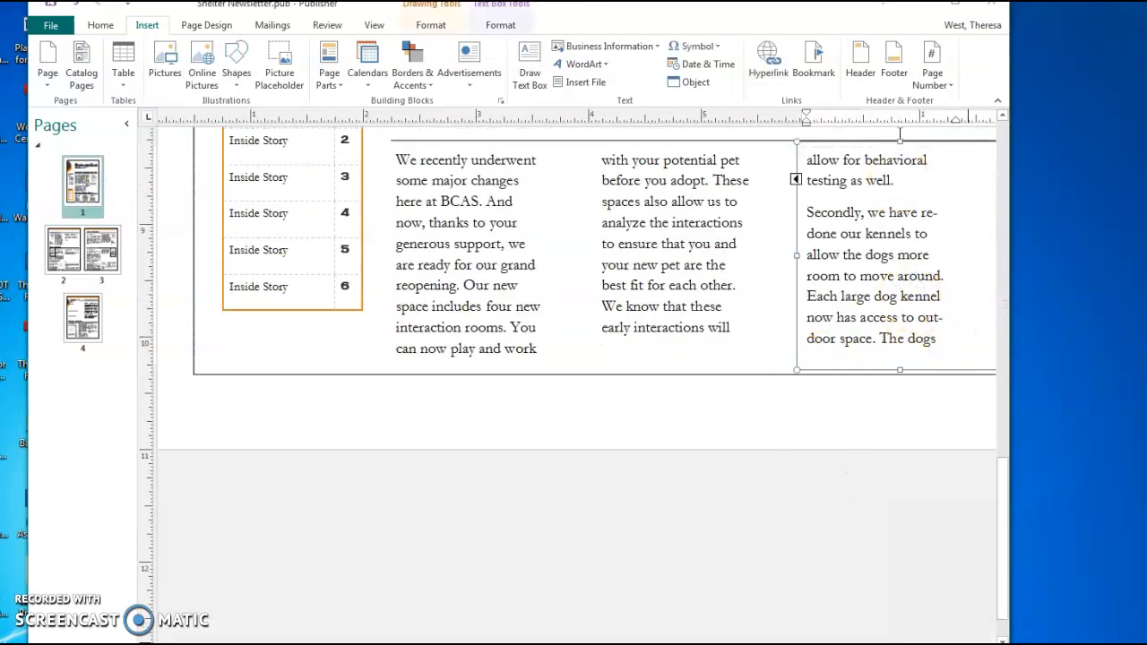
click(902, 297)
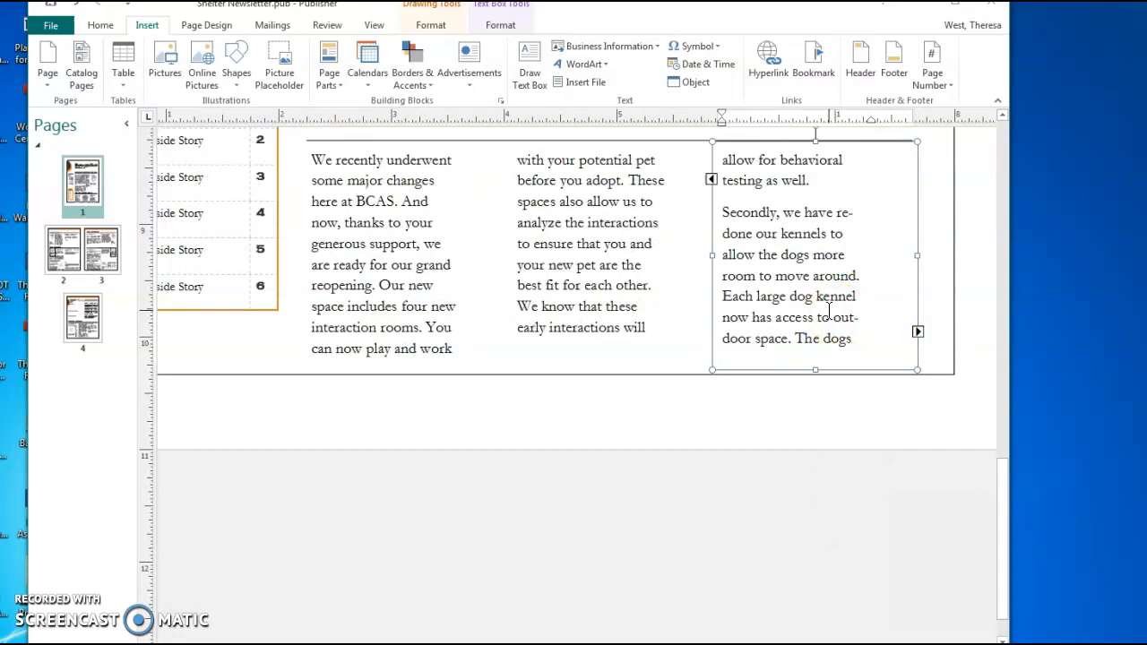
click(607, 264)
click(381, 264)
click(758, 254)
click(629, 254)
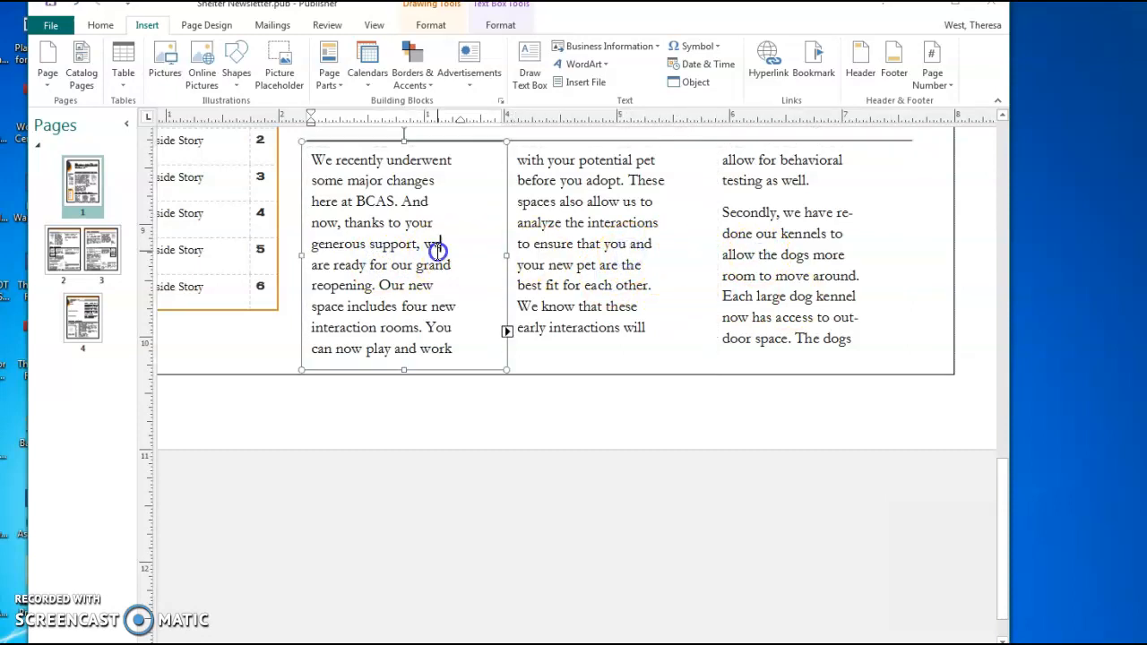
click(645, 253)
click(772, 256)
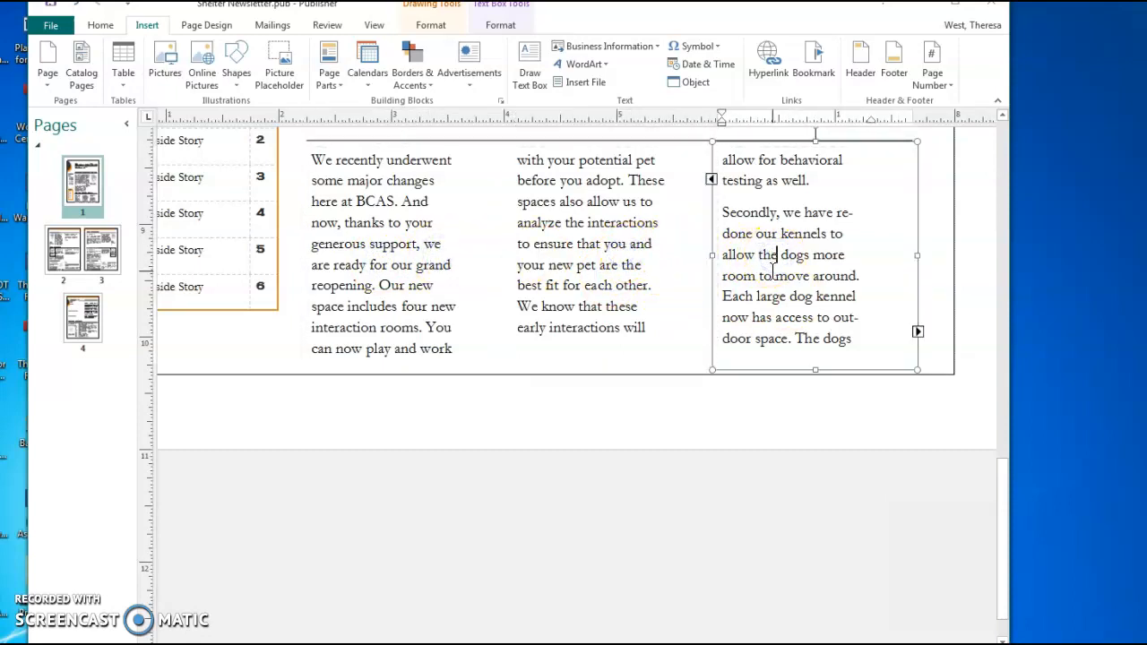
click(651, 237)
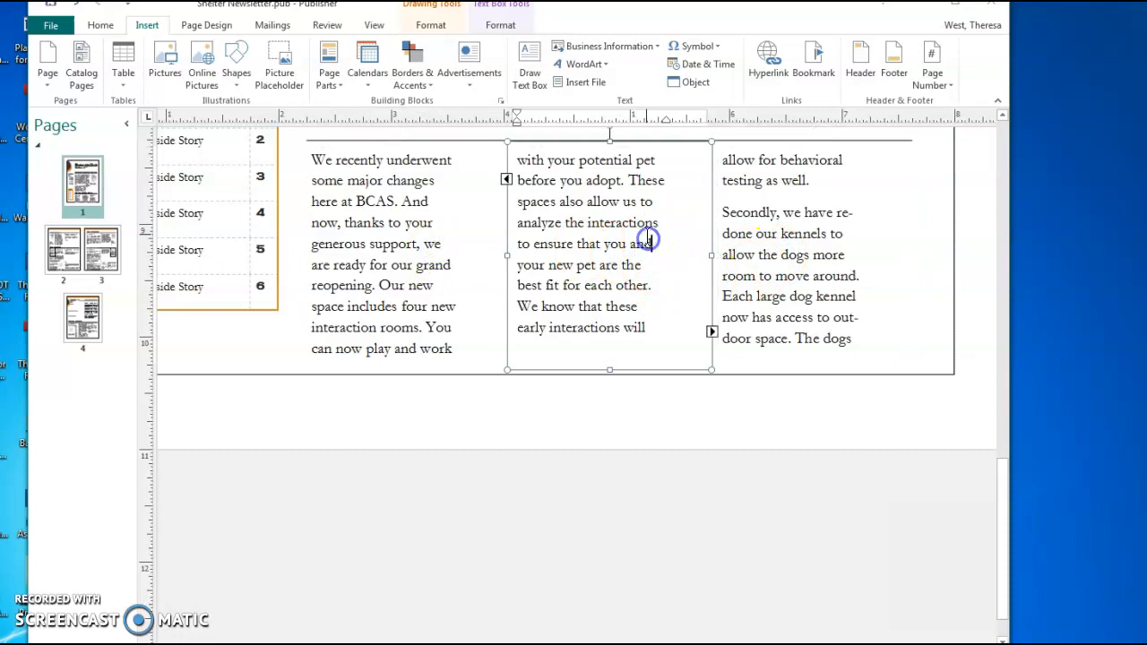
click(647, 241)
click(507, 179)
click(507, 182)
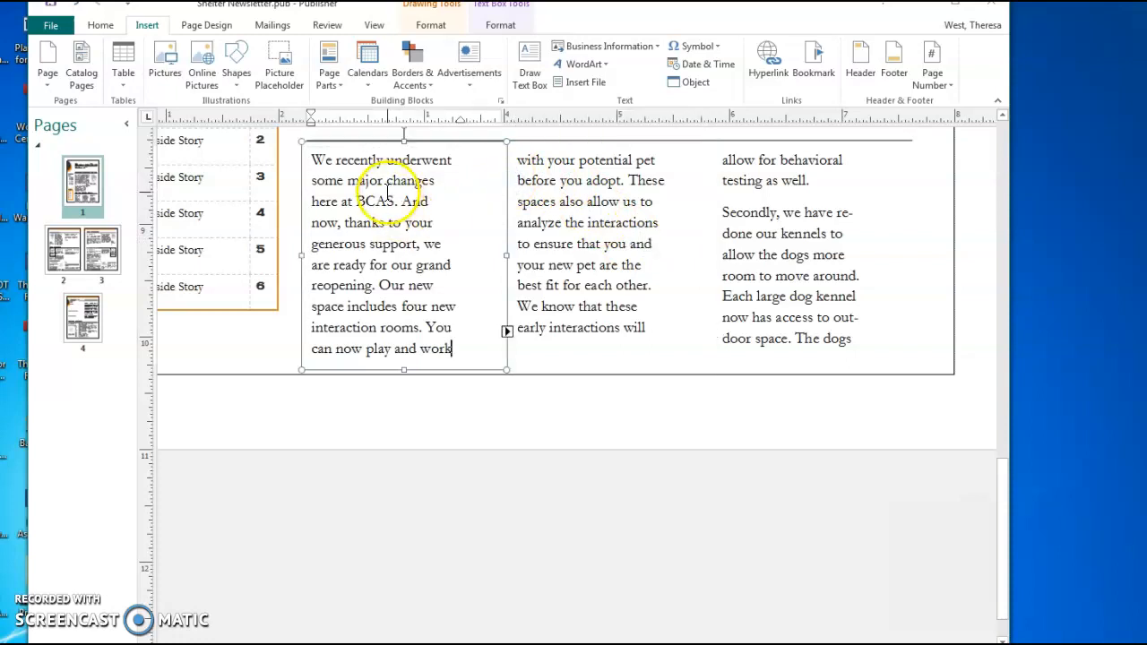
click(508, 333)
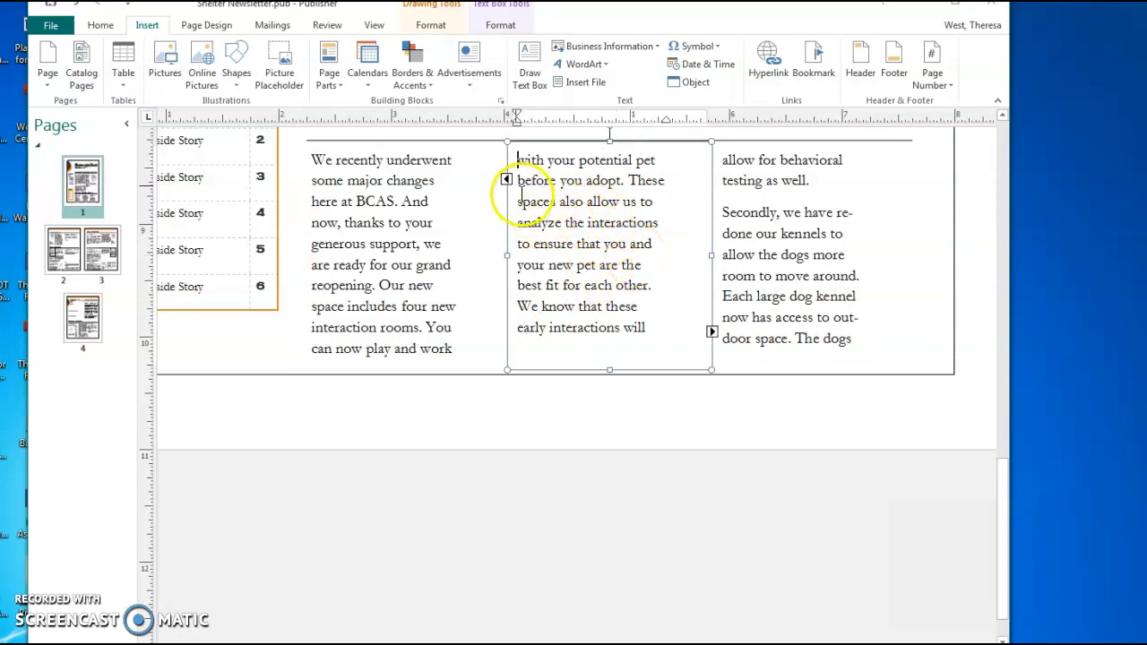
click(505, 178)
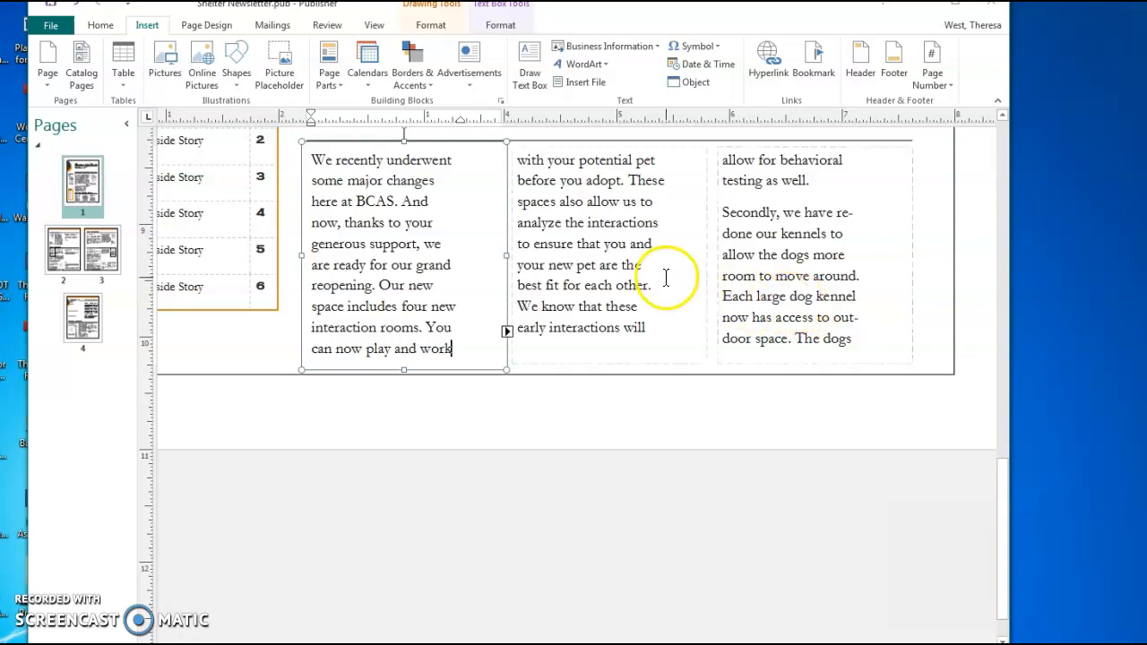
click(442, 323)
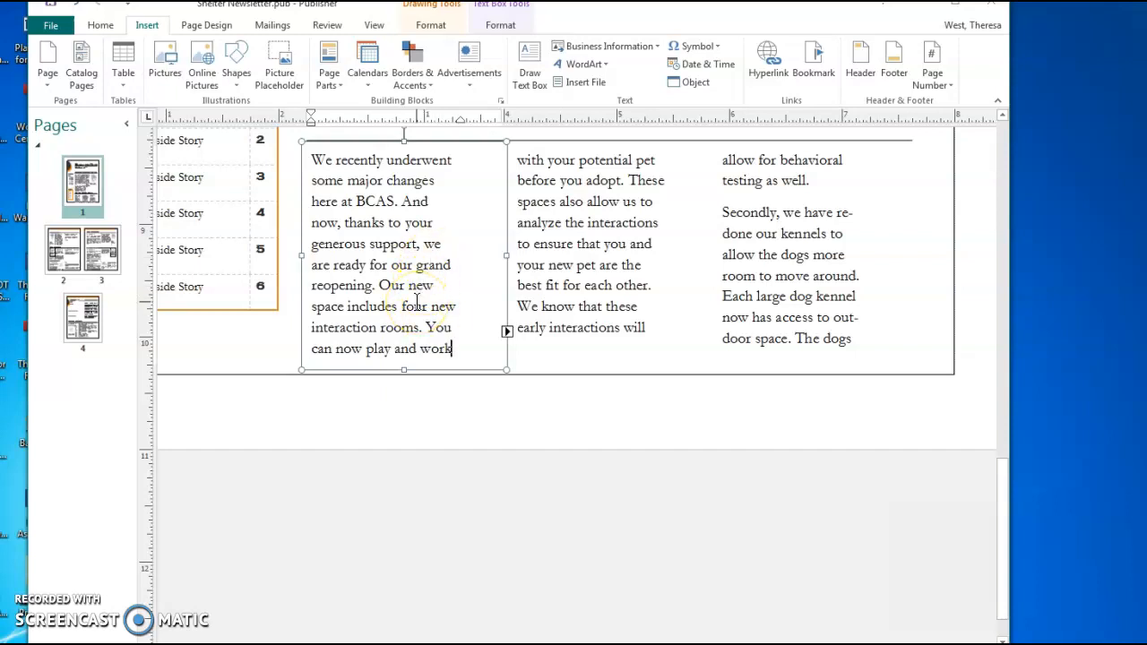
click(653, 285)
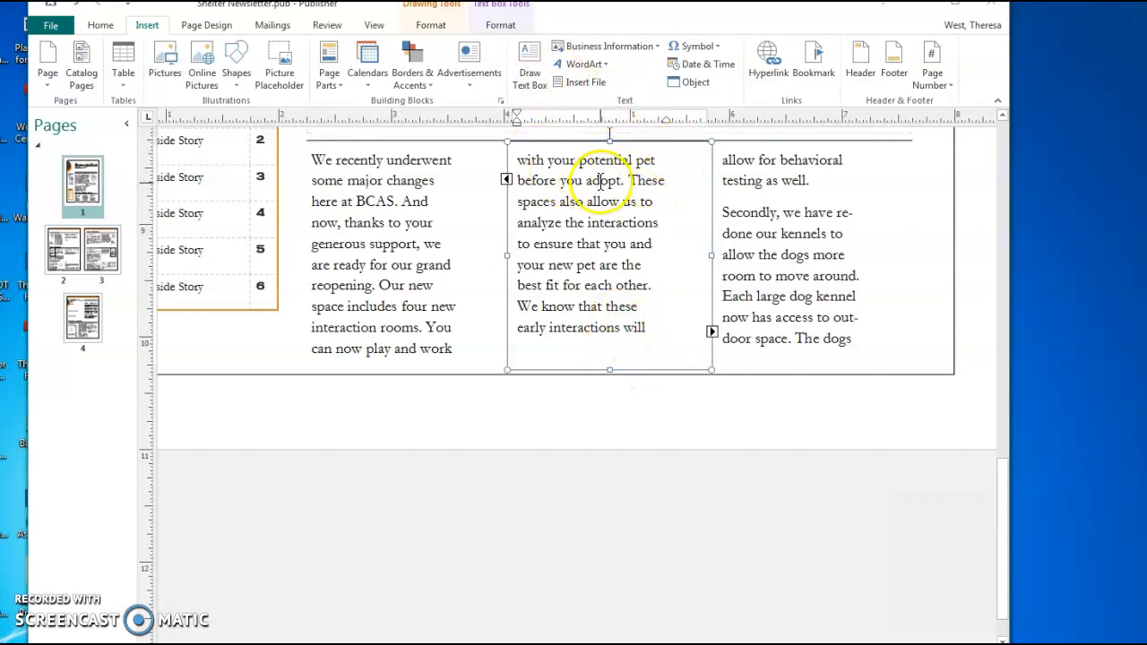
Break the middle-to-right column link and pick up the middle column's overflow text
click(495, 25)
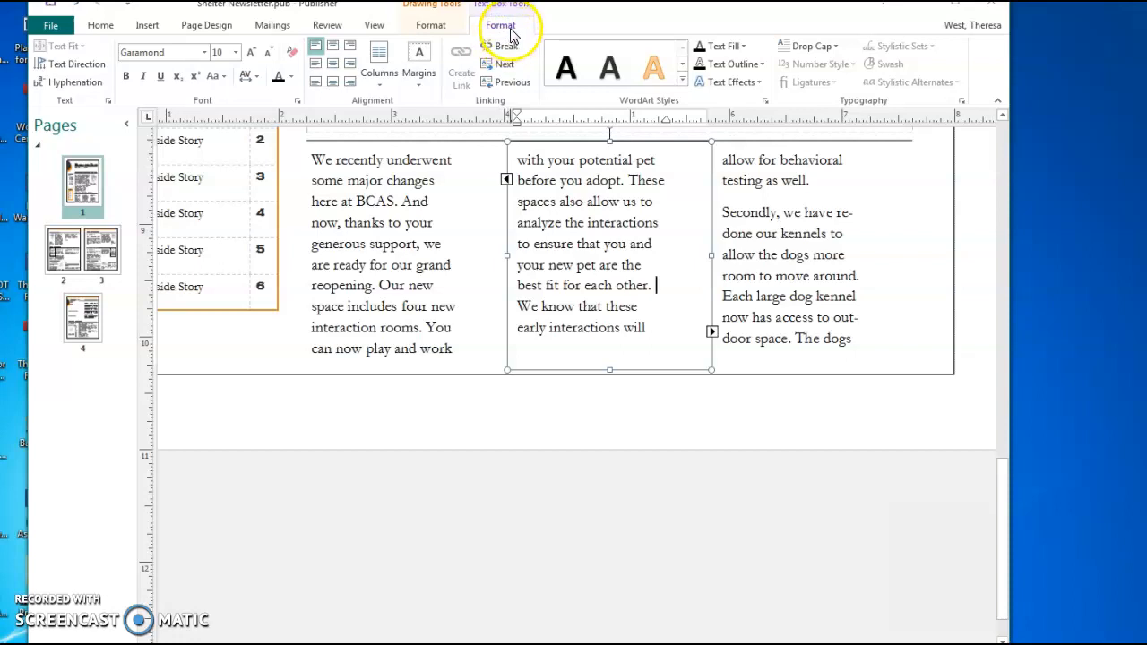
click(502, 45)
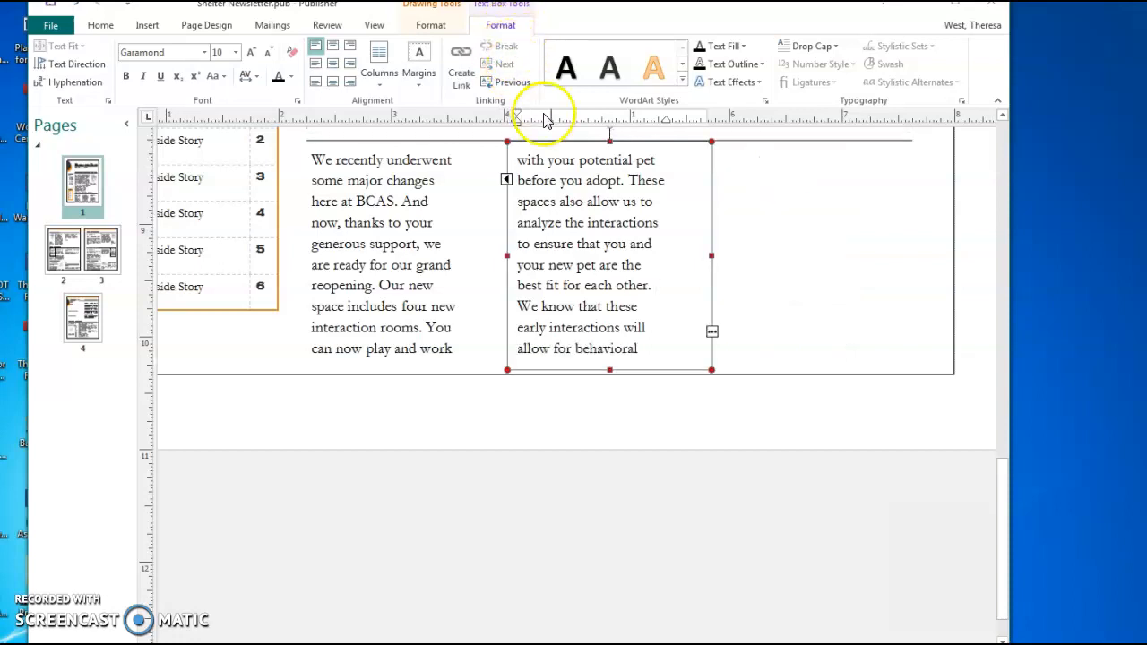
click(587, 310)
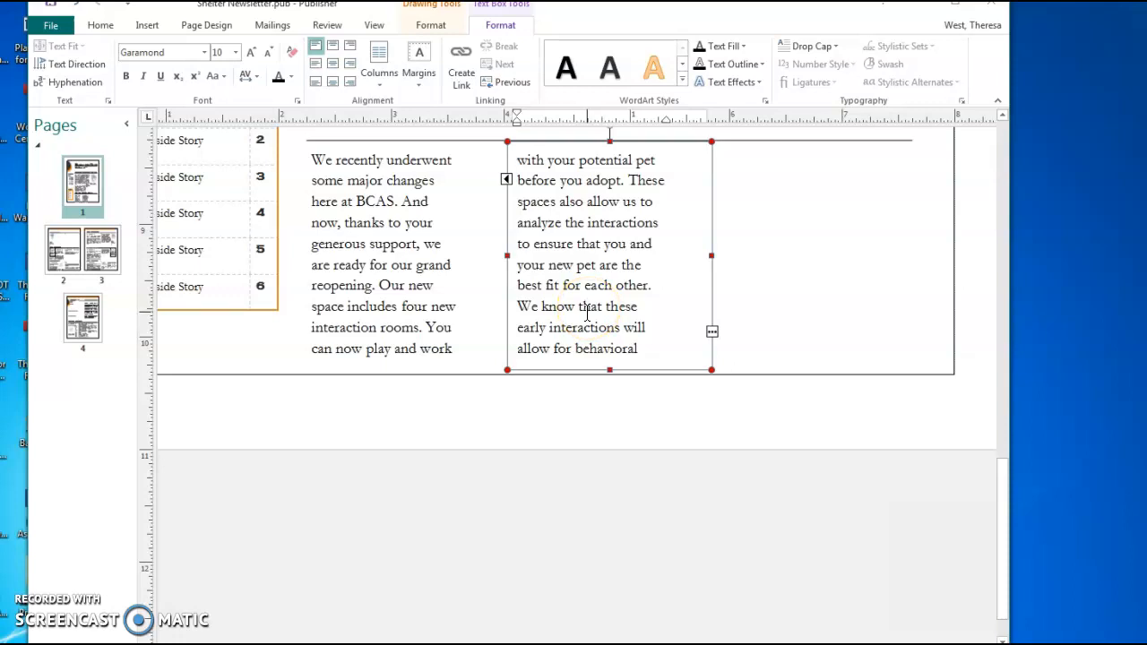
click(711, 334)
click(731, 363)
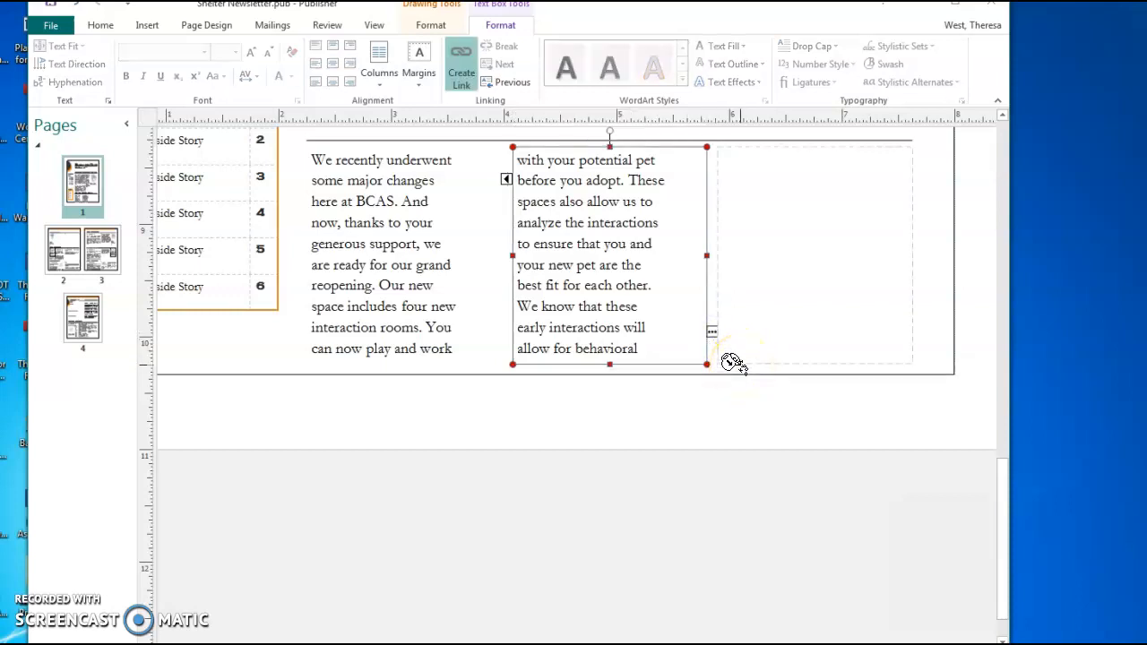
click(733, 362)
Move to the pages 2–3 spread and scroll to the third story box on page 3
click(82, 246)
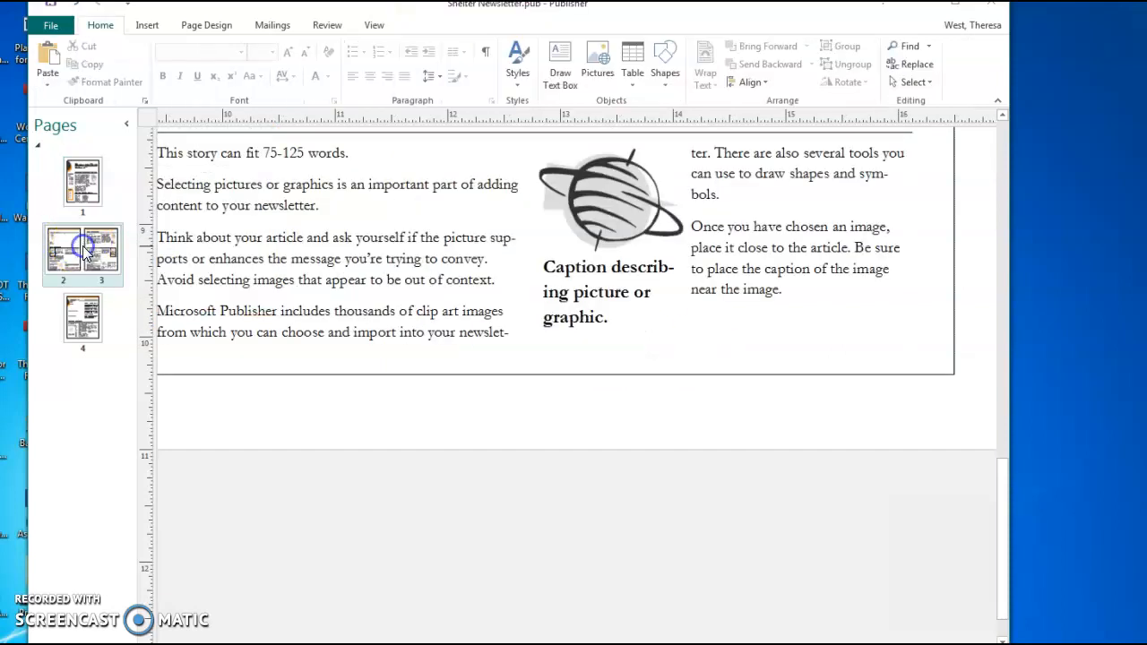
scroll(305, 332, up, 5)
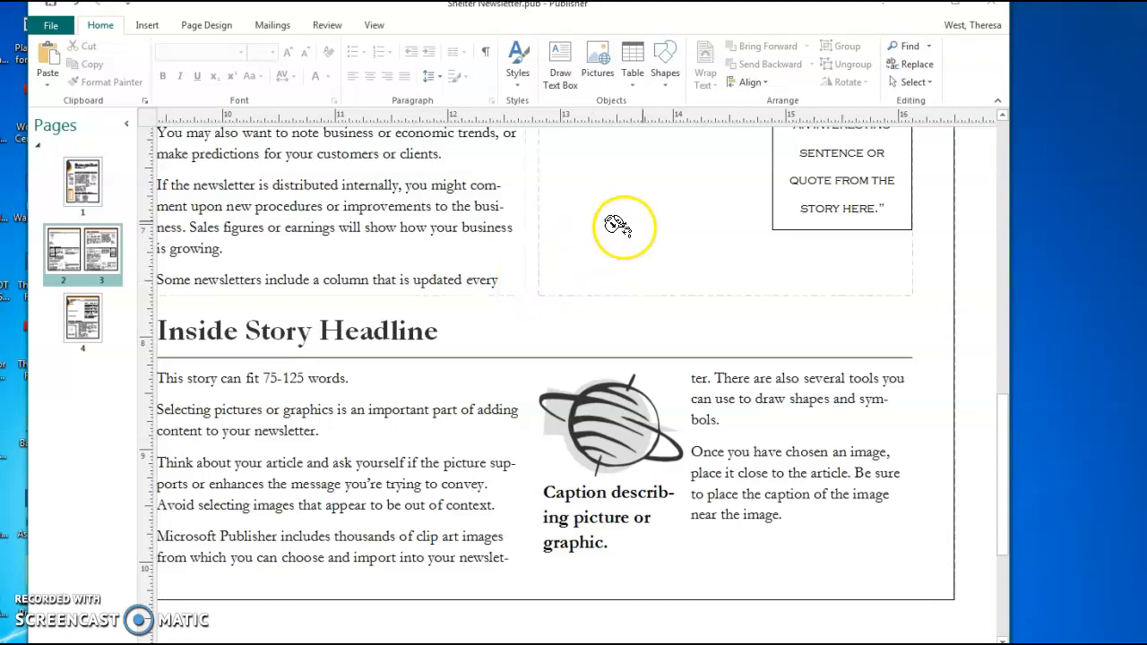
click(109, 256)
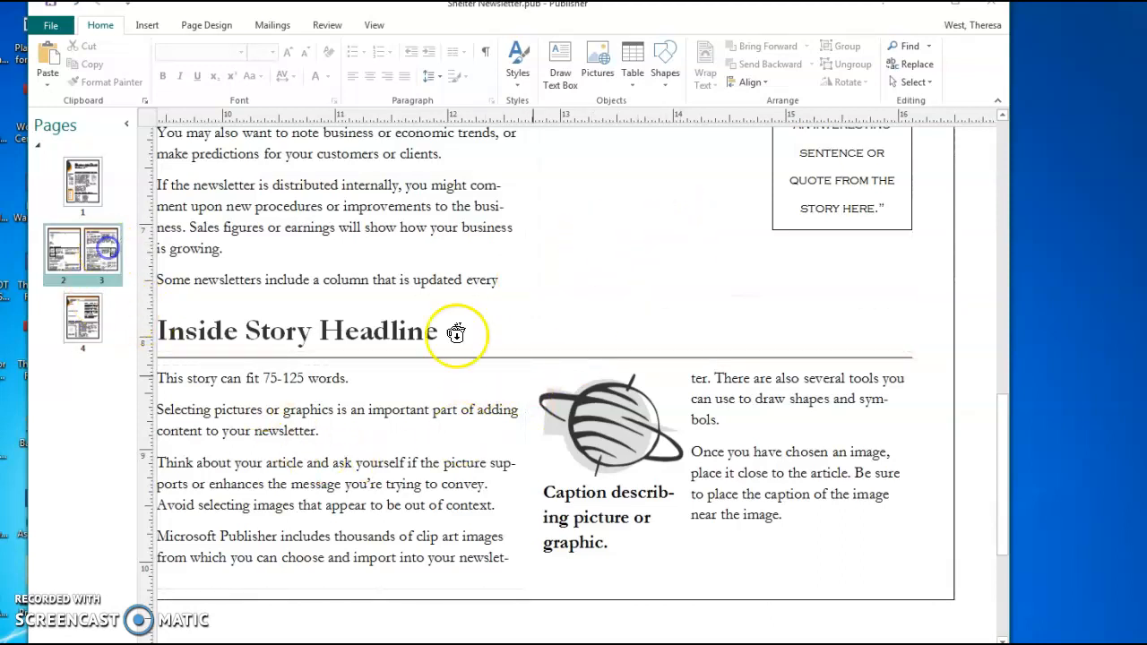
scroll(730, 418, up, 10)
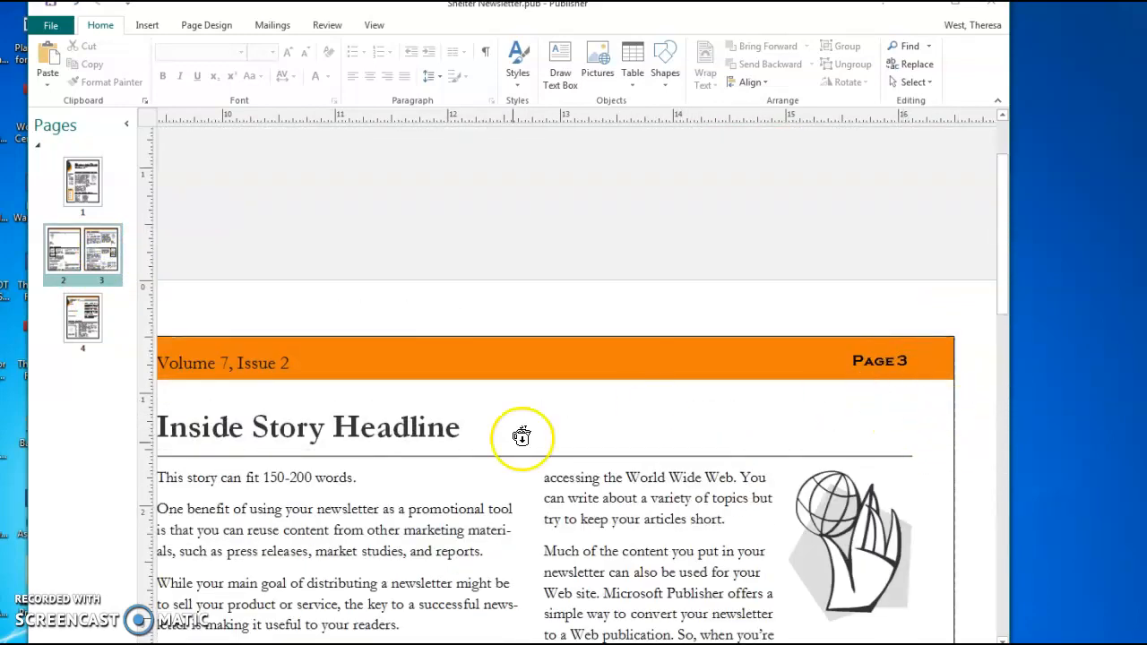
scroll(520, 436, down, 3)
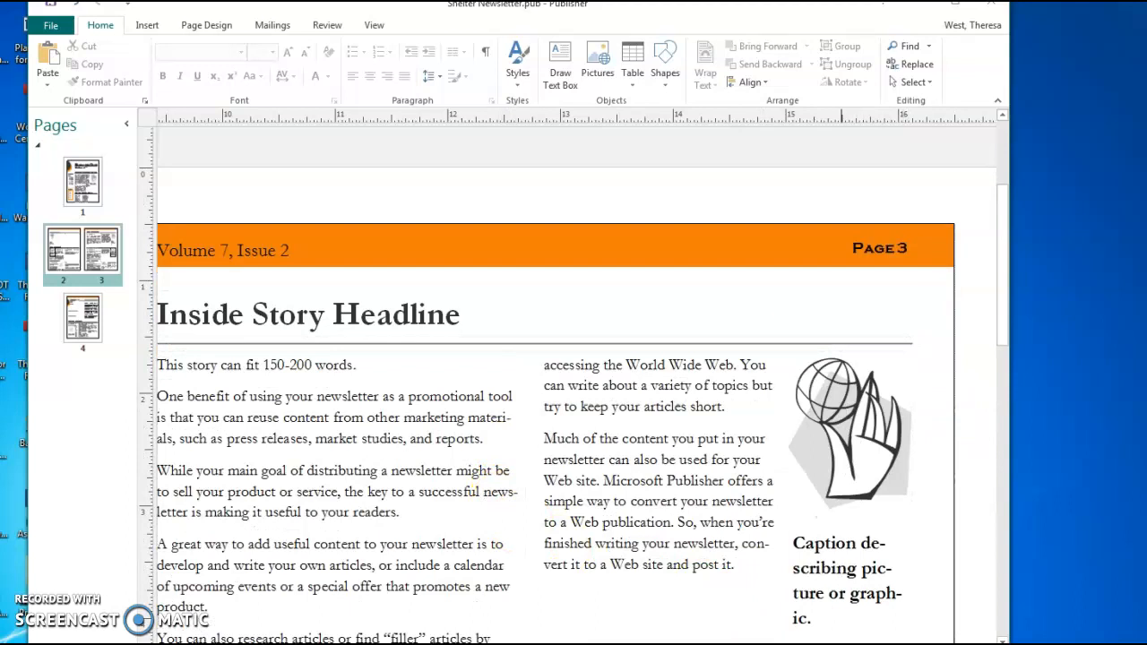
scroll(621, 478, down, 4)
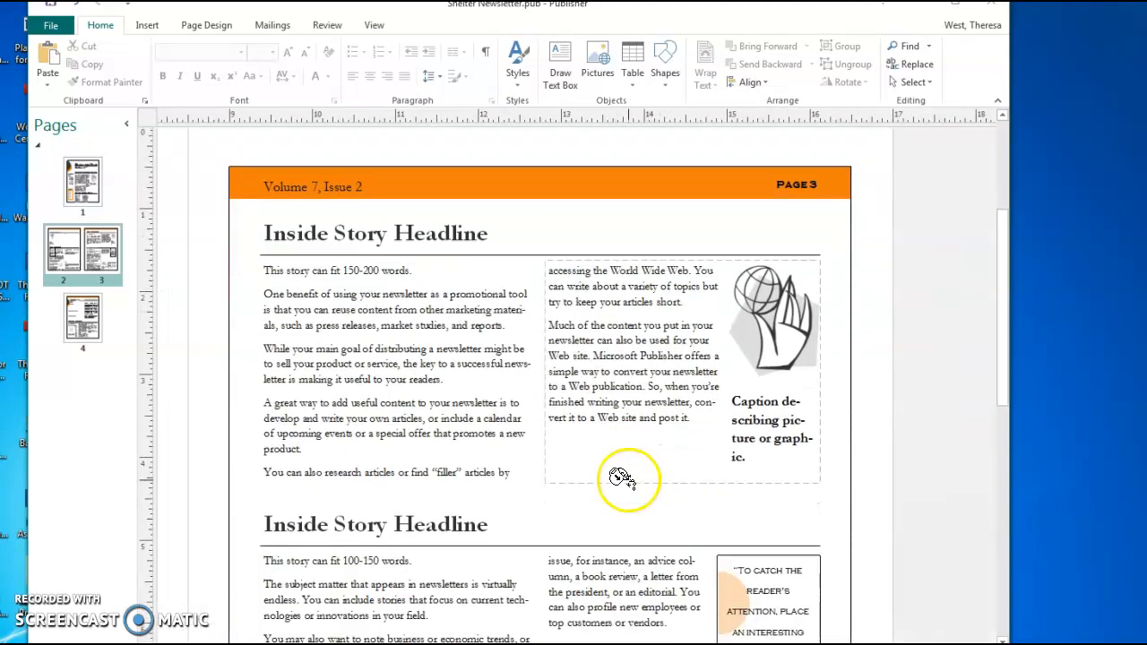
Pour the overflow text into the empty page 3 story box, then return to page 1
click(337, 372)
scroll(333, 367, down, 1)
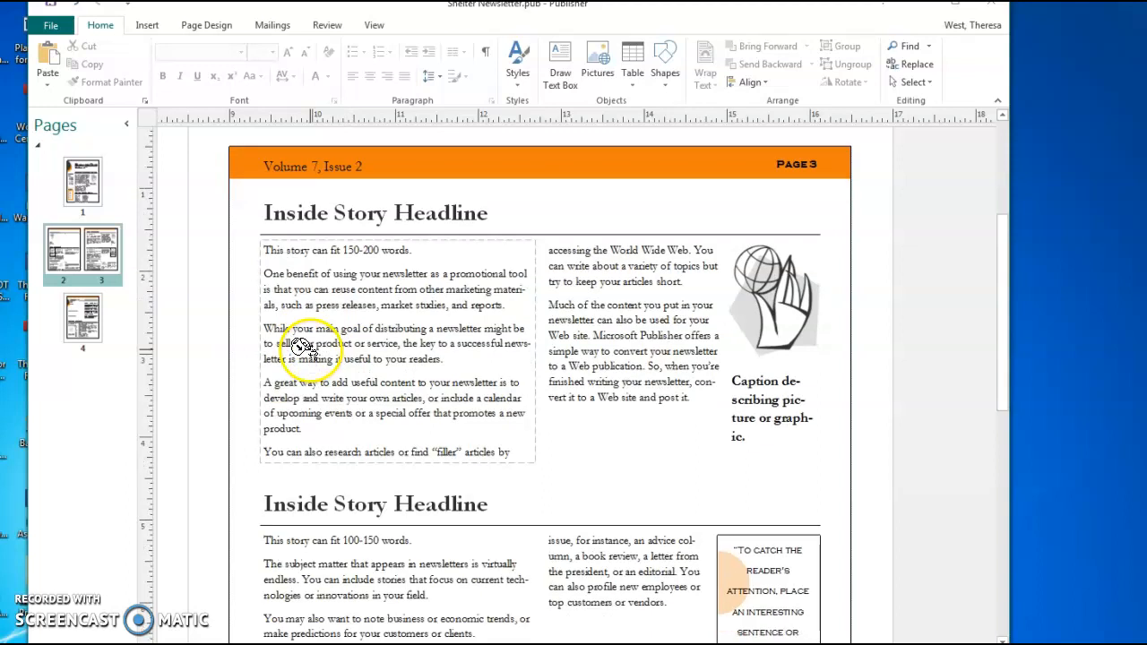
click(329, 344)
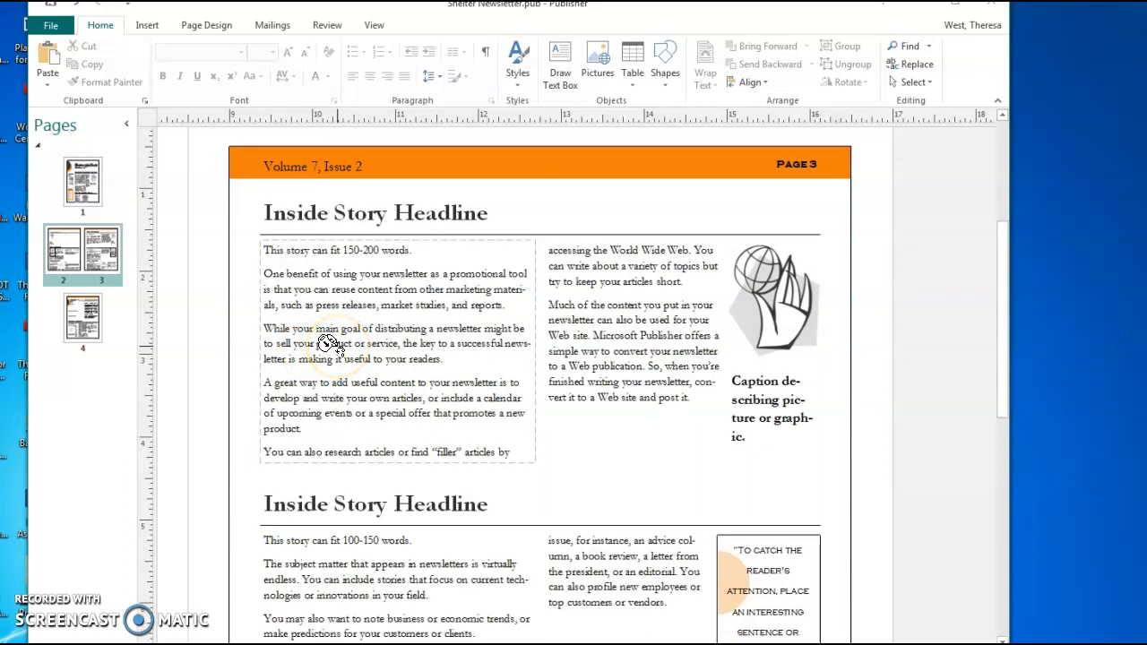
scroll(329, 344, down, 10)
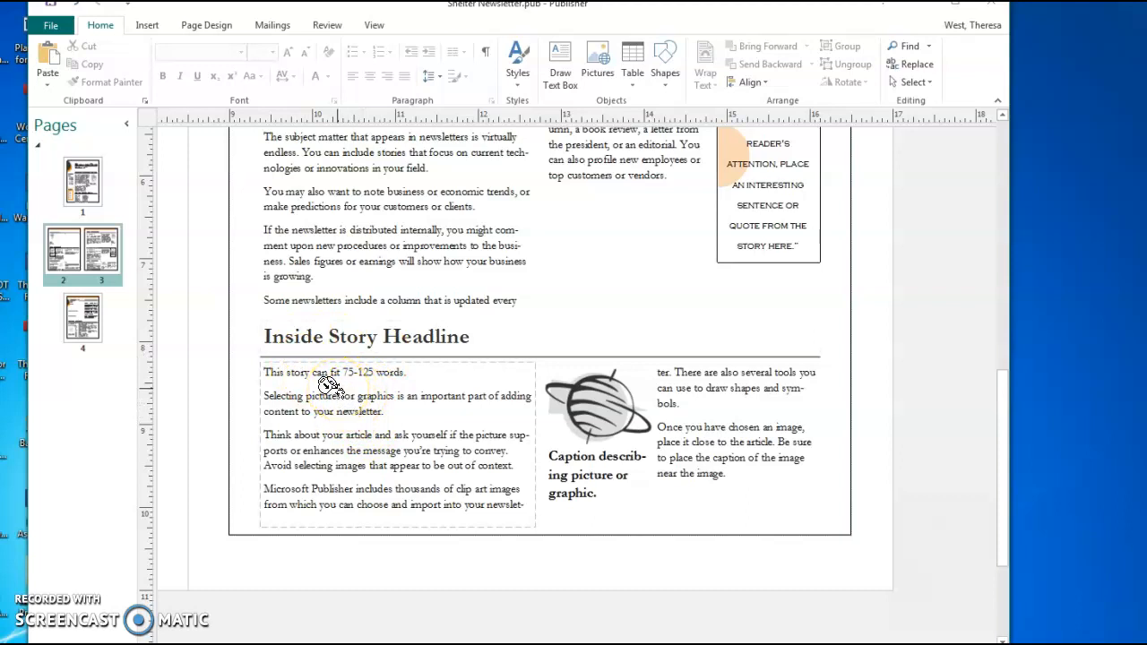
click(329, 383)
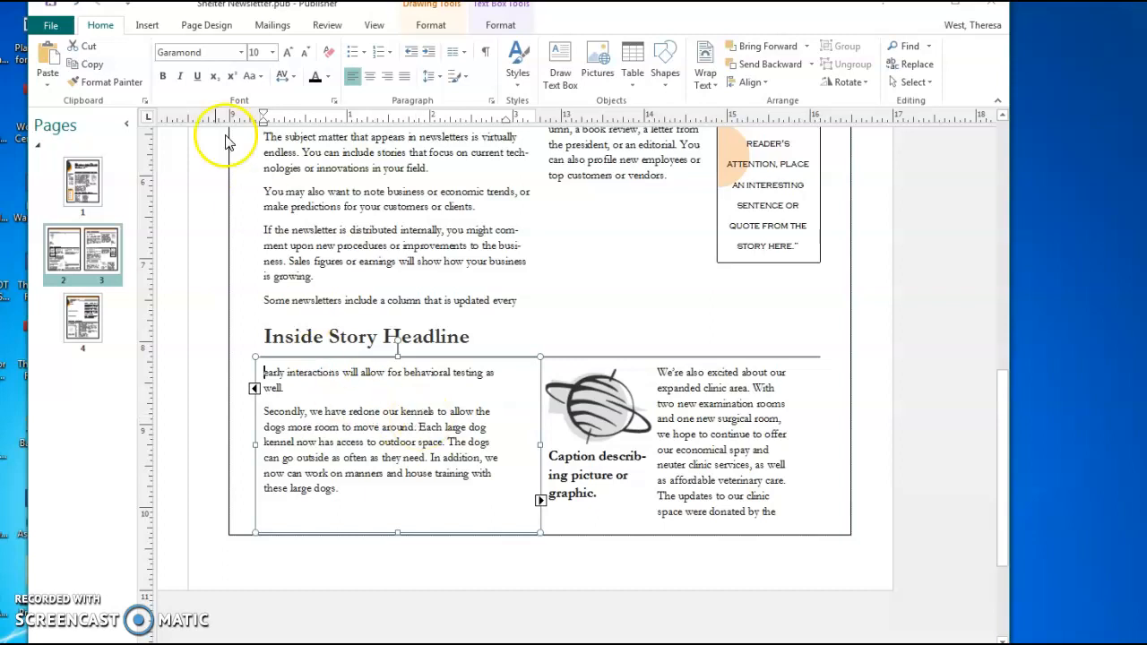
click(79, 193)
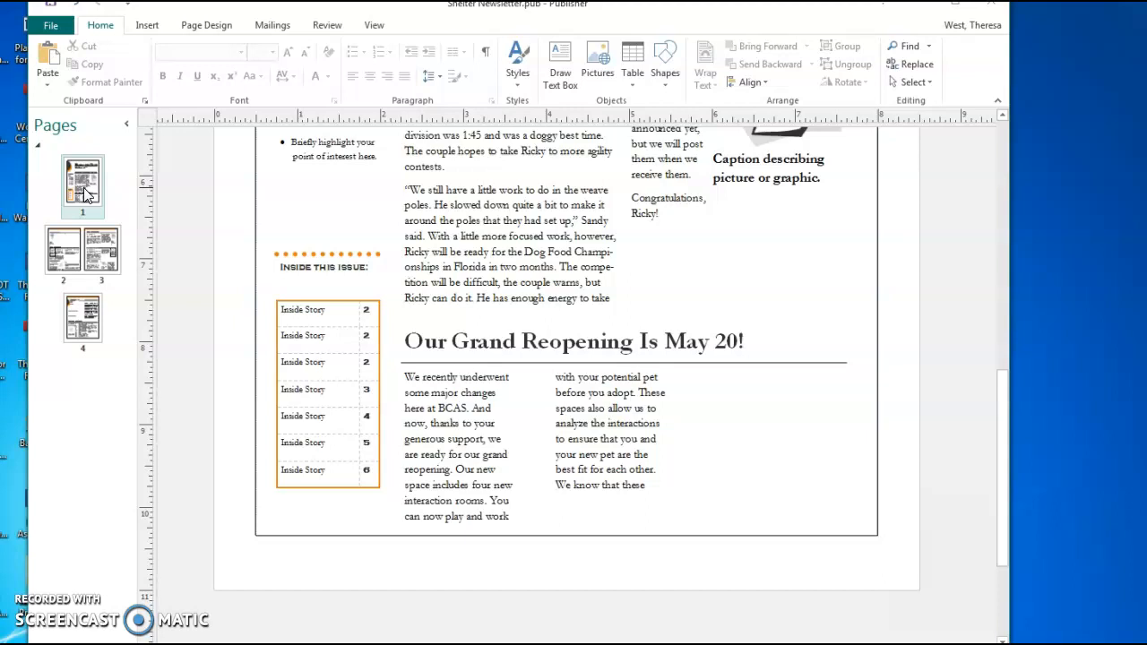
Enable Include 'Continued on page...' in the second-column box's Format Text Box settings
click(81, 191)
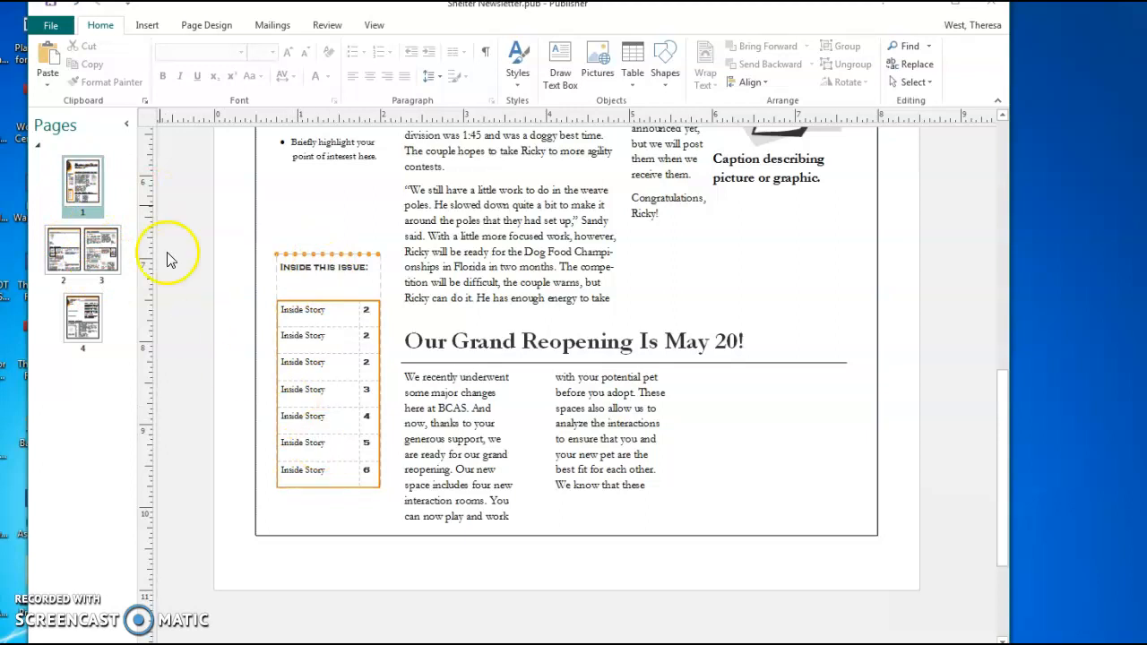
scroll(631, 312, up, 1)
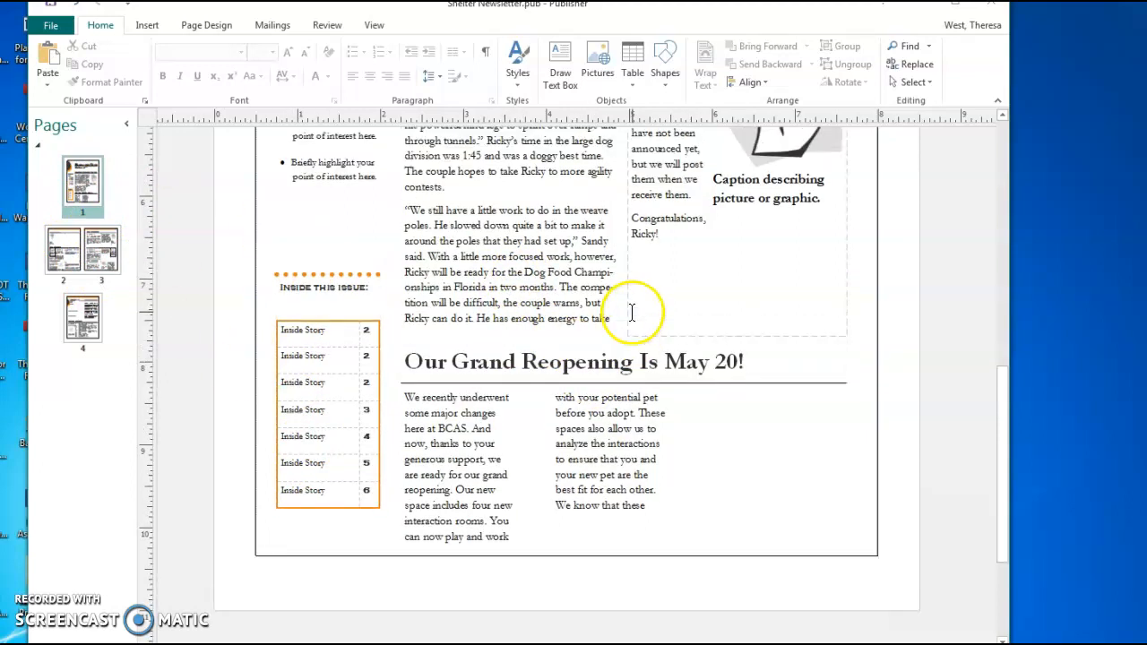
scroll(631, 312, up, 2)
click(622, 455)
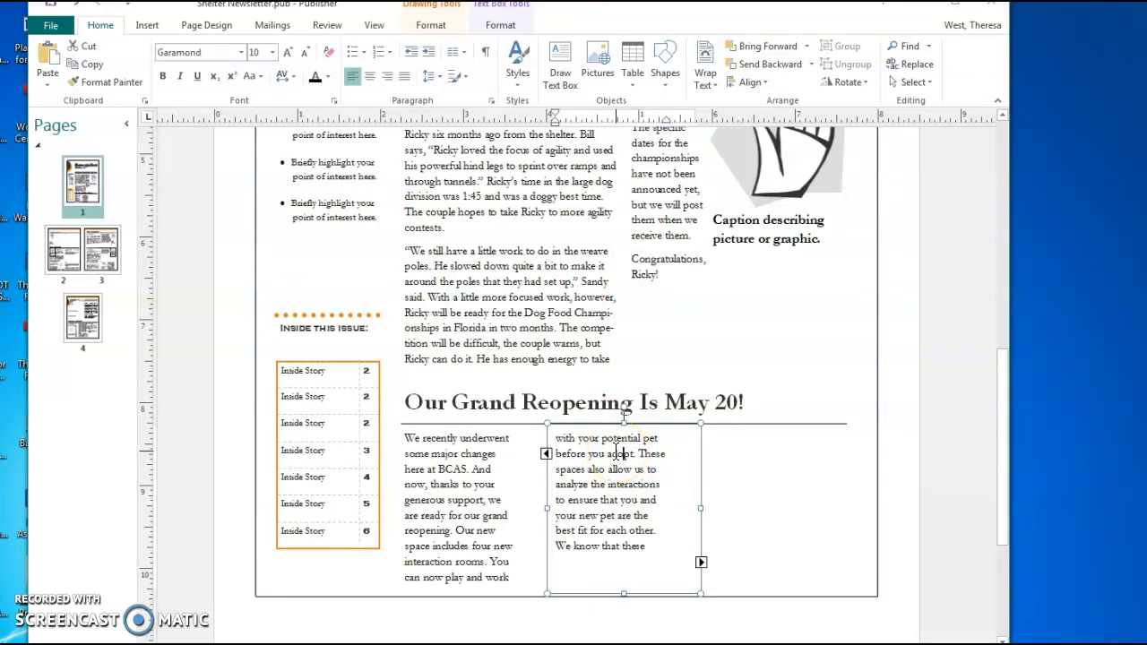
click(616, 454)
right_click(644, 455)
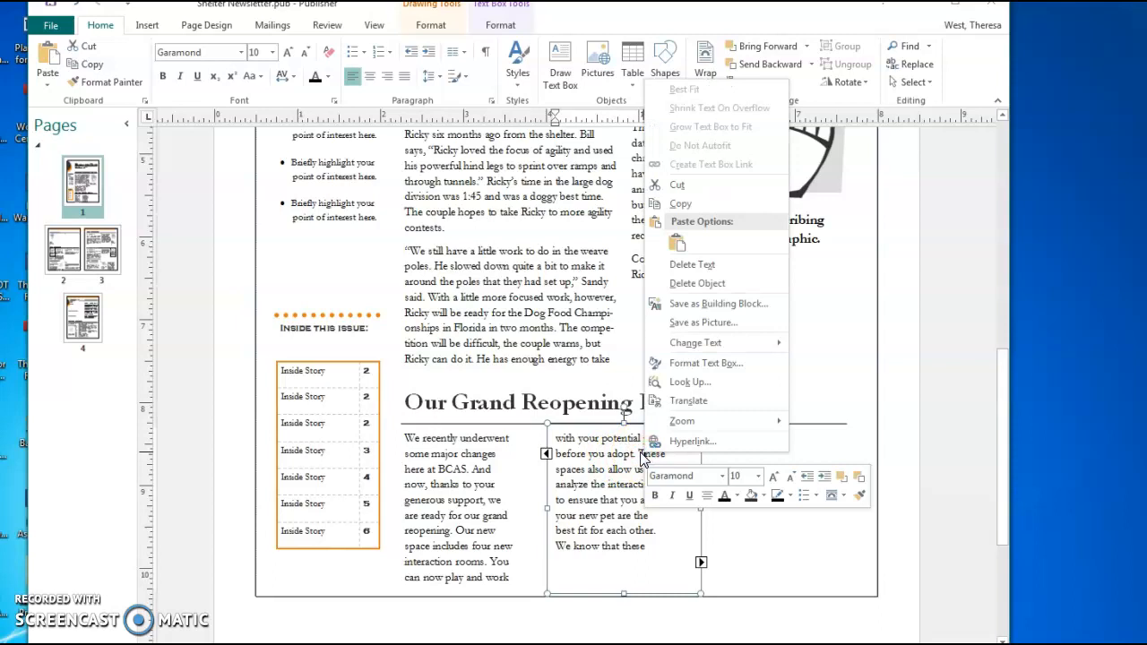
click(630, 454)
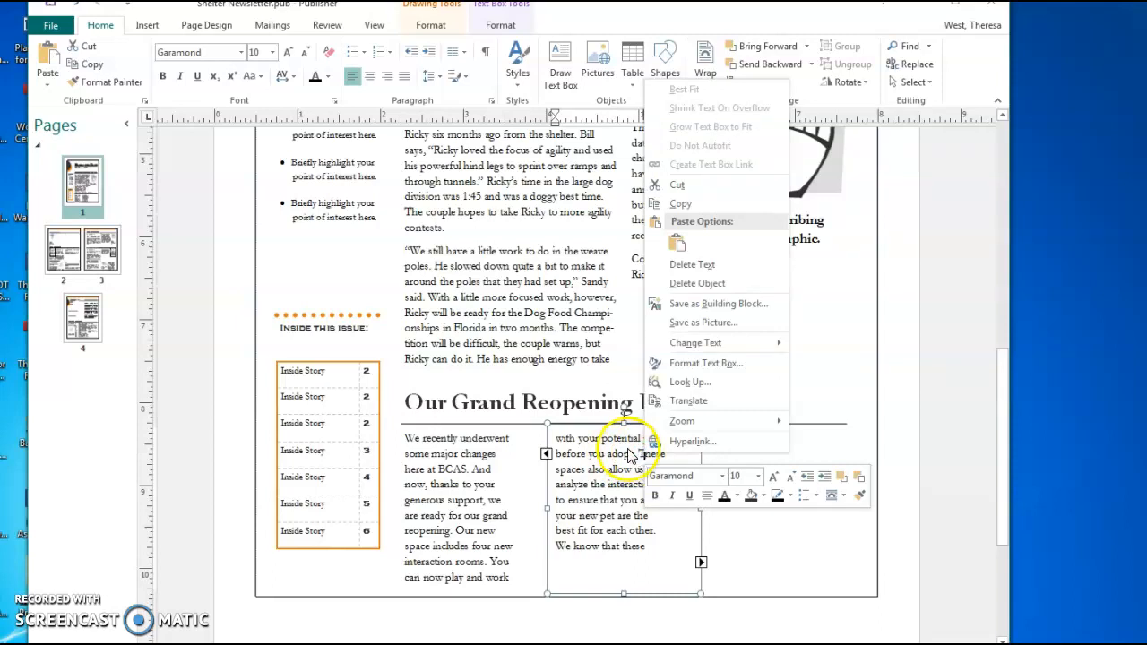
click(691, 363)
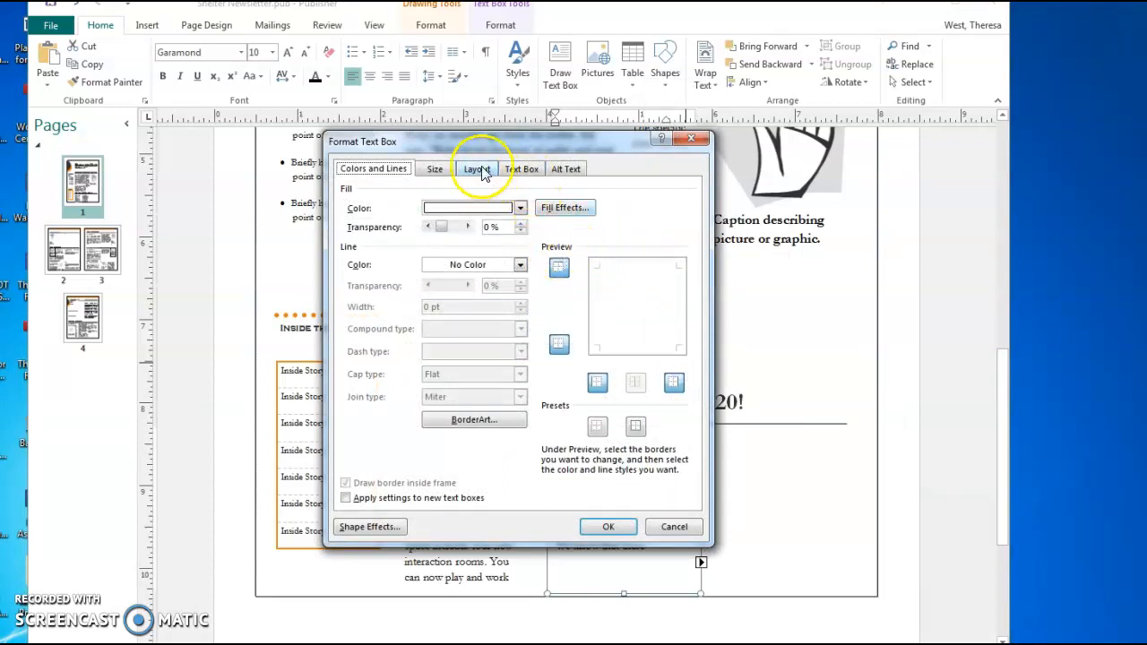
click(523, 171)
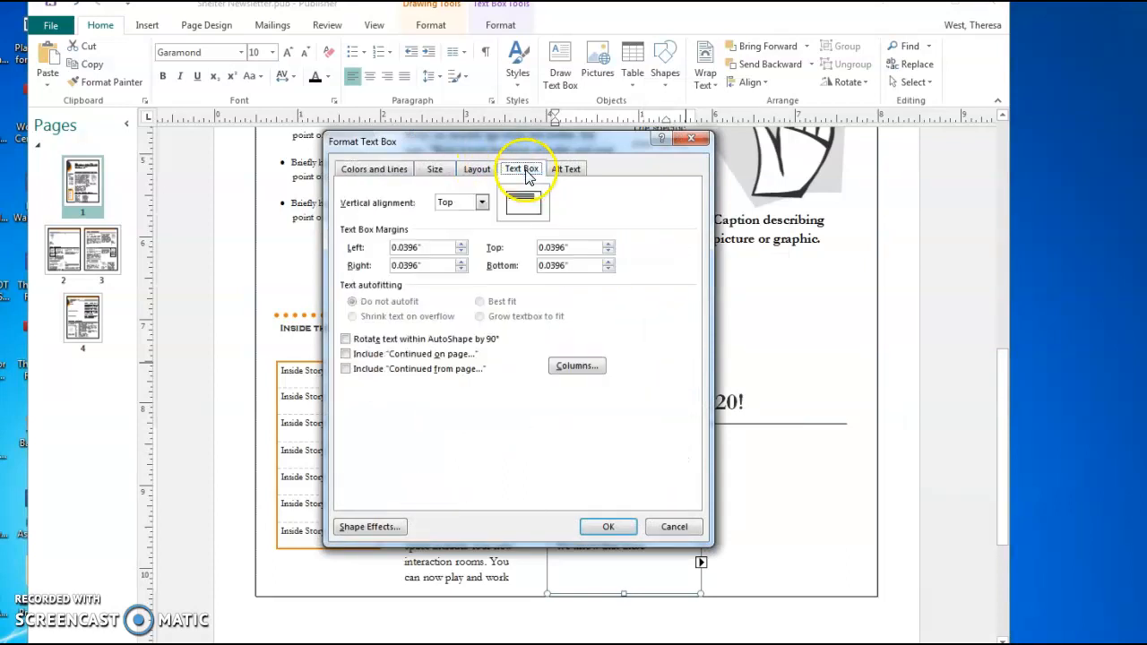
click(346, 355)
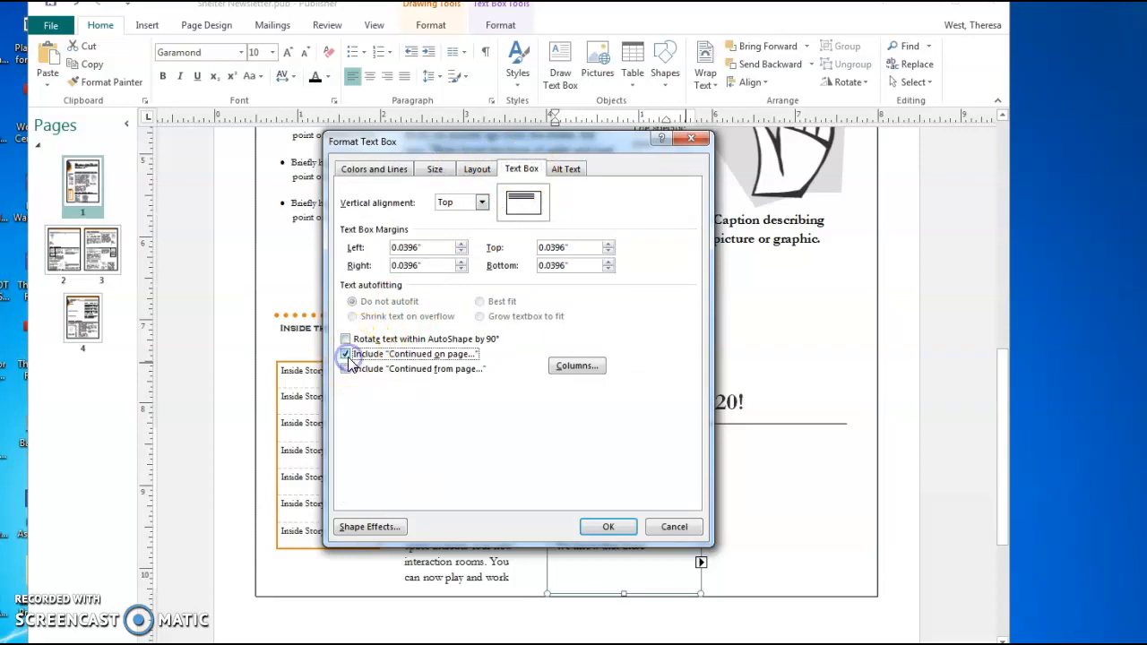
click(609, 528)
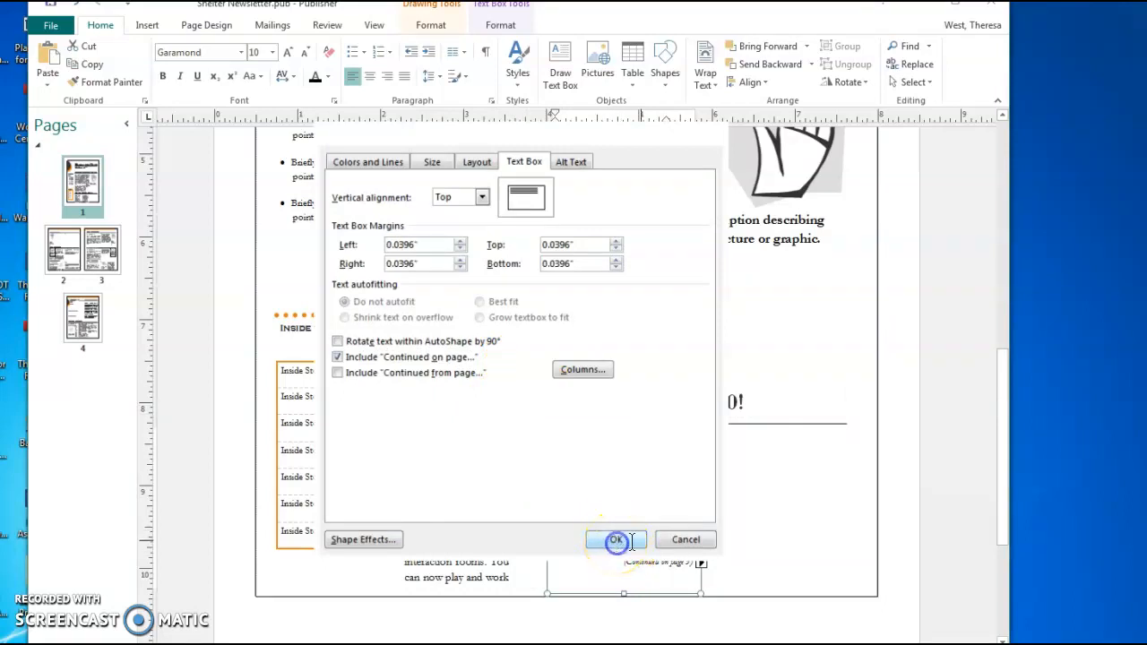
click(601, 536)
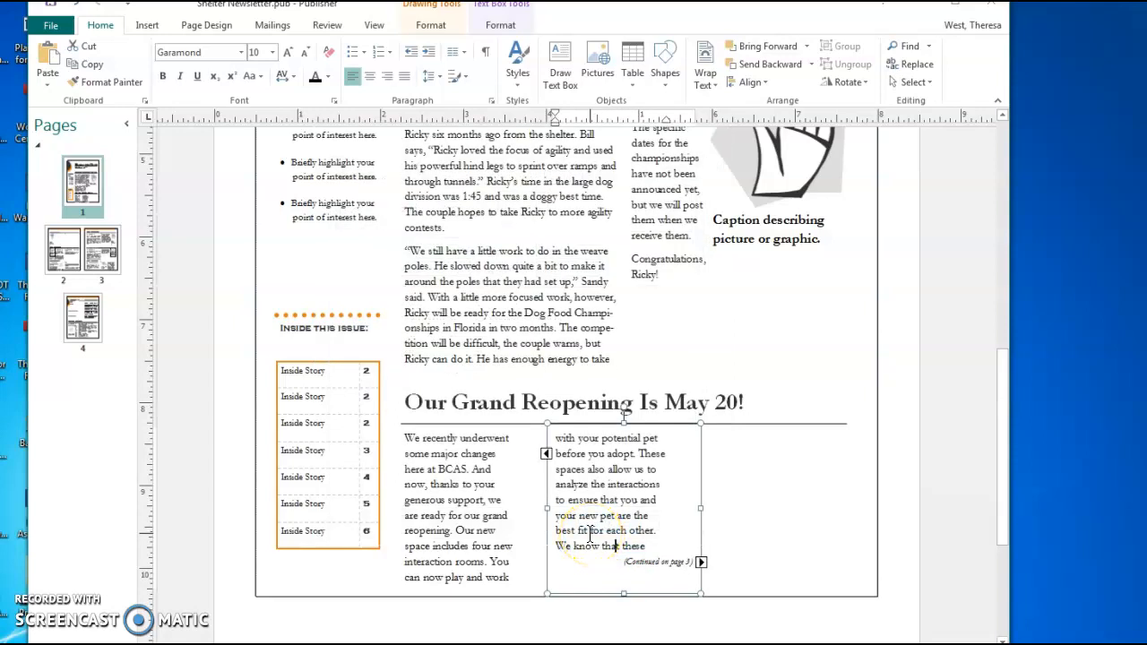
On page 3, enable Include 'Continued from page...' for the continued story box
click(72, 251)
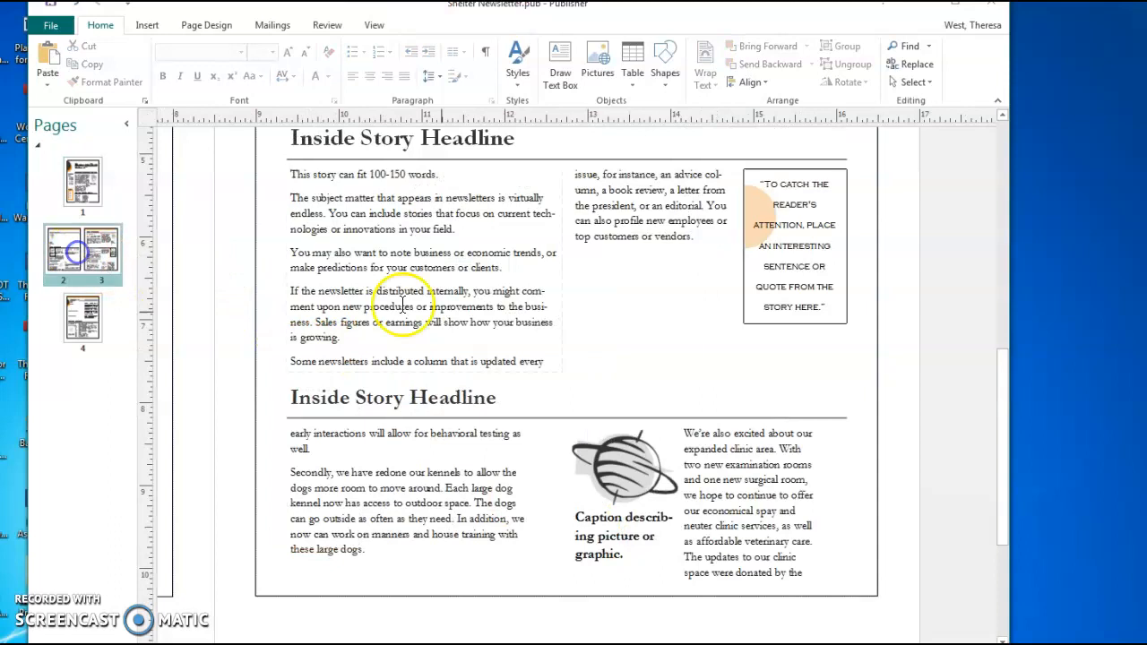
click(441, 448)
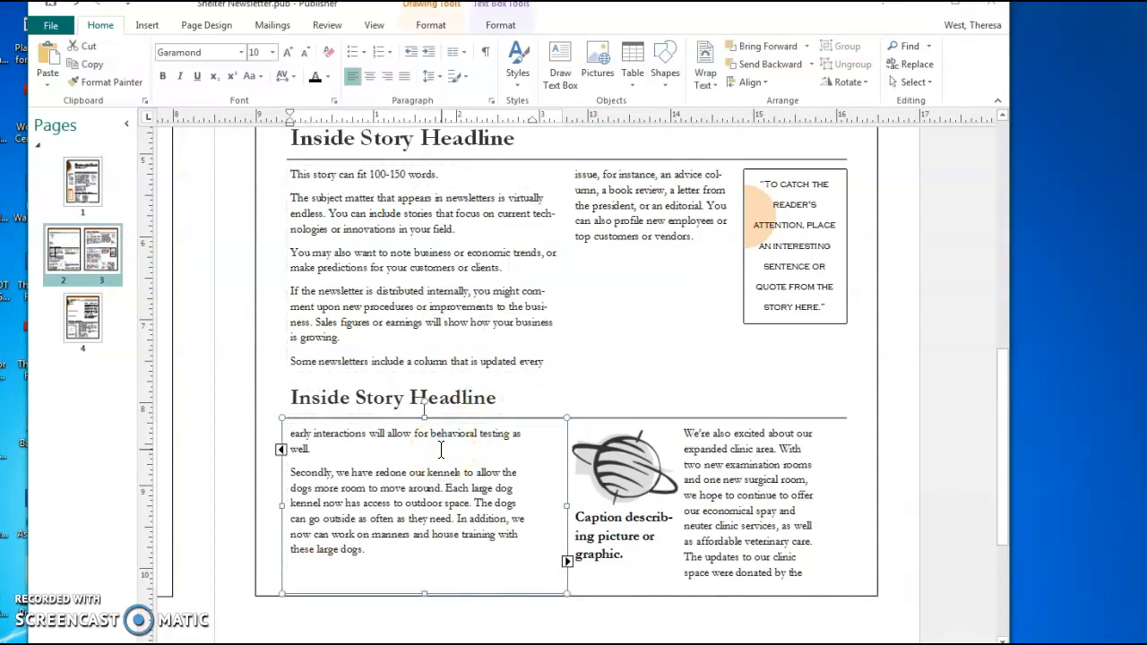
scroll(725, 385, up, 3)
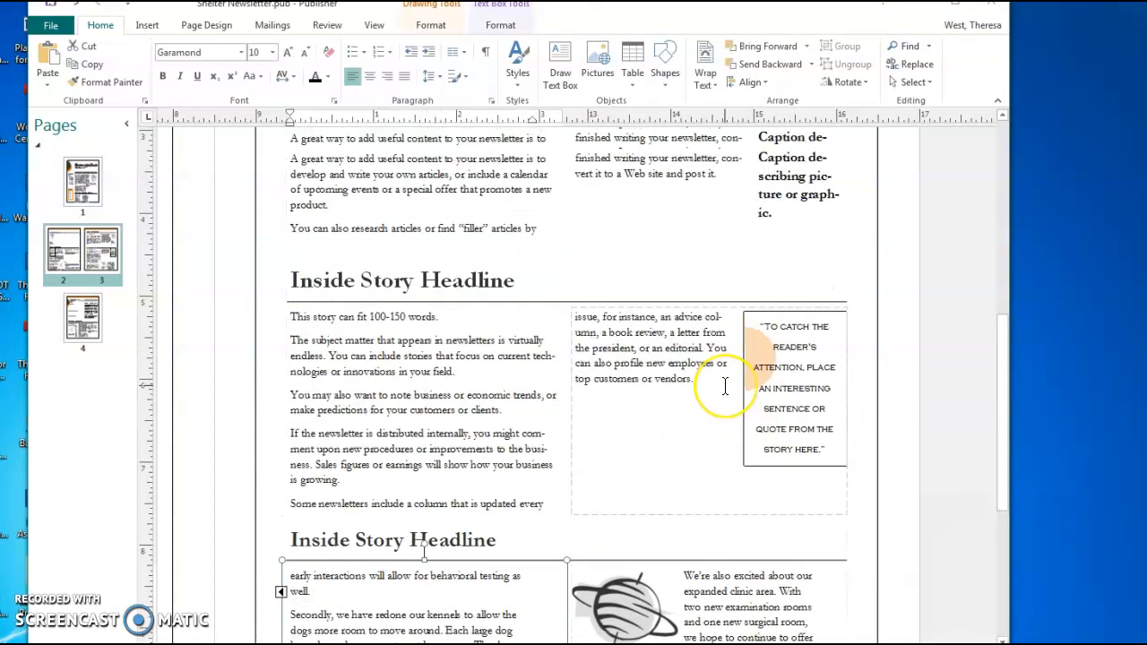
scroll(725, 386, up, 8)
scroll(825, 366, down, 7)
scroll(671, 426, down, 6)
click(377, 374)
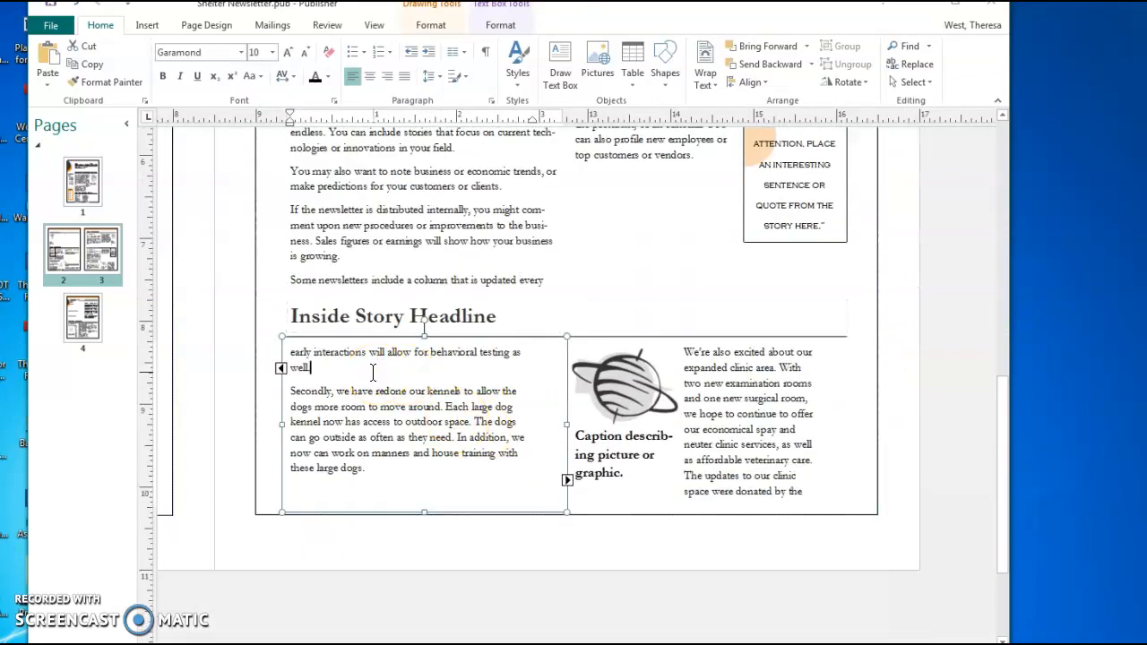
right_click(375, 391)
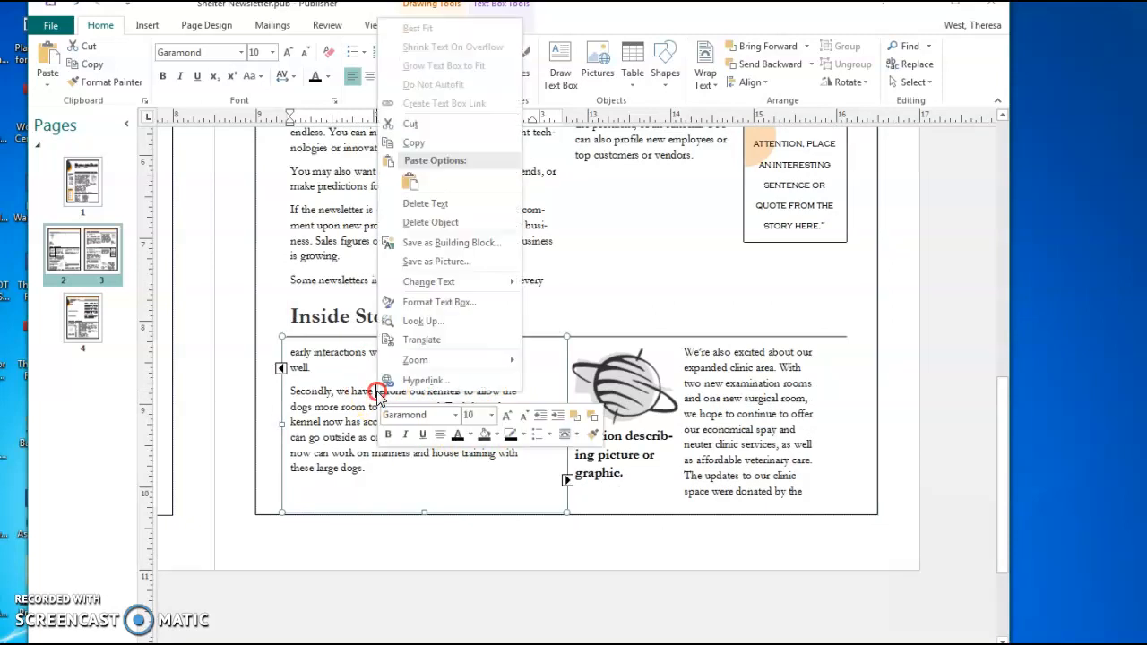
click(429, 310)
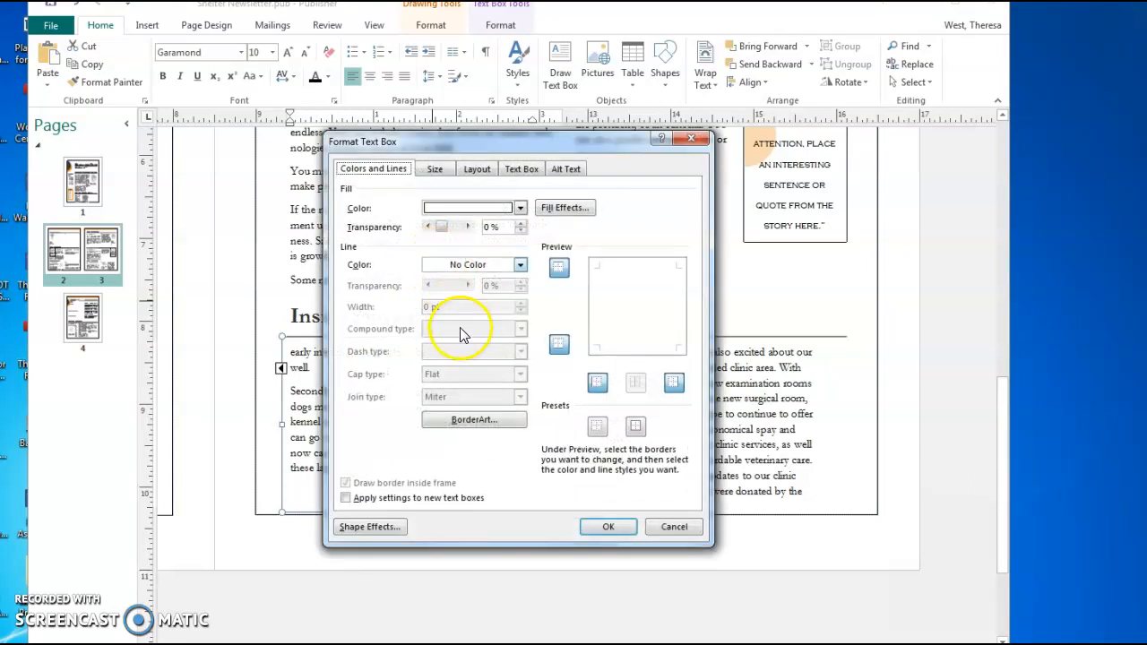
click(523, 171)
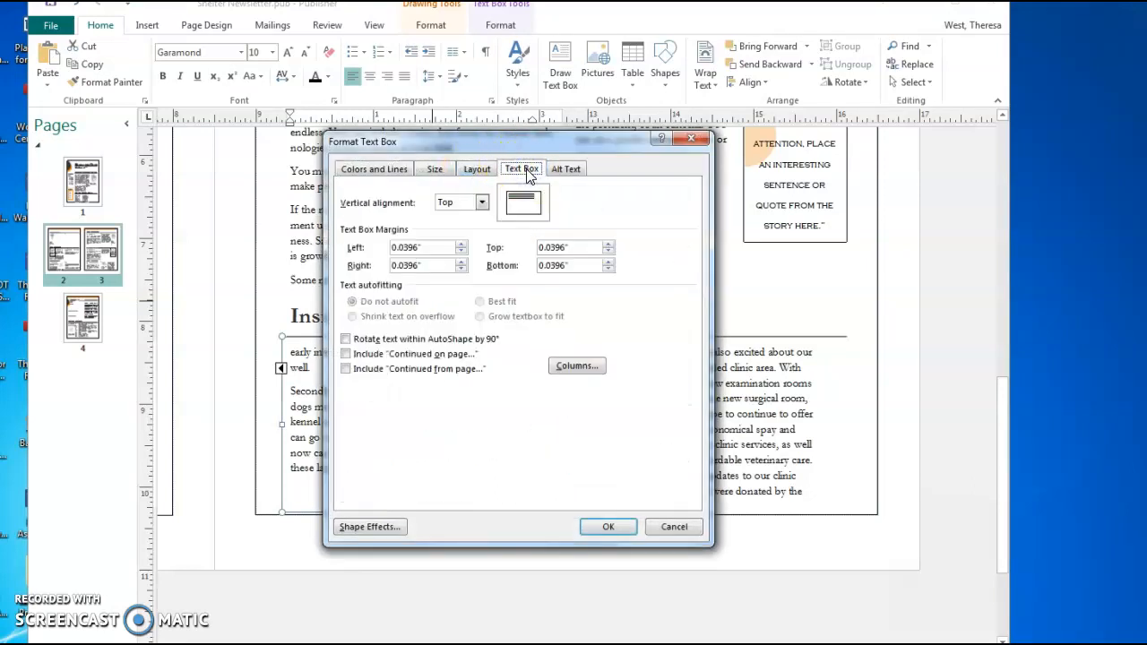
click(361, 371)
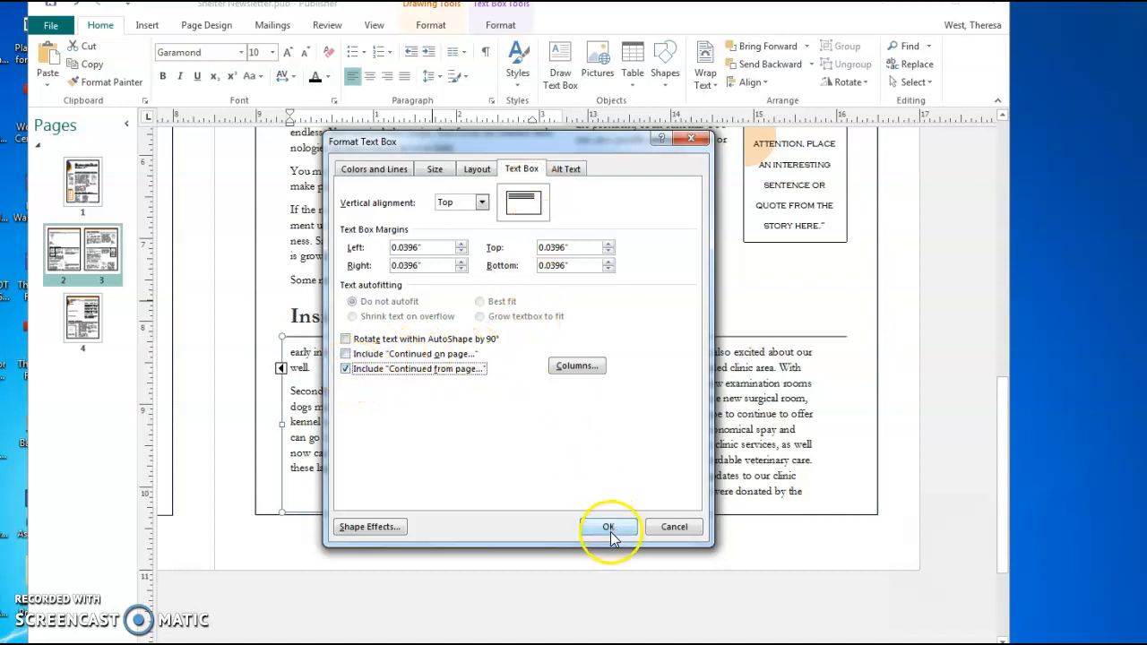
click(609, 527)
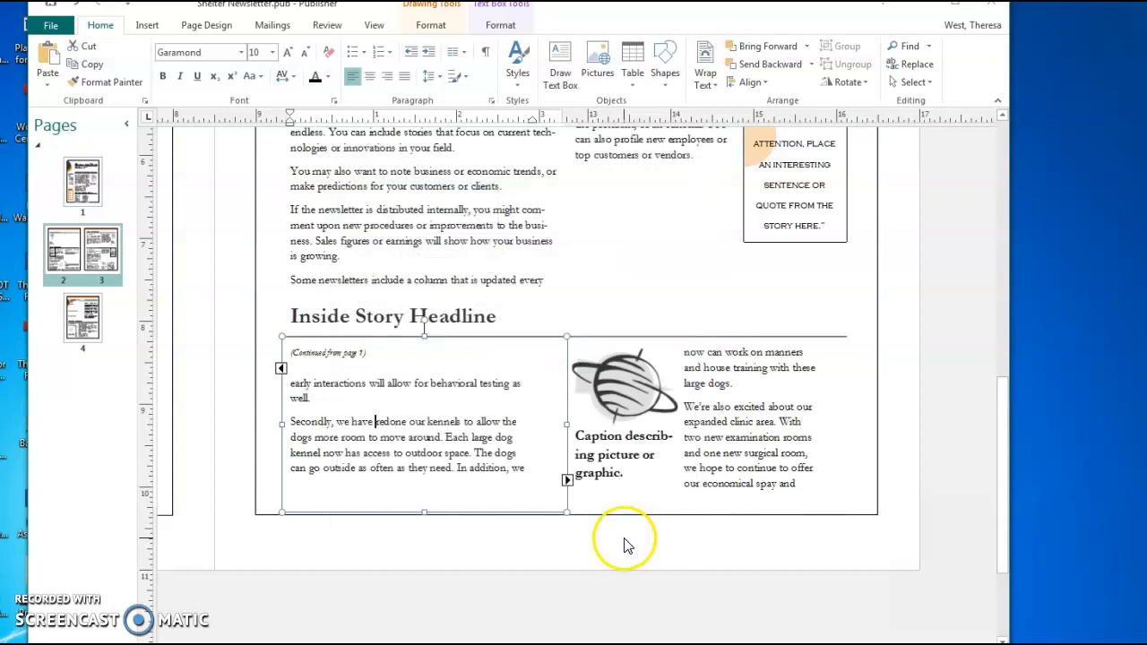
Select the continued story box, then return to page 1 to check the '(Continued on page 3)' notice
click(585, 513)
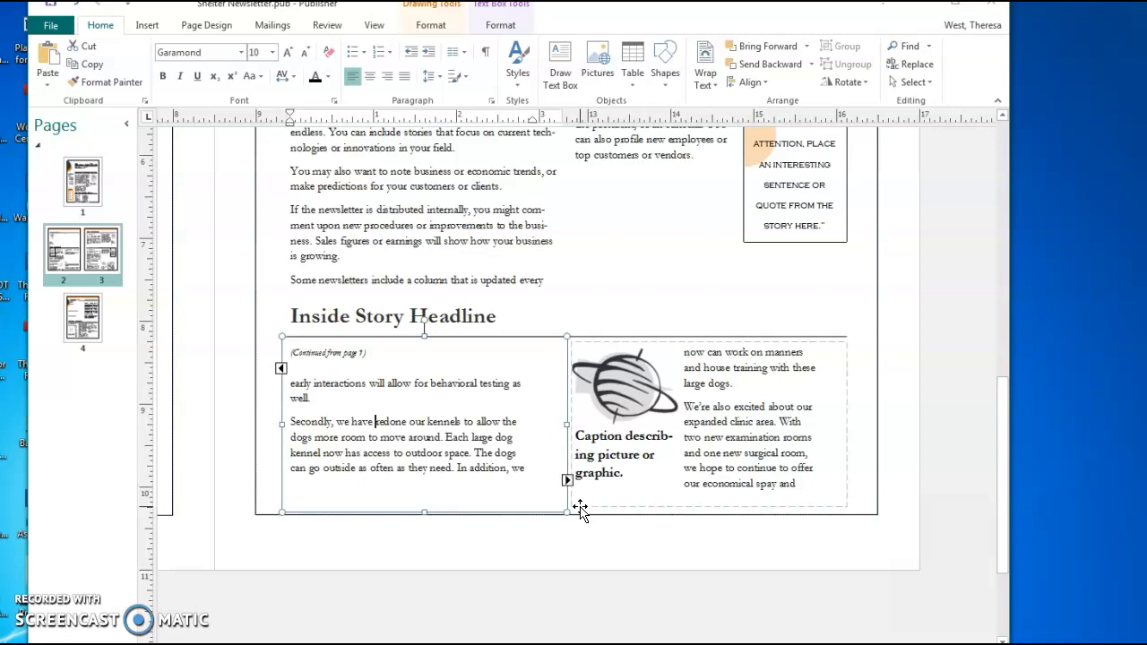
click(365, 325)
click(82, 186)
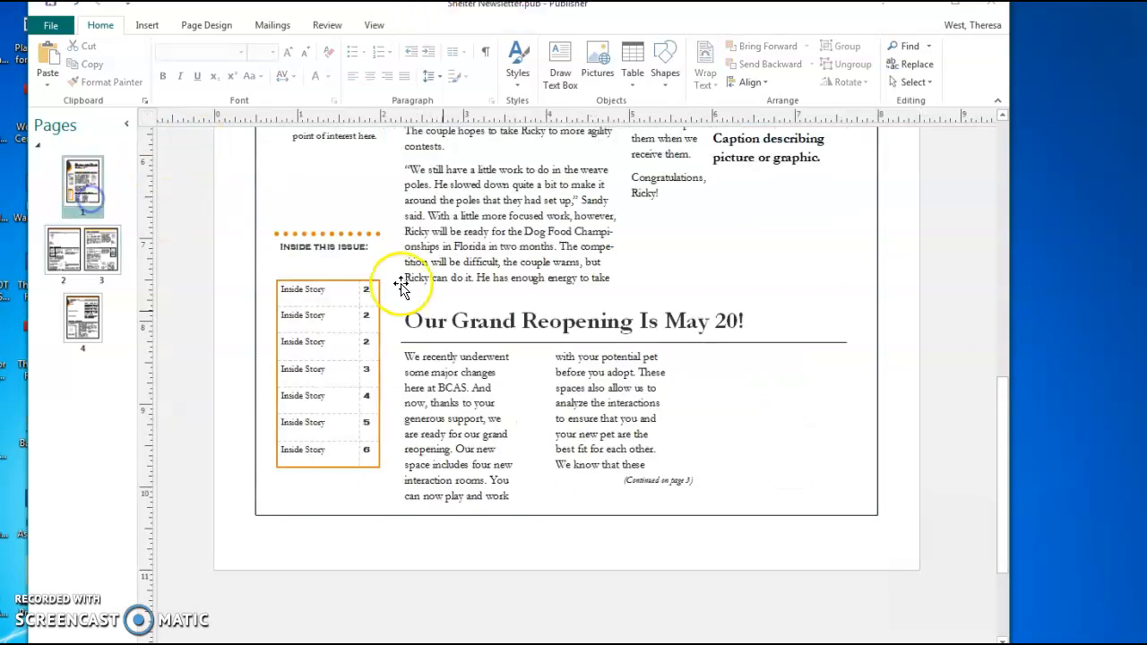